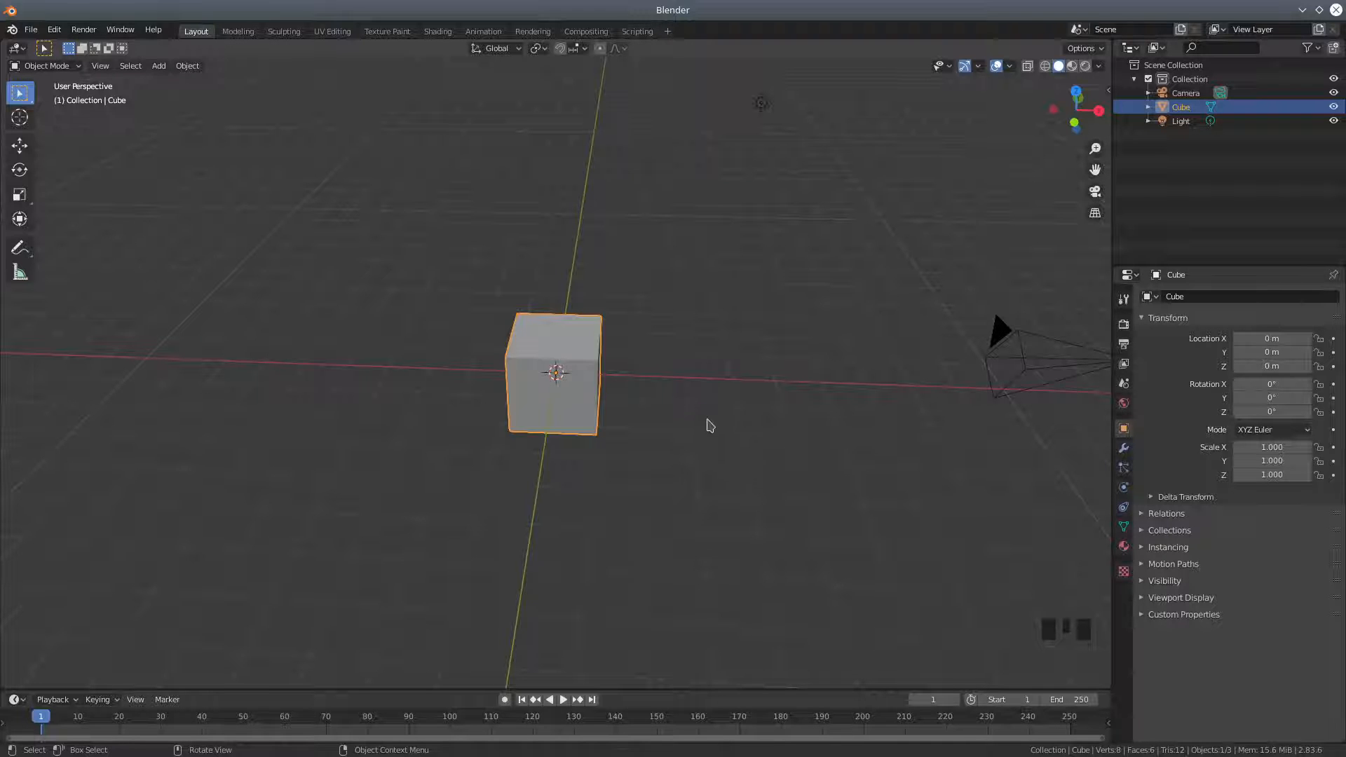
Enter Edit Mode on the cube, switch to face selection and select its top face.
middle_click_drag(707, 434, 705, 400)
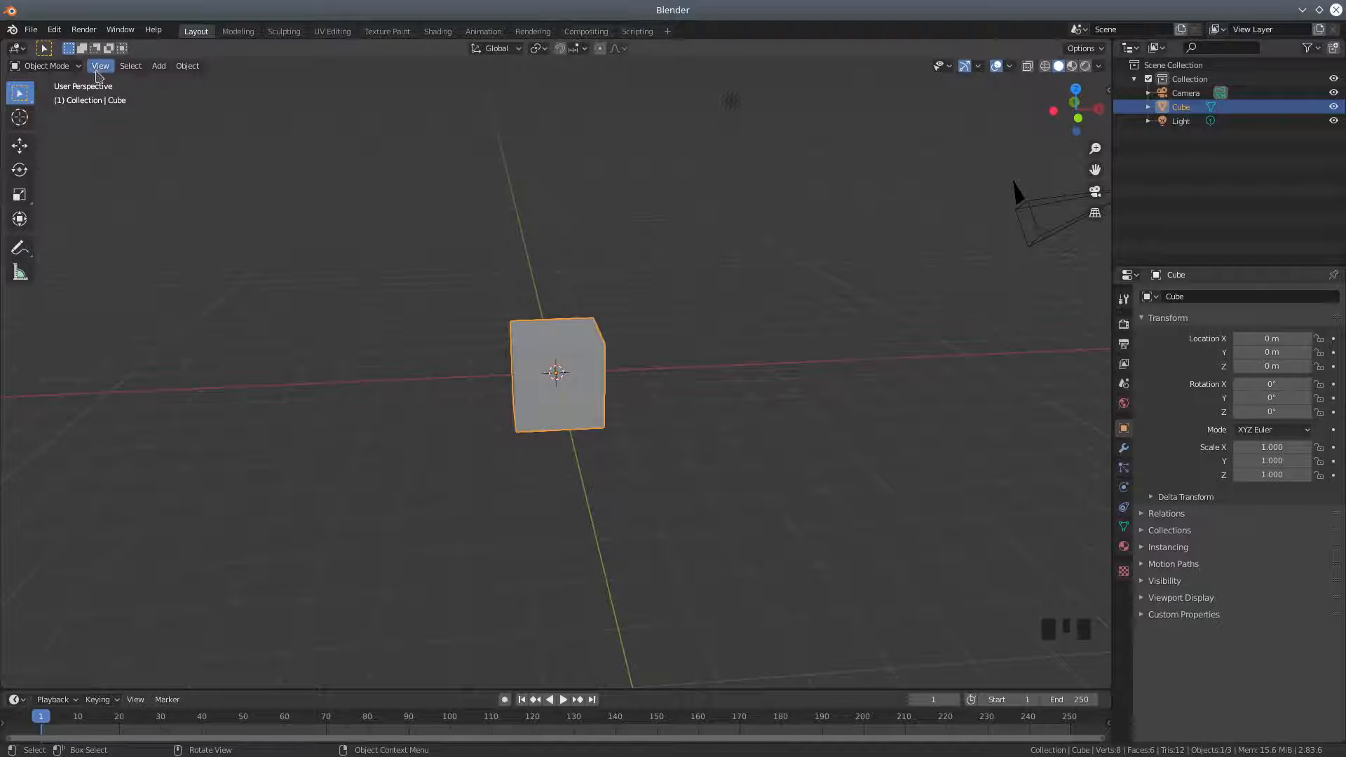
left_click(46, 68)
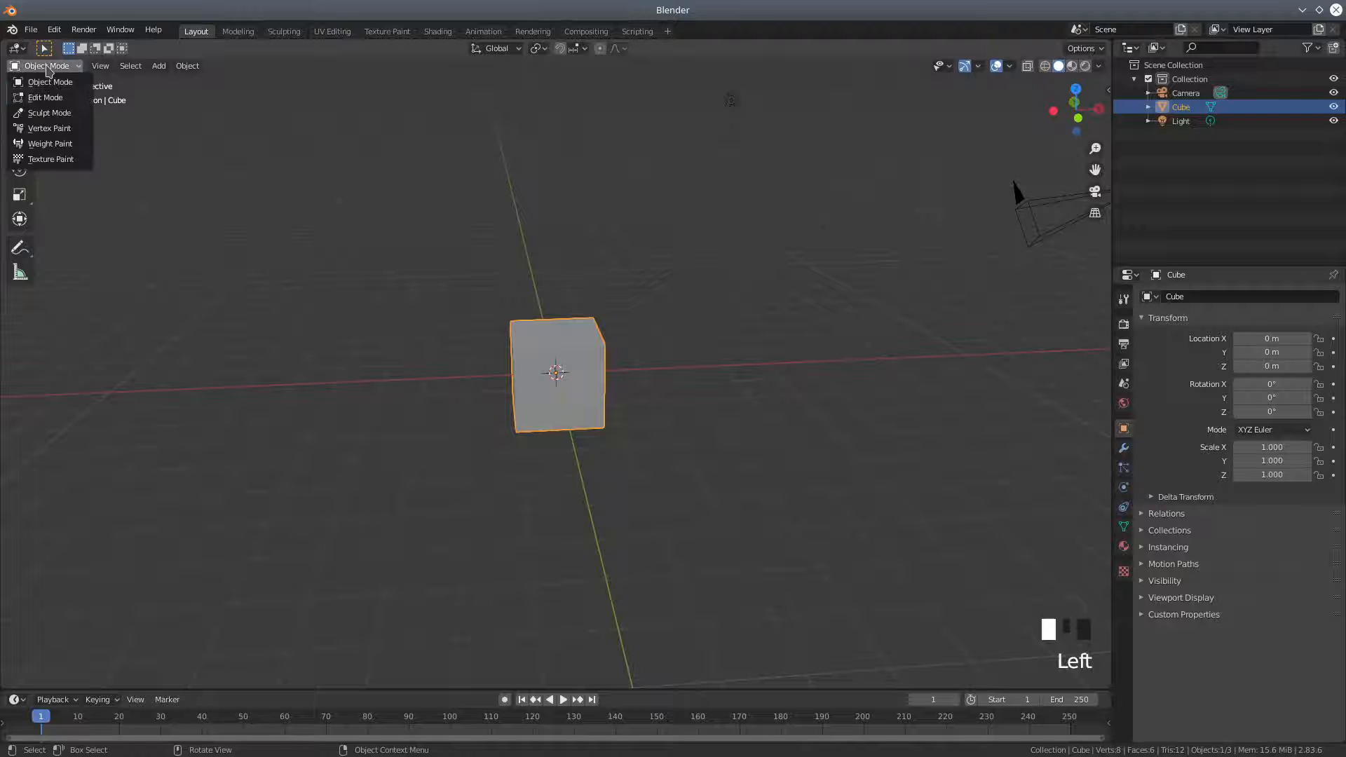
left_click(50, 102)
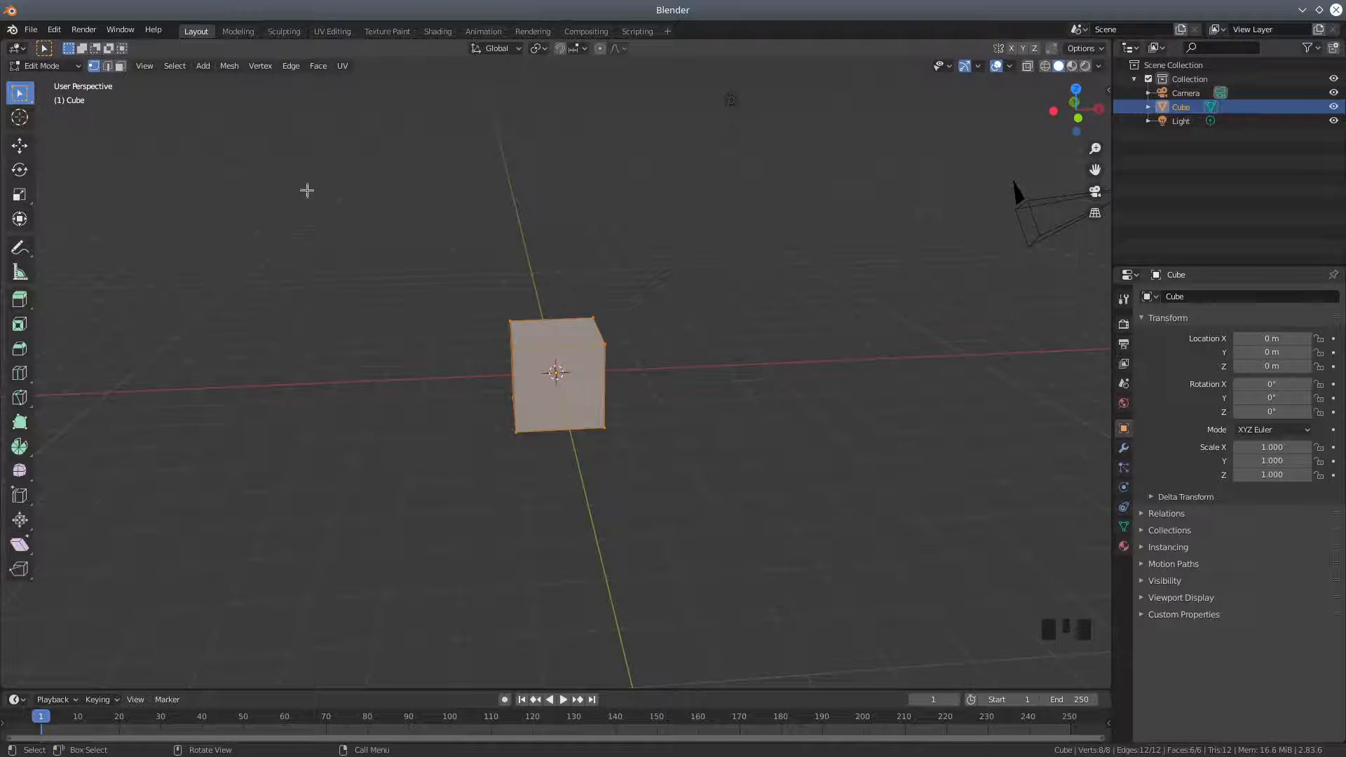
left_click(119, 66)
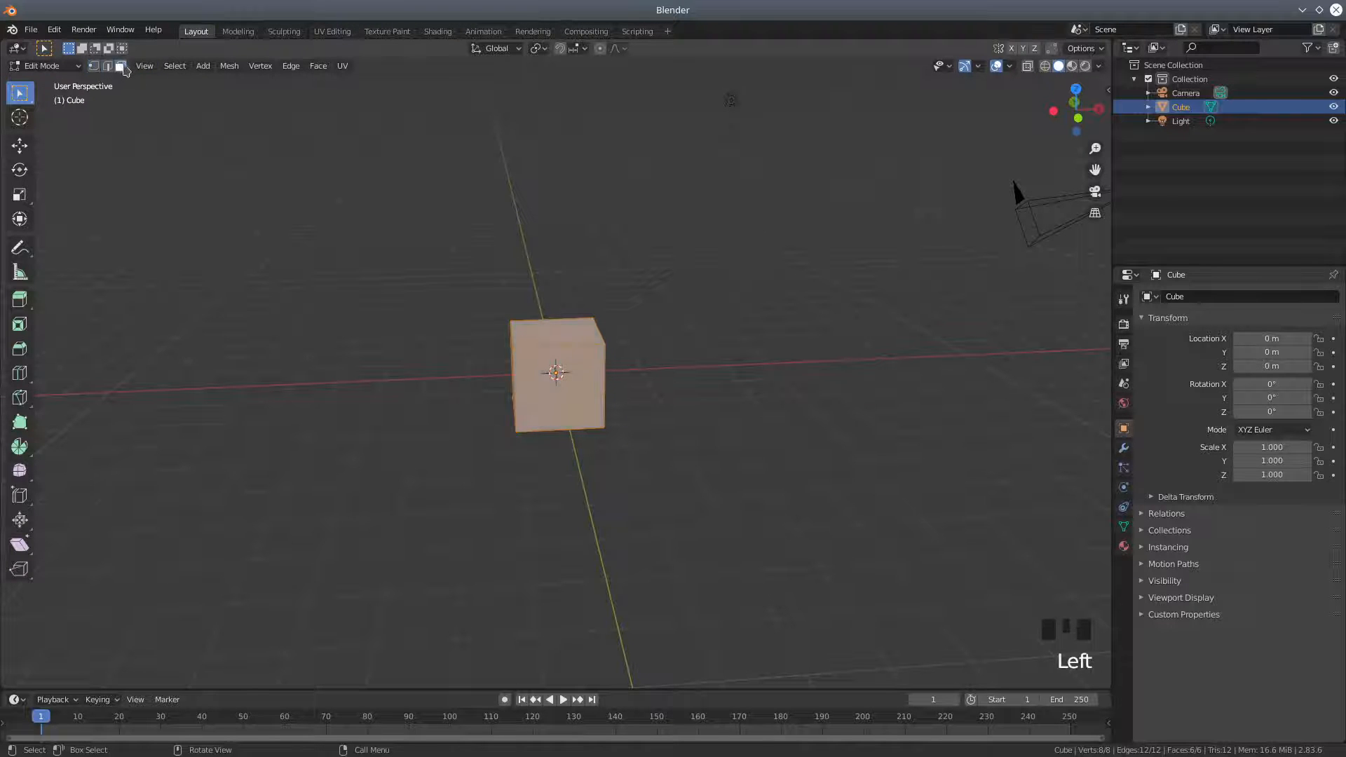
left_click(545, 326)
Invert the selection and delete the cube's other five faces, keeping only the top face.
middle_click_drag(381, 337, 348, 324)
left_click(176, 67)
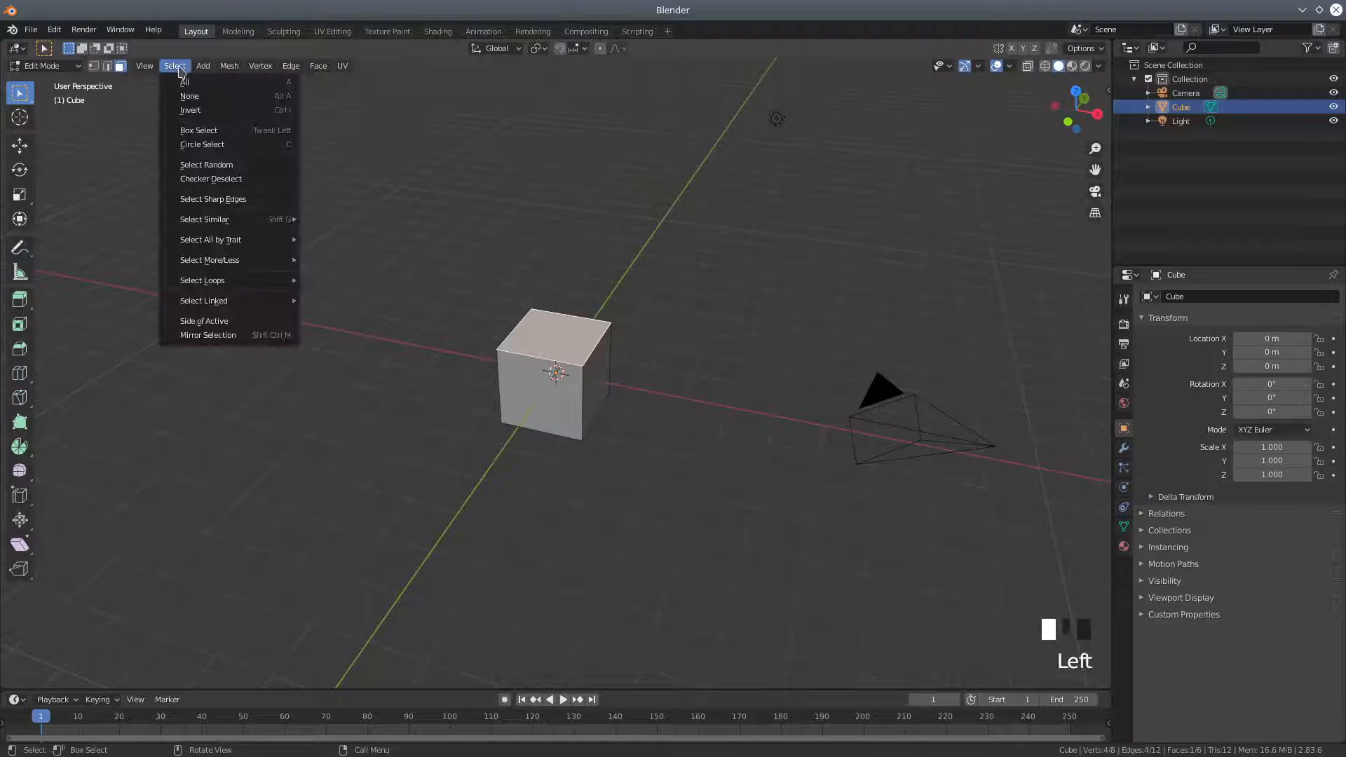
mouse_move(229, 221)
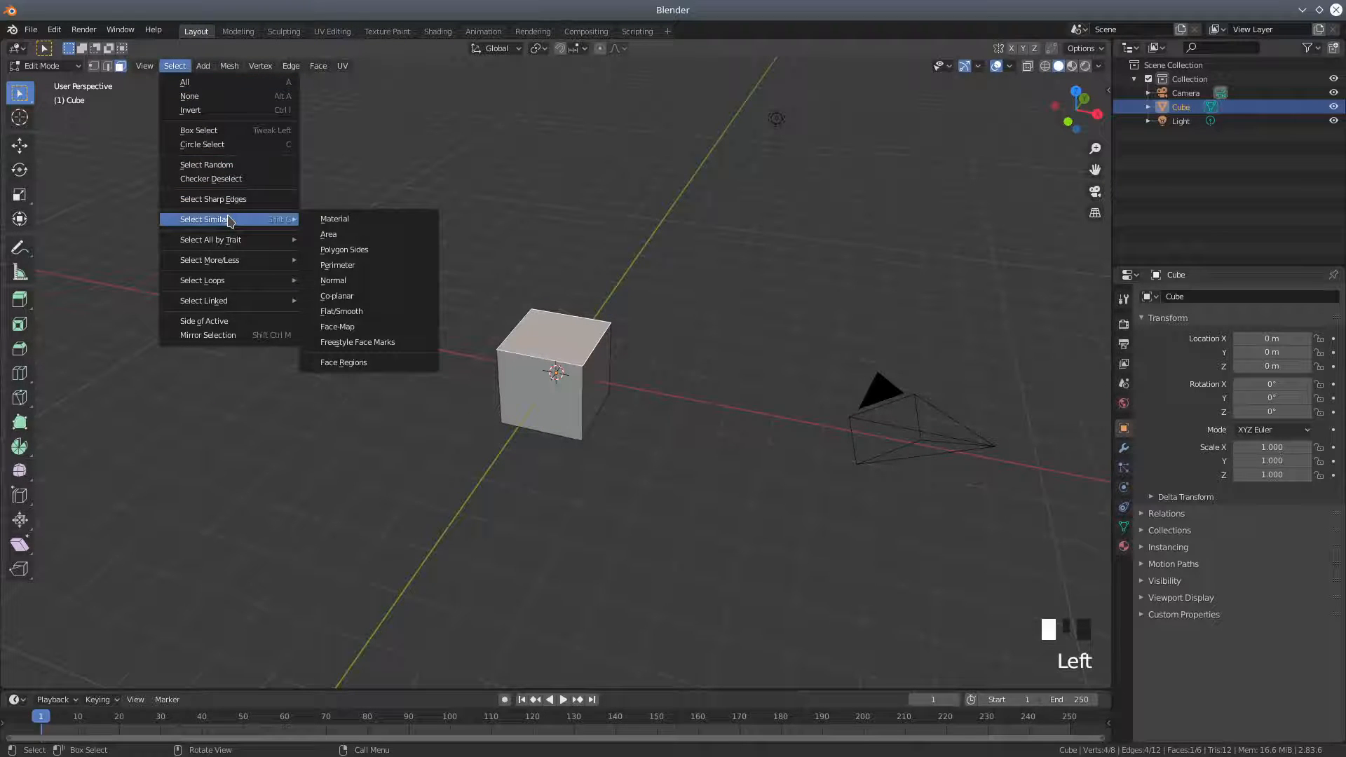
mouse_move(227, 260)
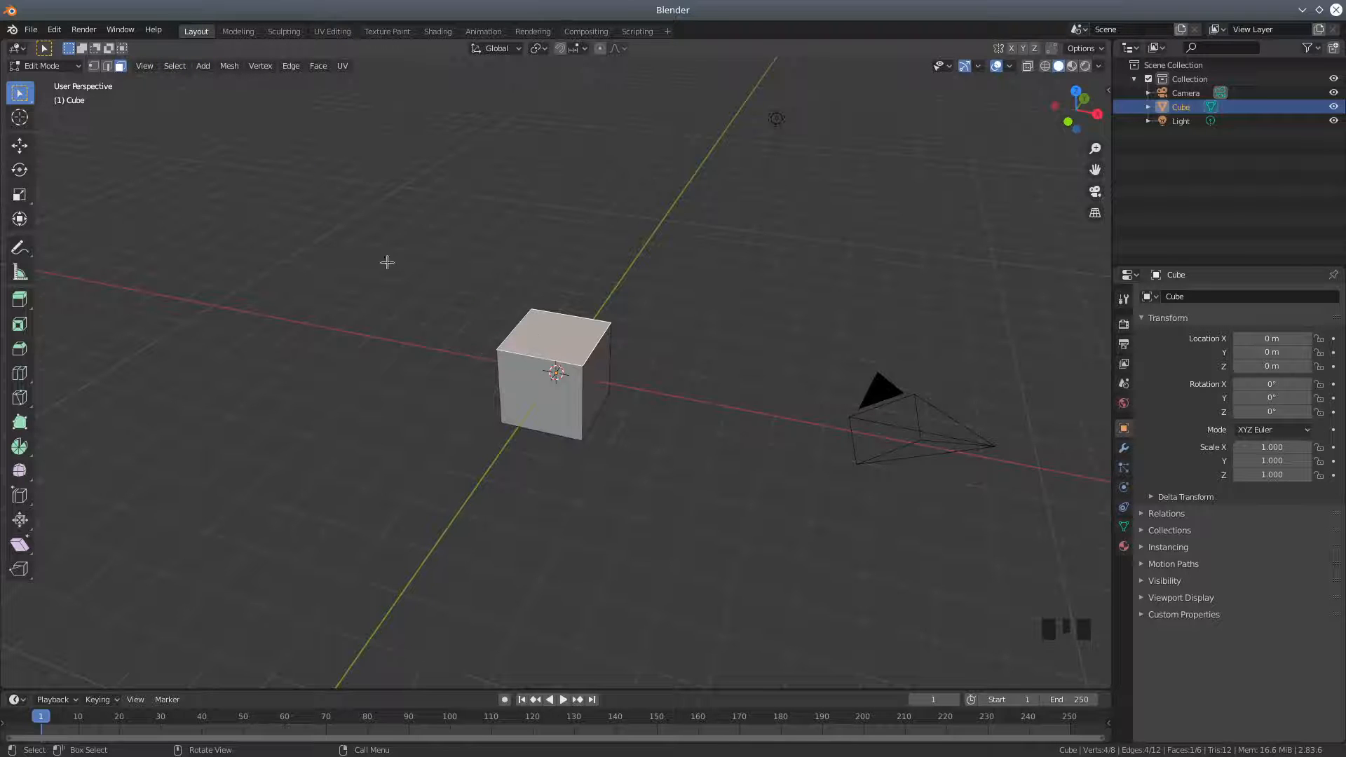
left_click(176, 67)
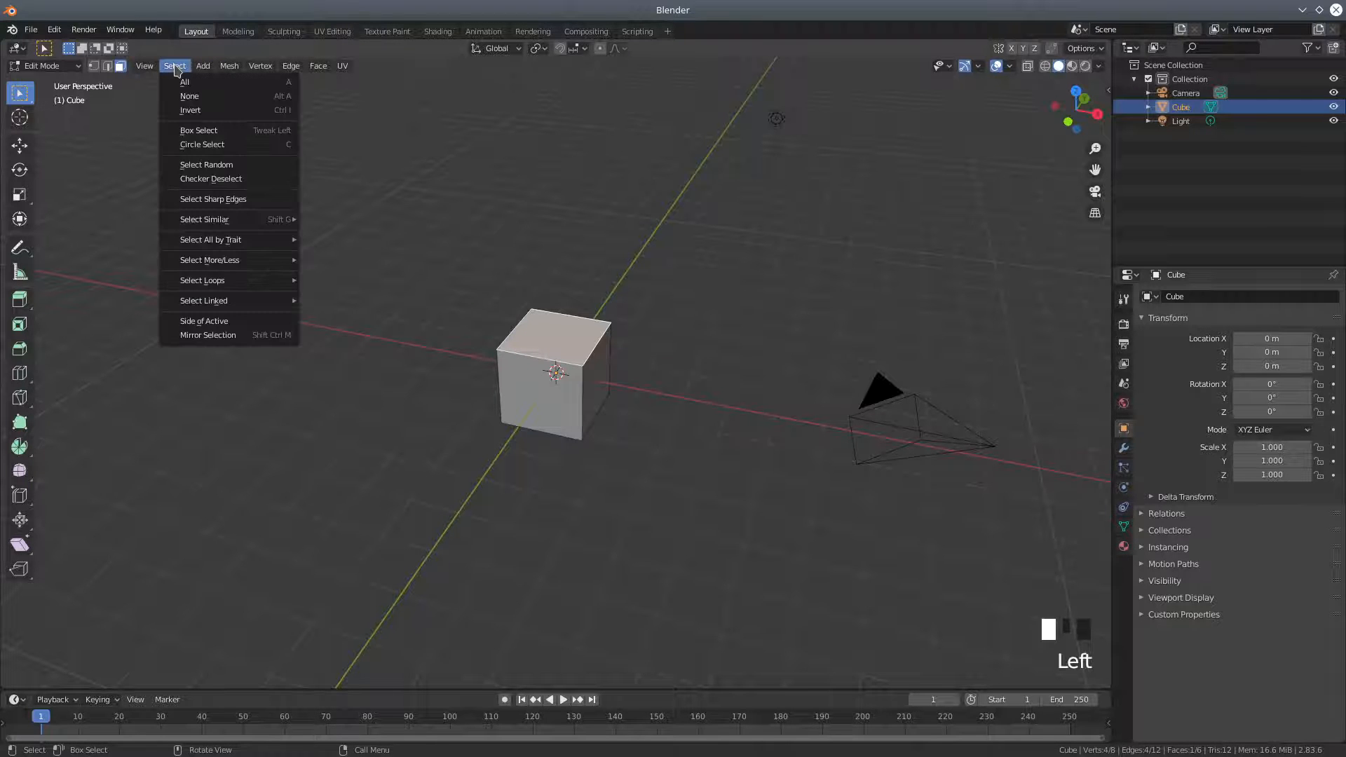
left_click(214, 112)
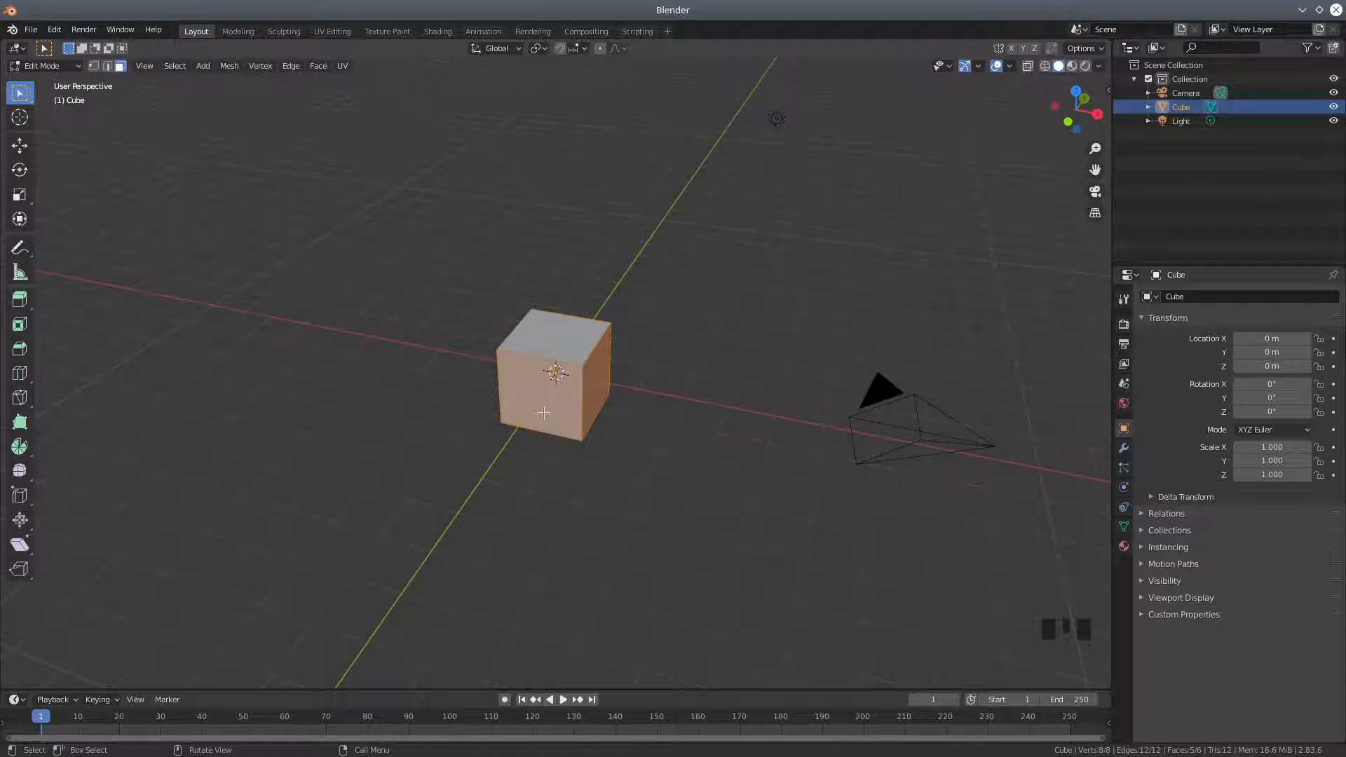
key("Delete")
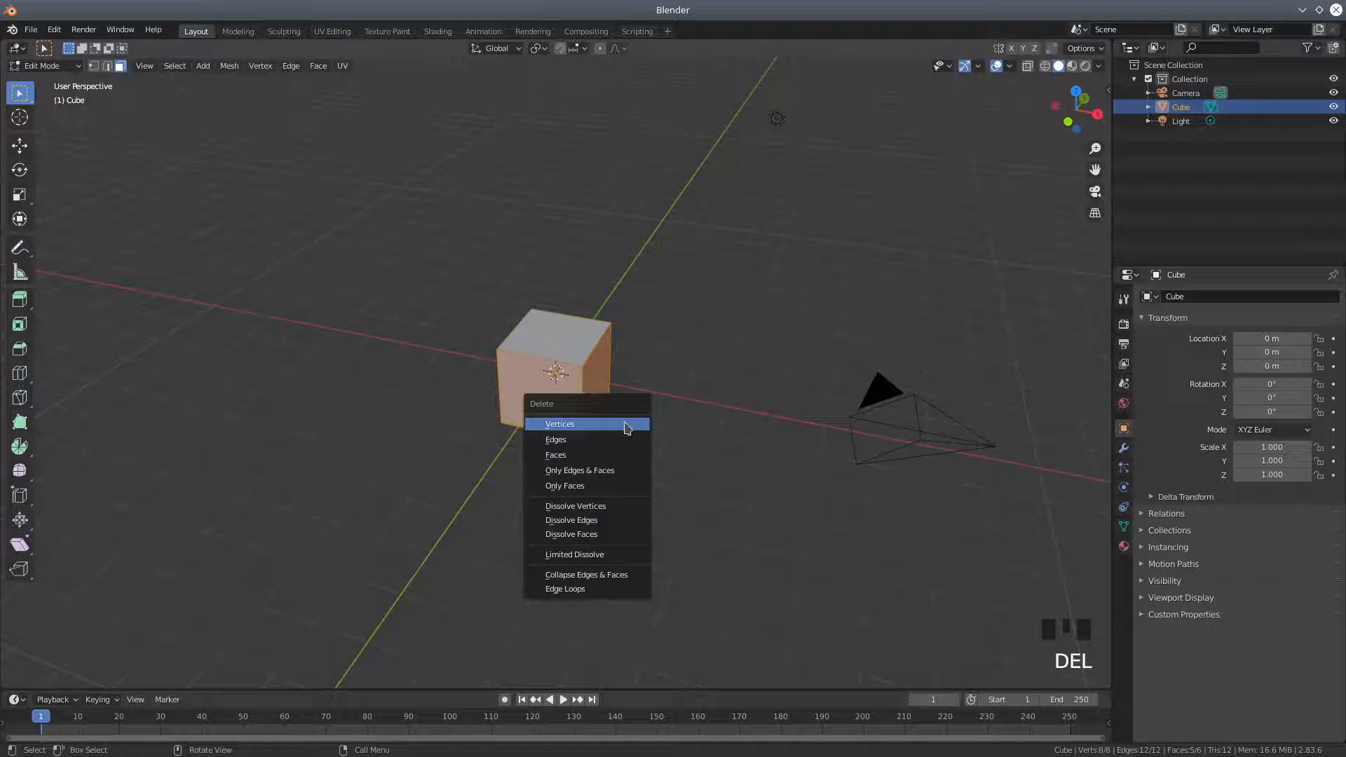
left_click(568, 455)
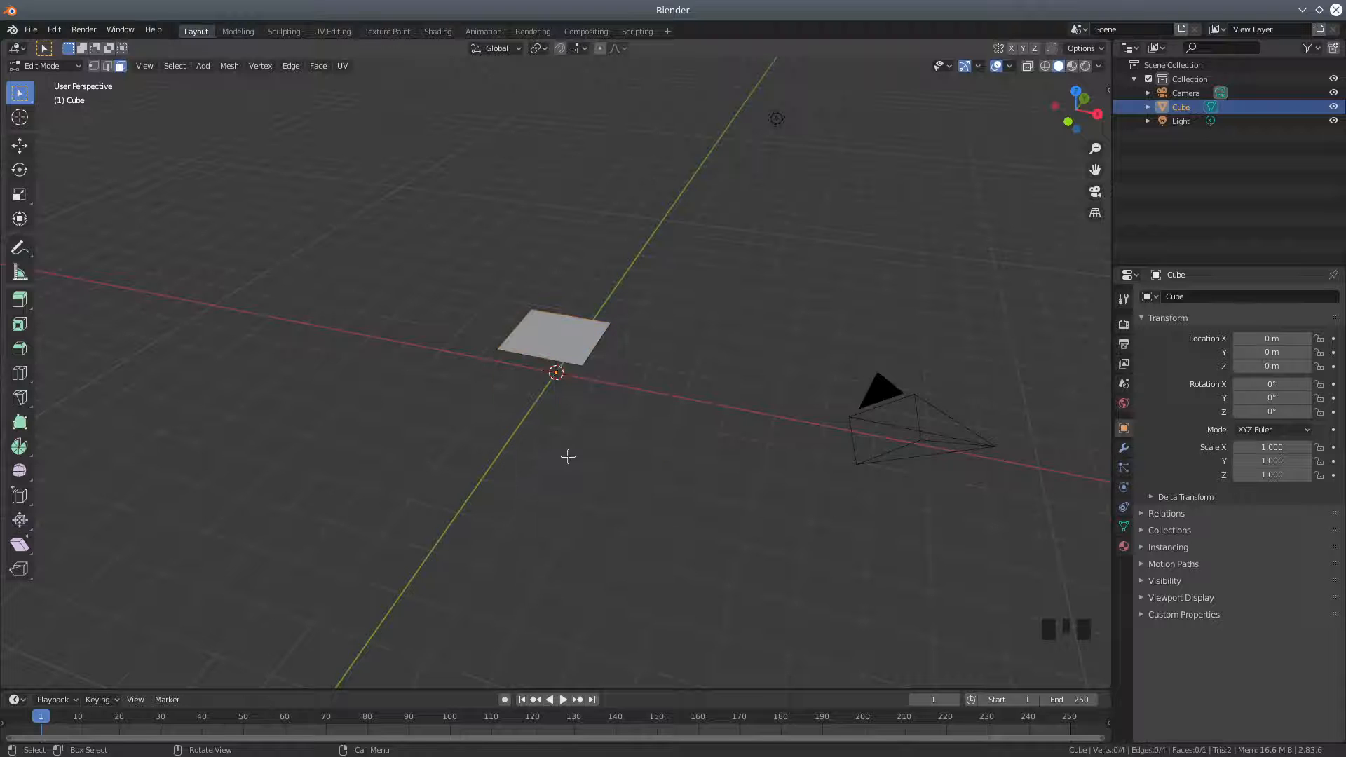
Select the remaining face and move it down along Z to the origin's level and out along X so it lies beside the origin.
middle_click_drag(234, 267, 301, 280)
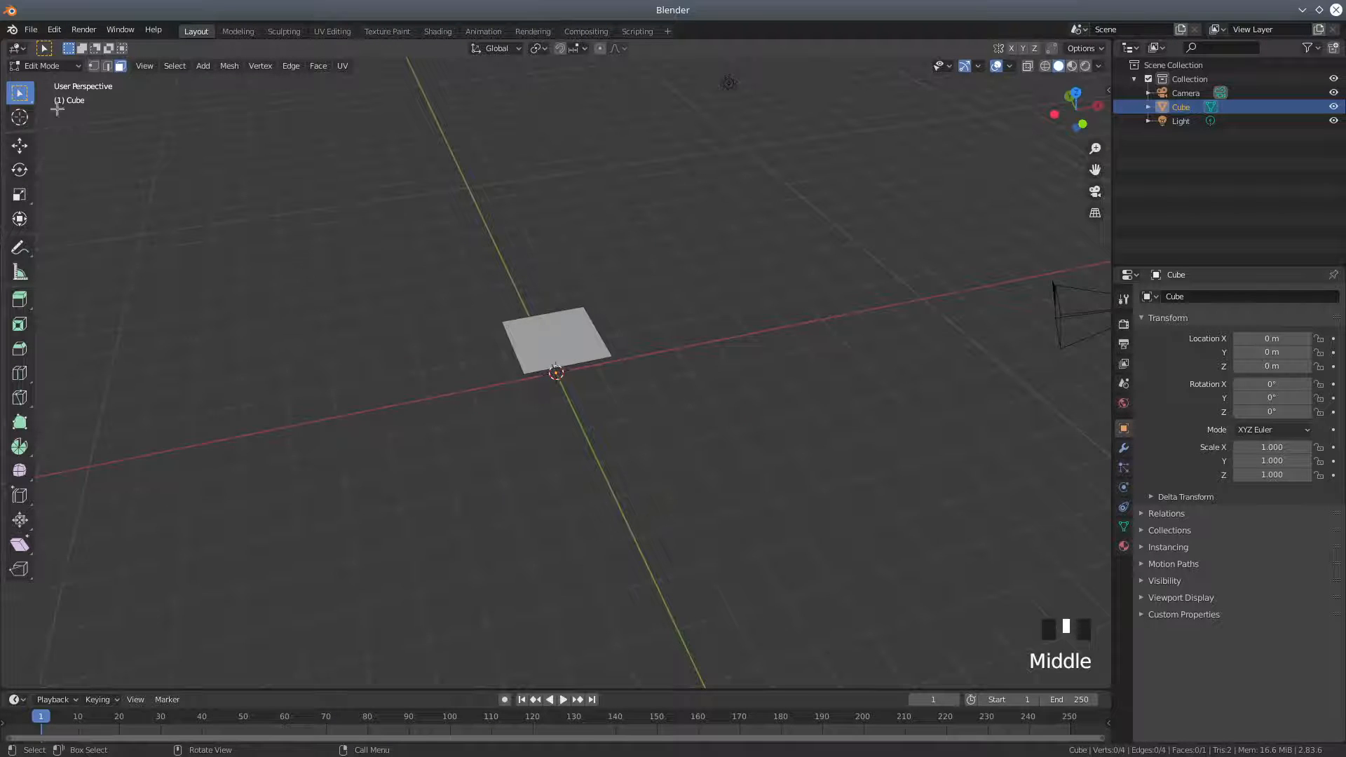
left_click(540, 360)
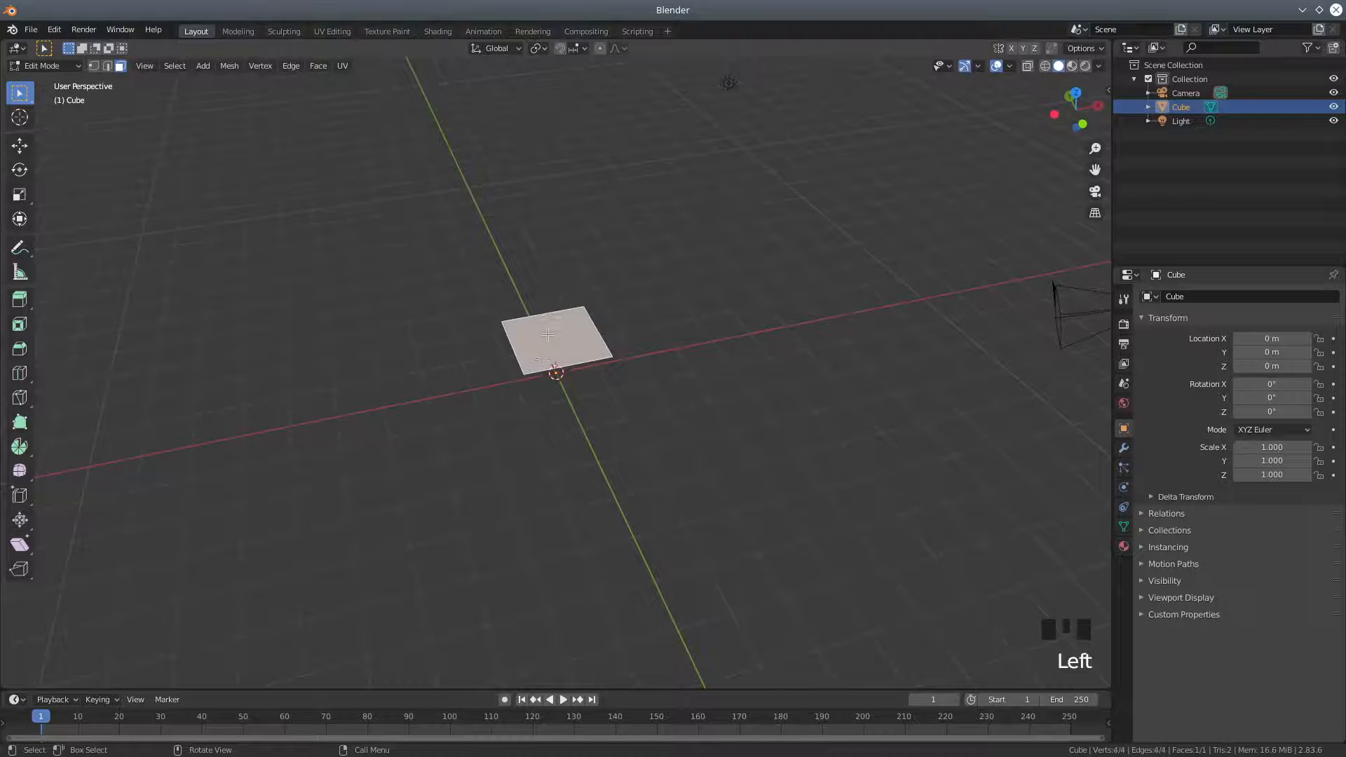
middle_click_drag(426, 374, 243, 152)
left_click(20, 145)
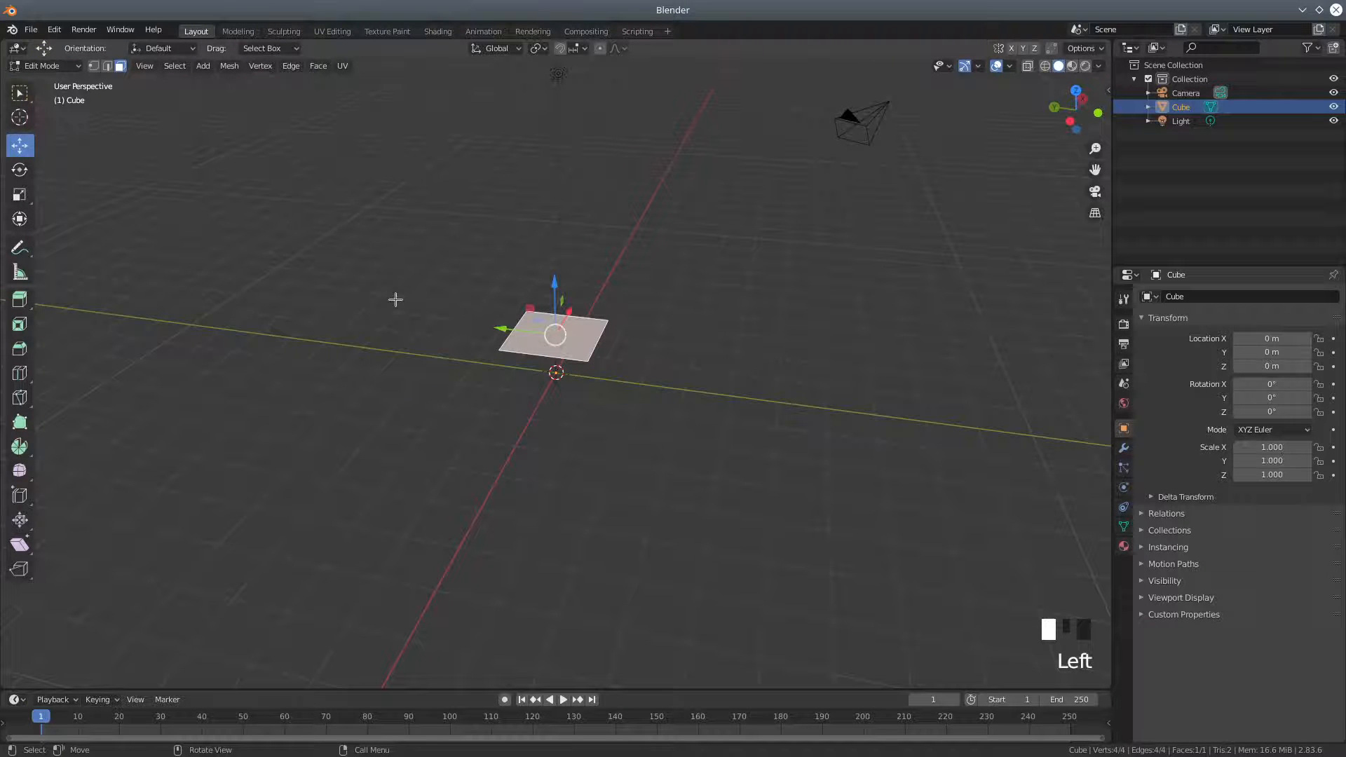
key("KP_3")
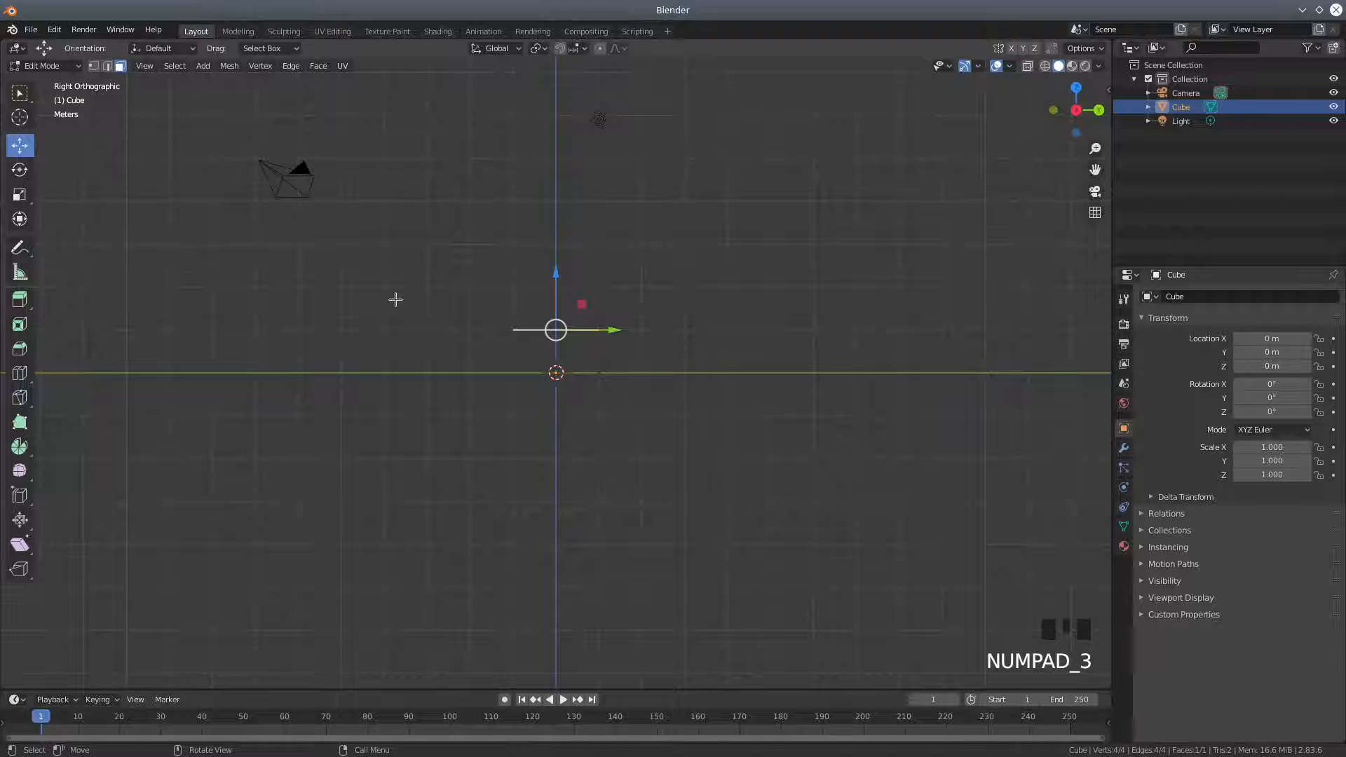
left_click(556, 274)
left_click_drag(556, 274, 550, 322)
middle_click_drag(450, 304, 616, 393)
left_click_drag(608, 368, 675, 363)
Scale the face down along Y into a narrow strip lying along the X axis.
middle_click_drag(490, 383, 631, 363)
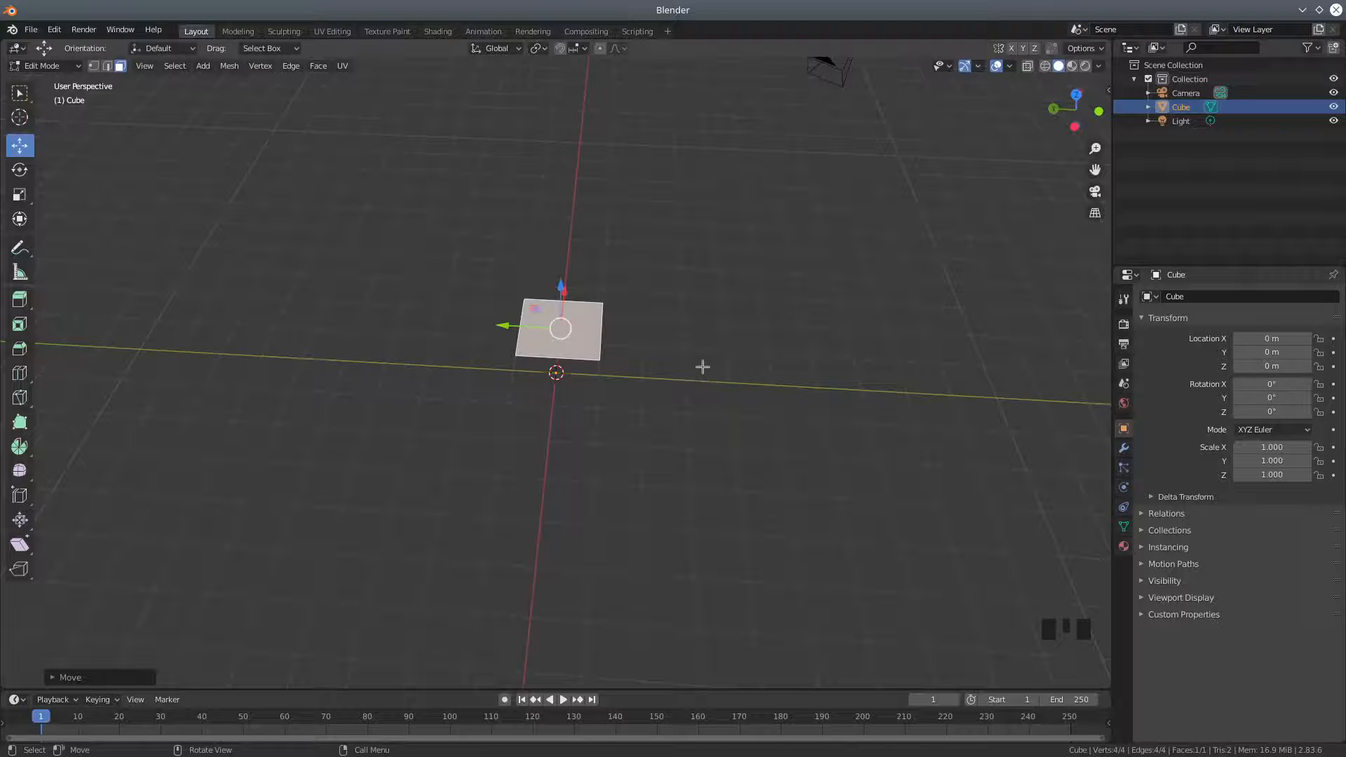
key("s")
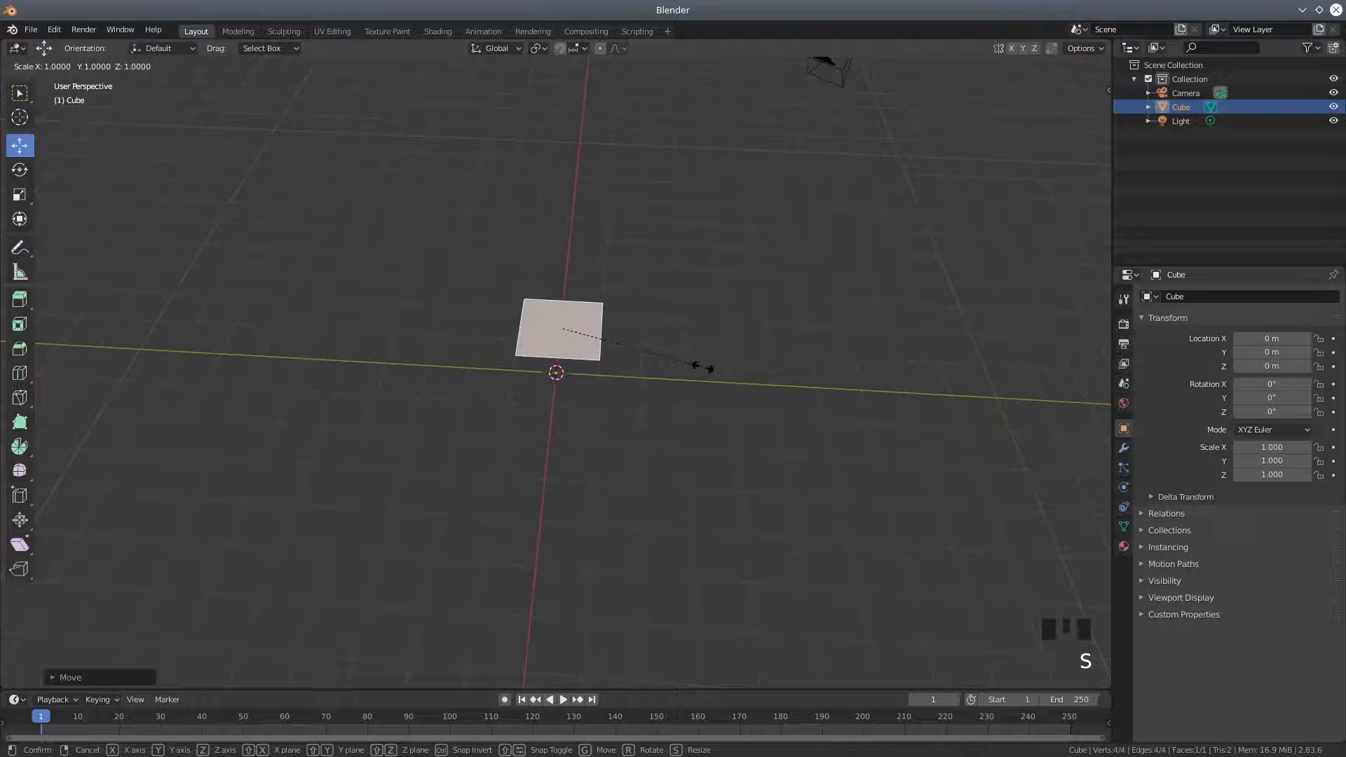
key("y")
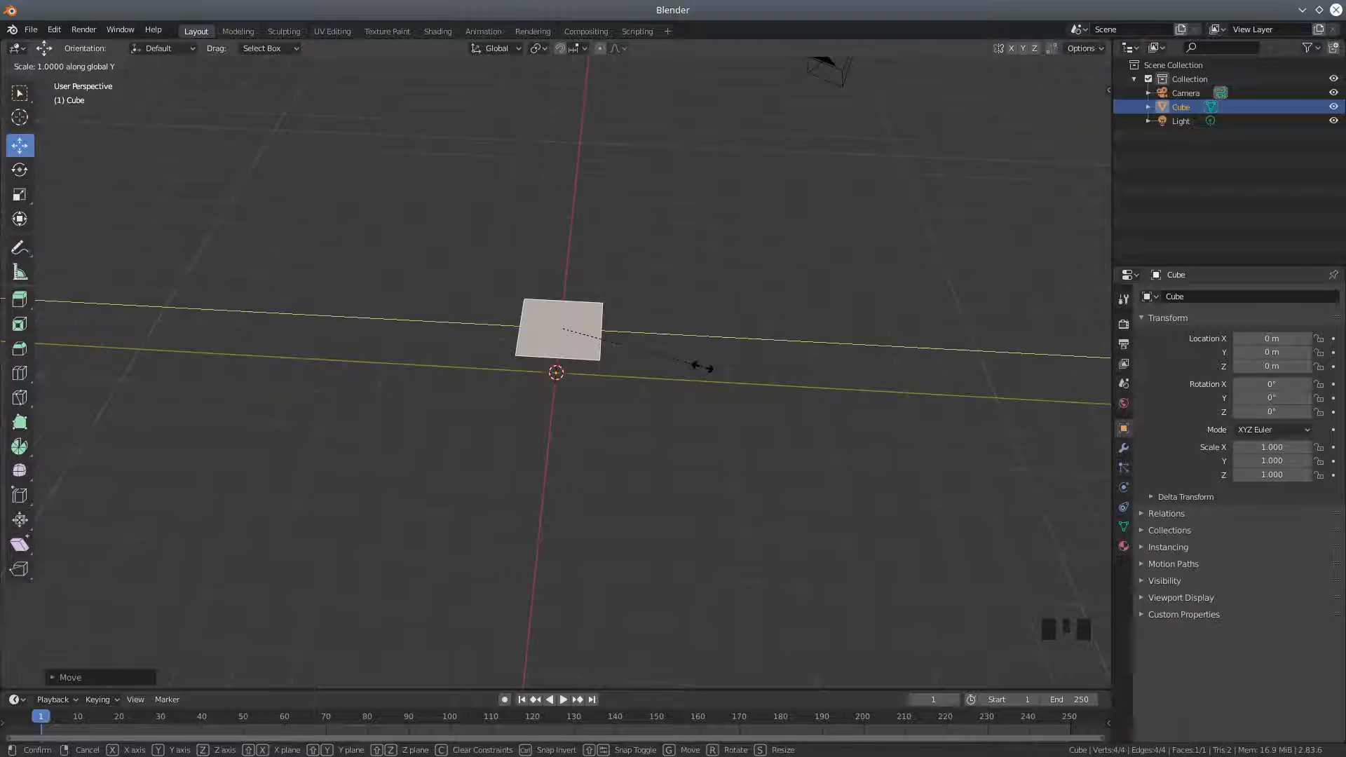
left_click(568, 336)
middle_click_drag(667, 387, 517, 387)
scroll(622, 441, "up", 3)
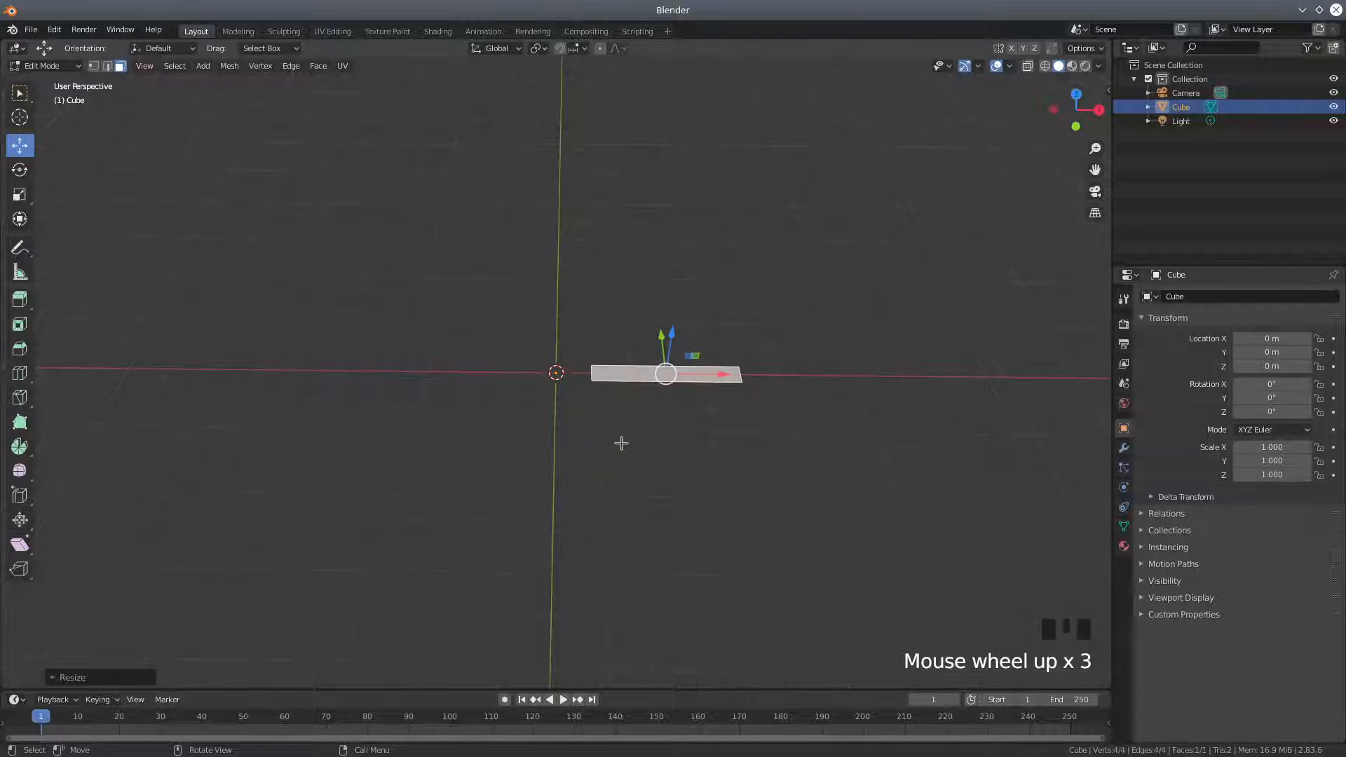
Switch to edge selection and select one long edge of the strip.
left_click(109, 69)
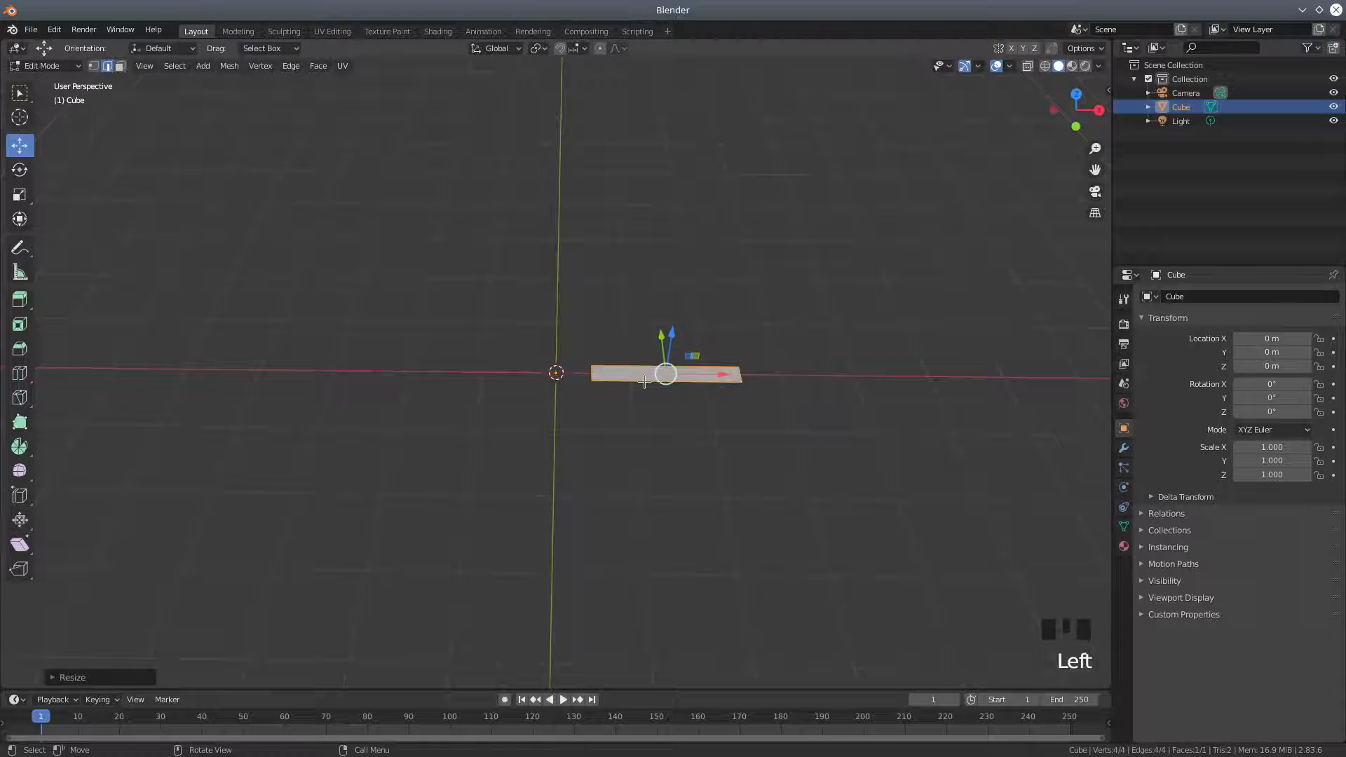
left_click(108, 68)
left_click(627, 381)
scroll(661, 434, "up", 2)
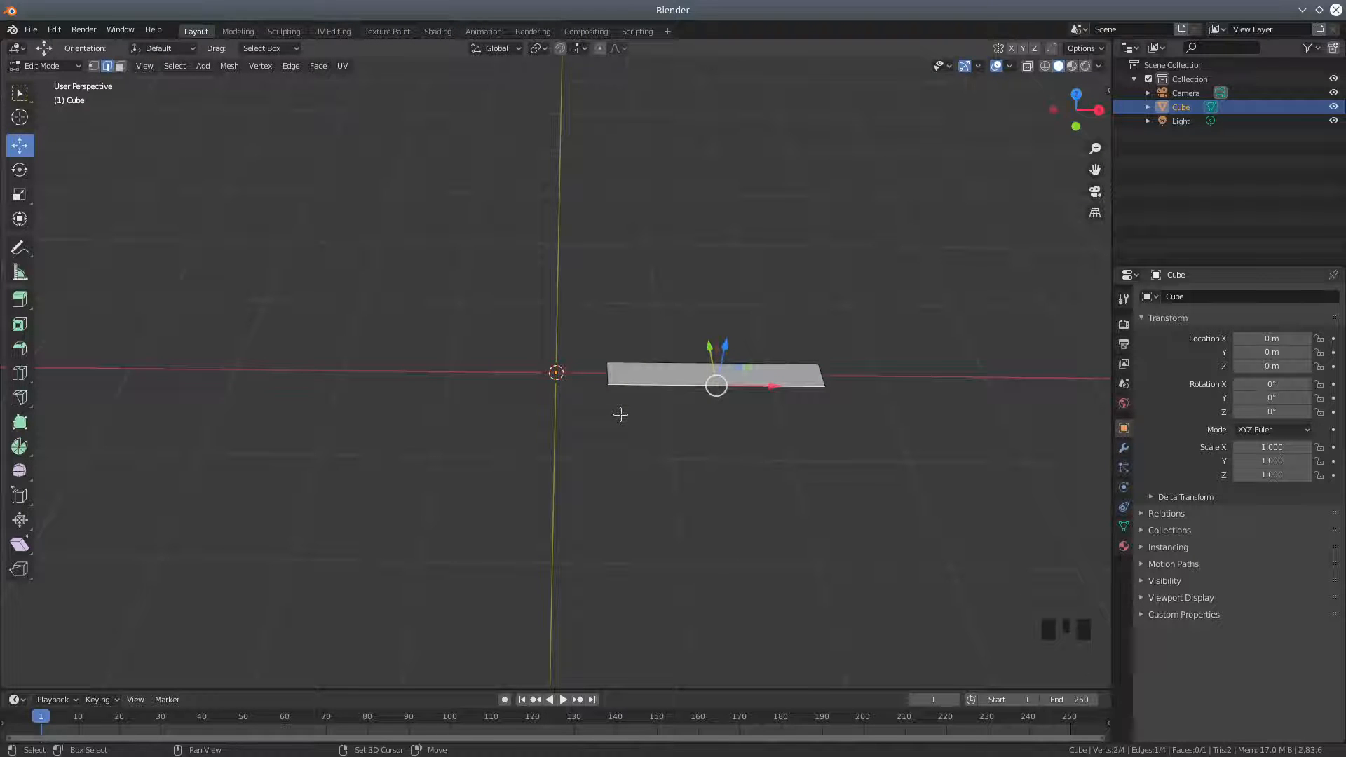
key("shift+r")
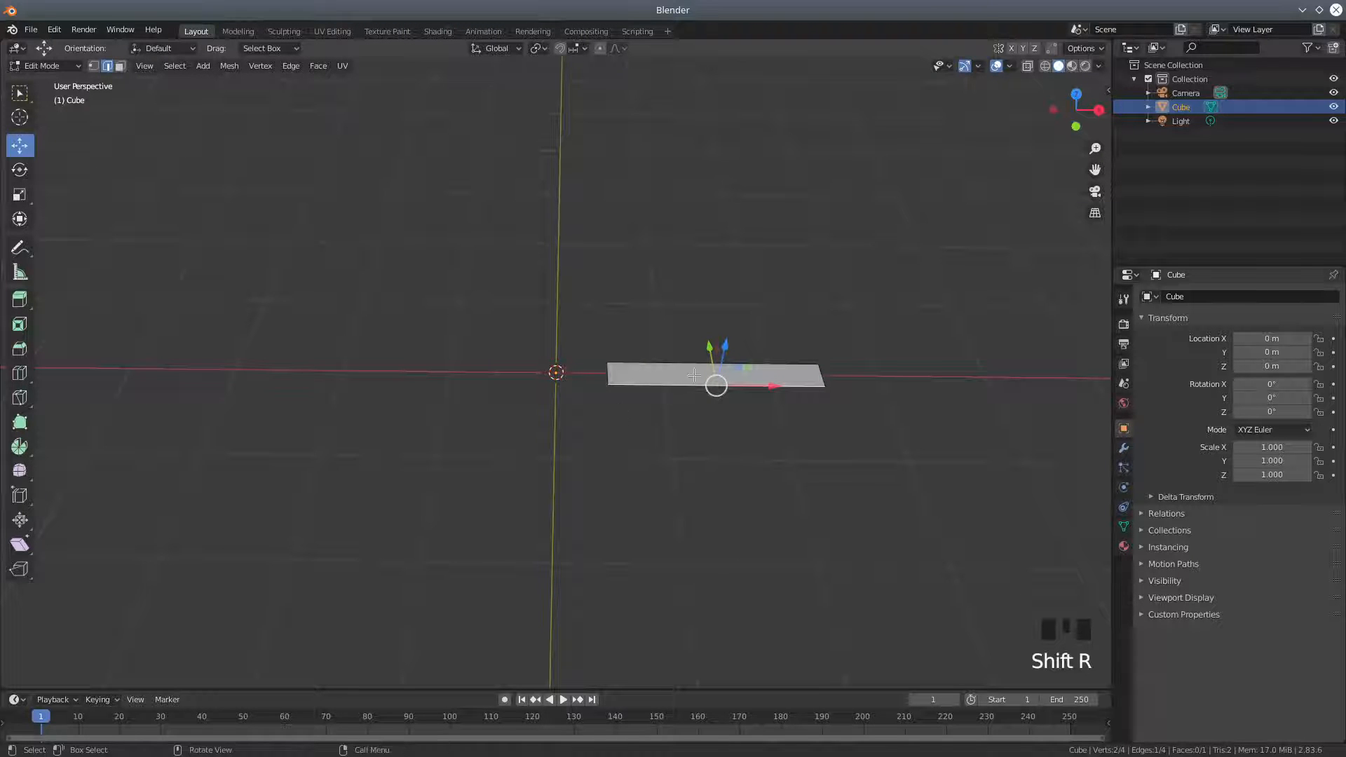
key("shift+r")
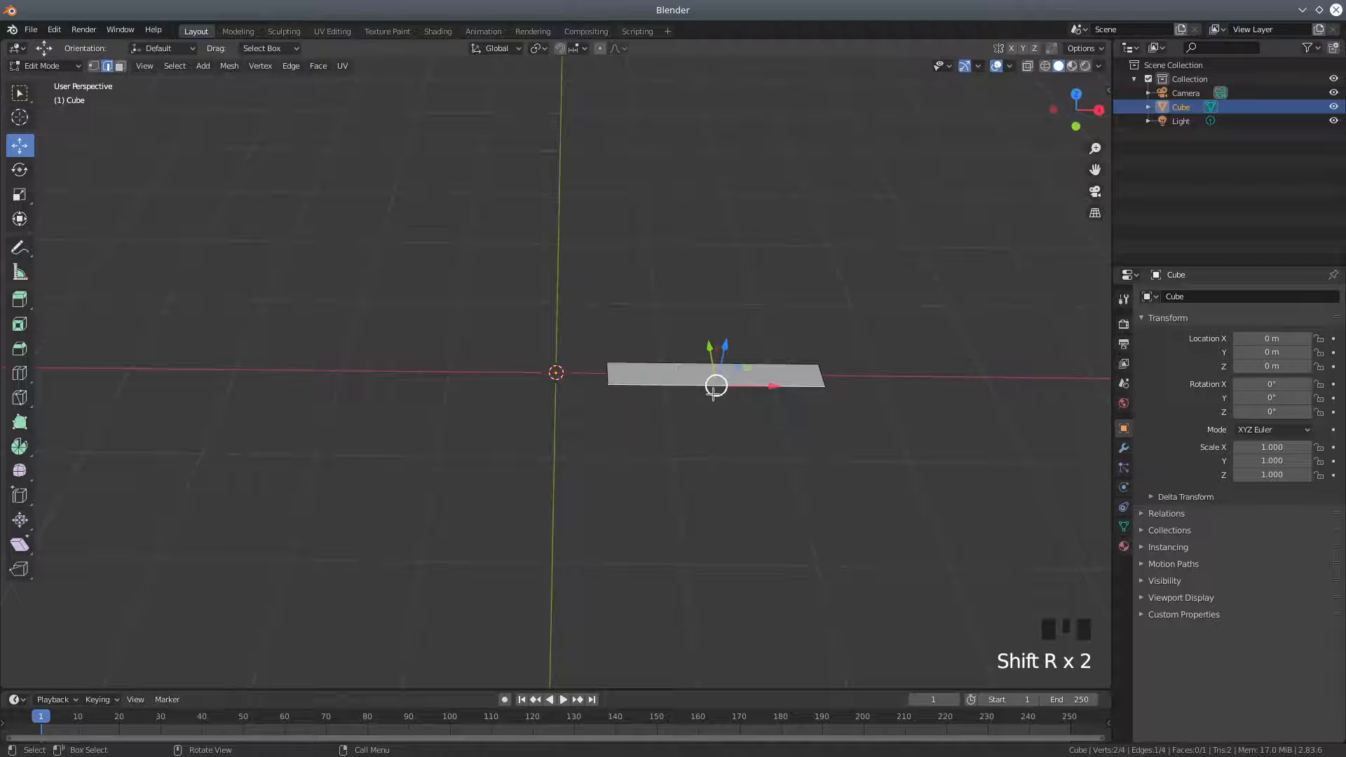
key("shift+r")
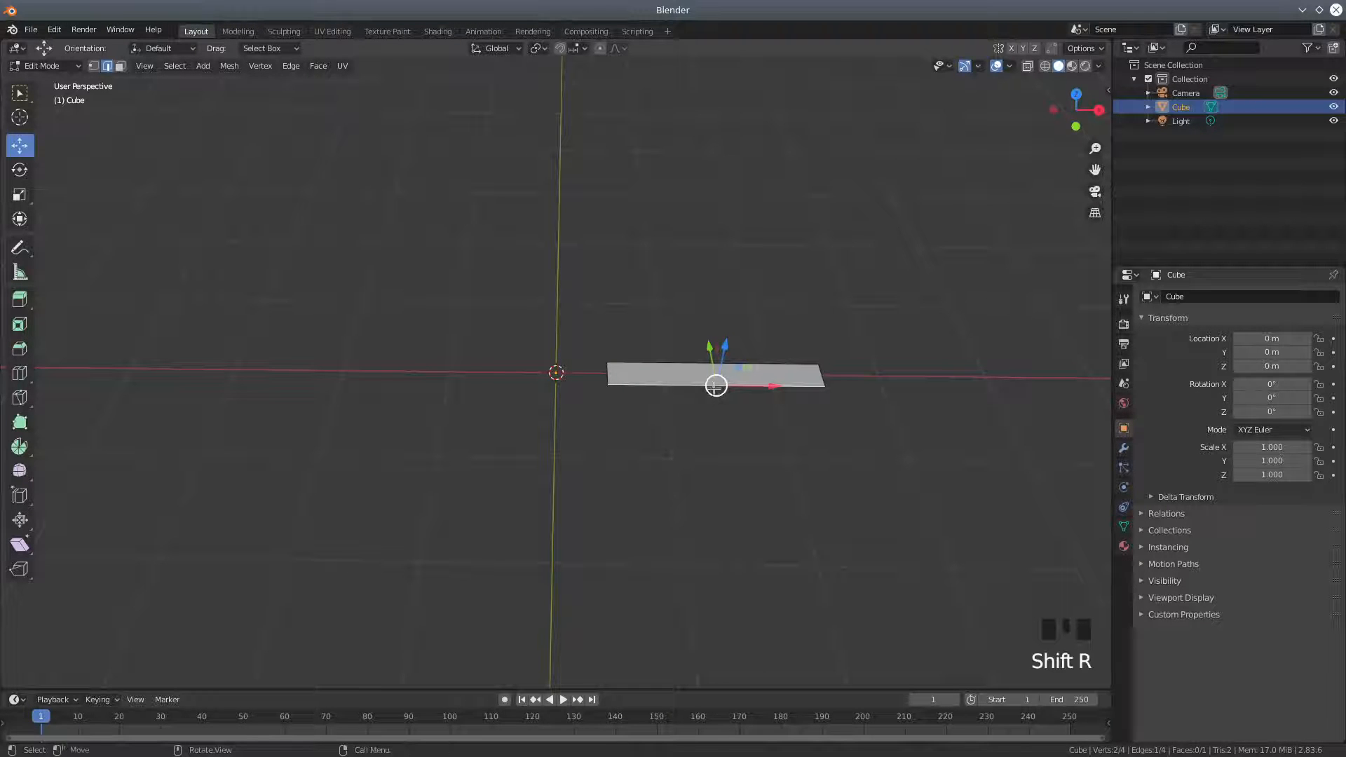
Add eight evenly spaced loop cuts across the strip's length, leaving them centred without sliding.
middle_click_drag(708, 379, 550, 414, "shift")
scroll(554, 420, "up", 3)
key("ctrl+r")
scroll(561, 456, "up", 3)
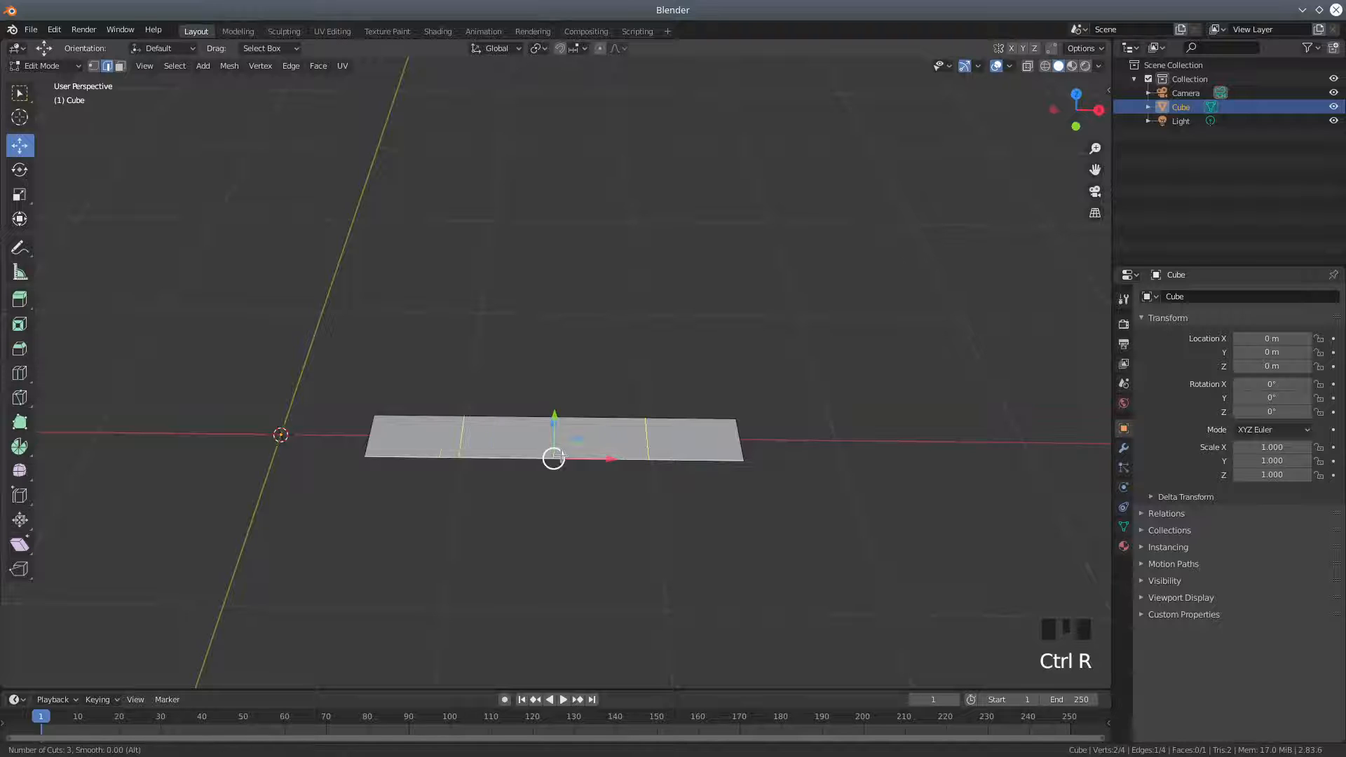
scroll(554, 458, "up", 4)
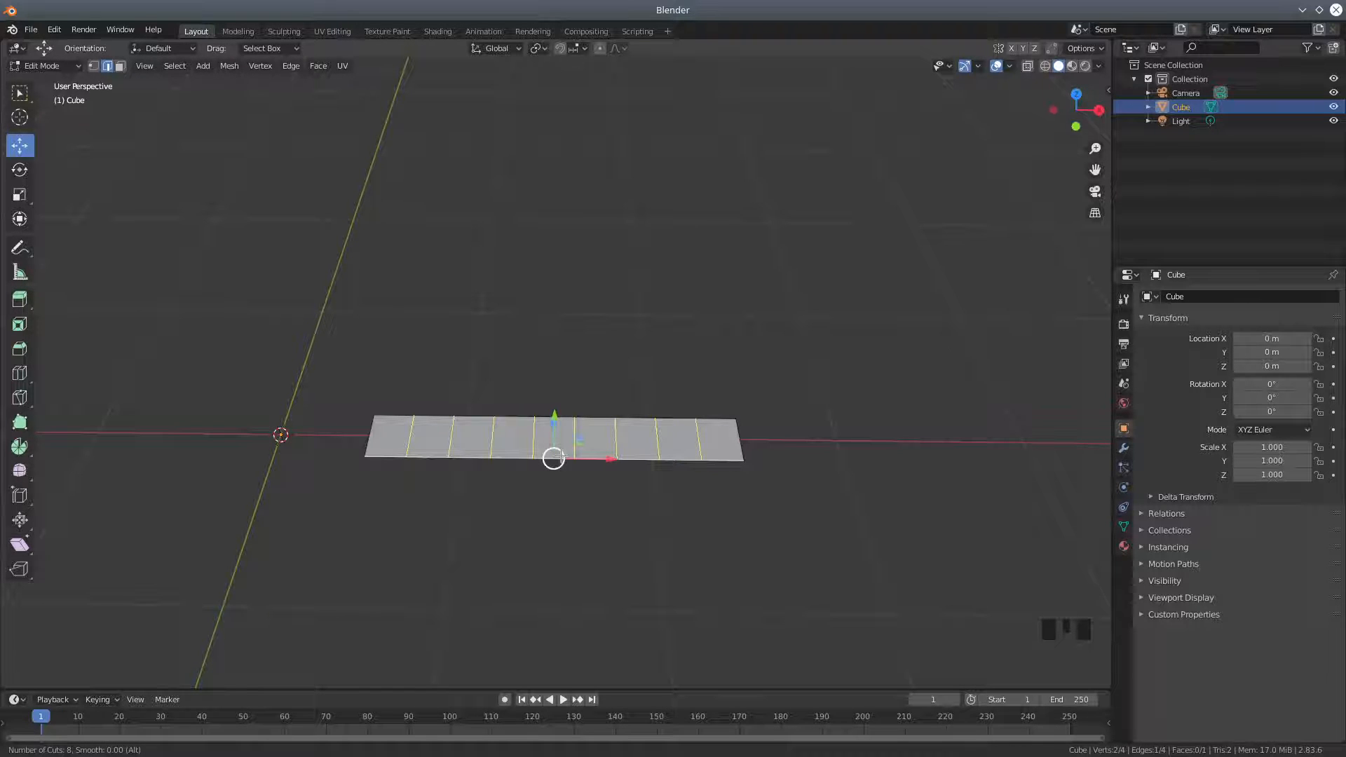
left_click(554, 459)
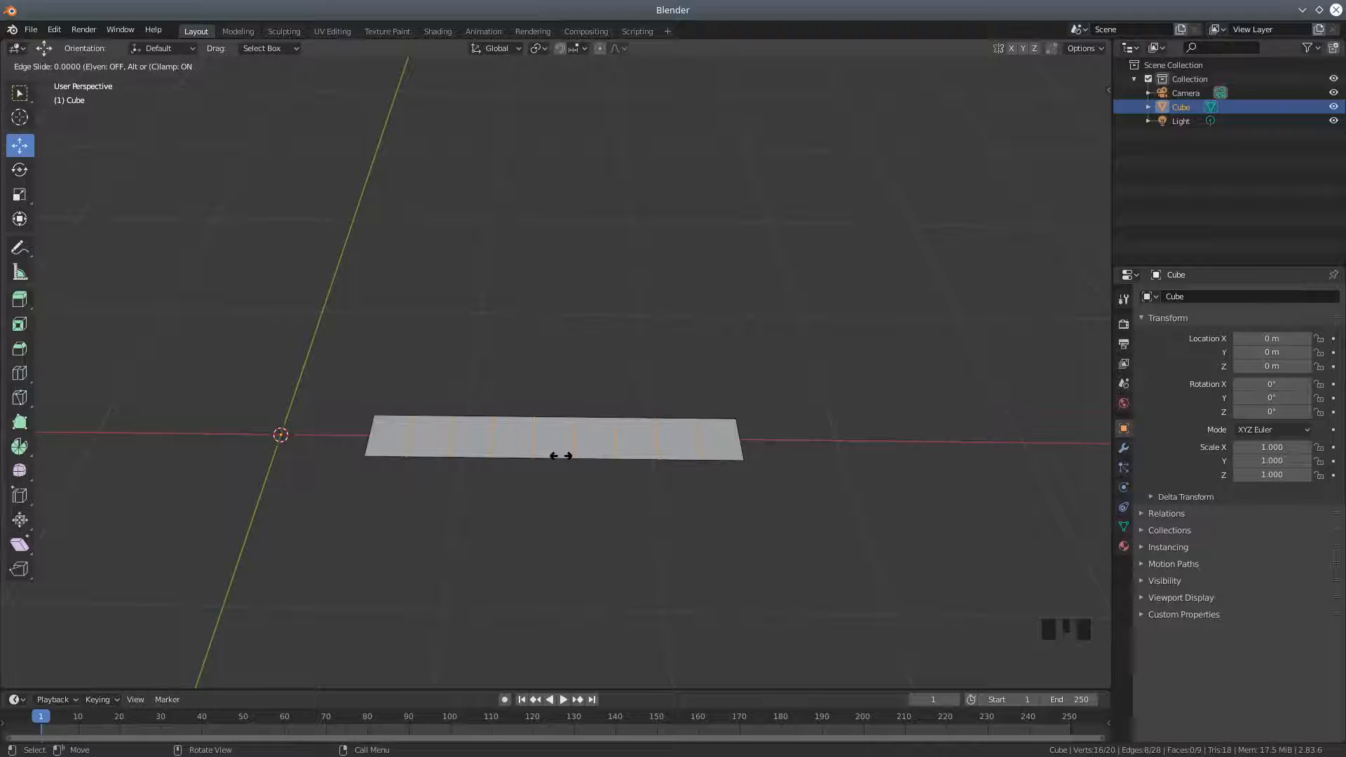
left_click(561, 456)
Select the whole strip and scale it along Y to slightly less than half its width.
middle_click_drag(469, 408, 618, 474)
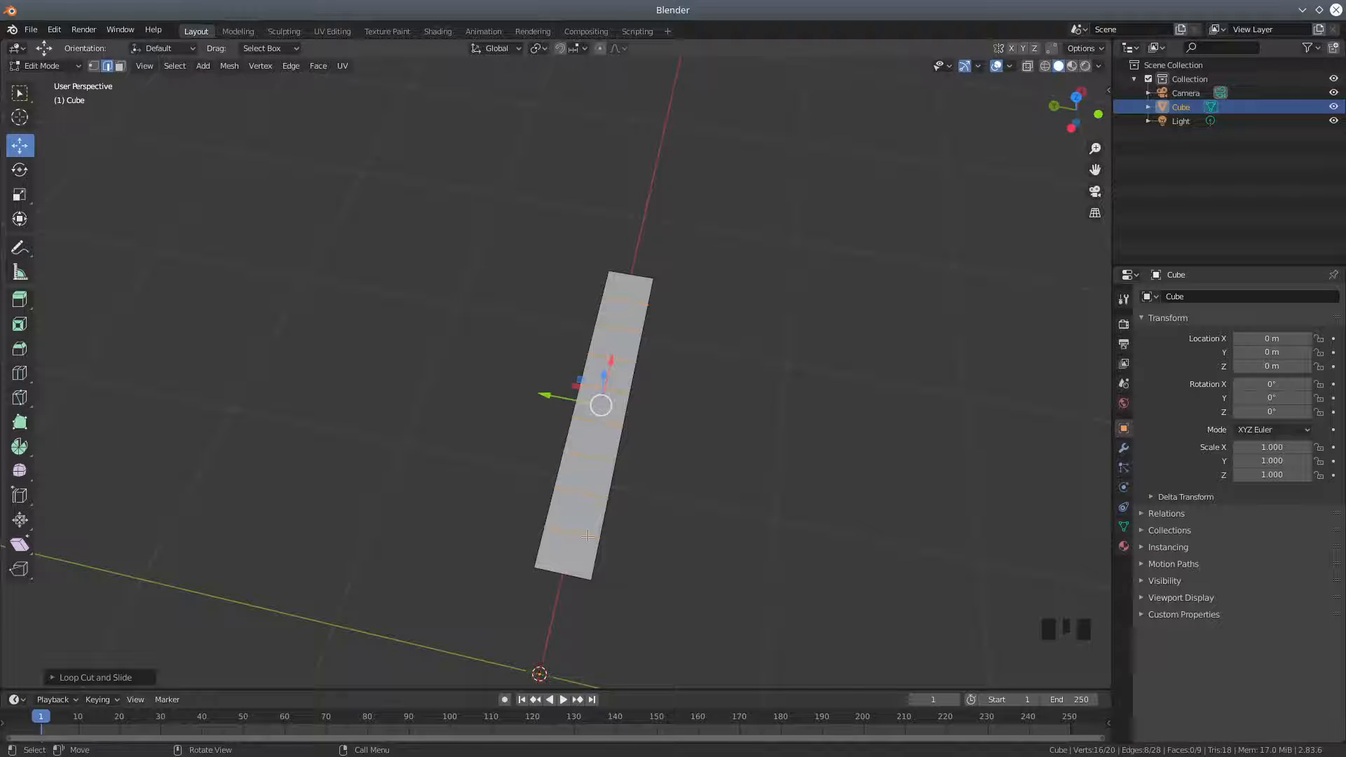
key("a")
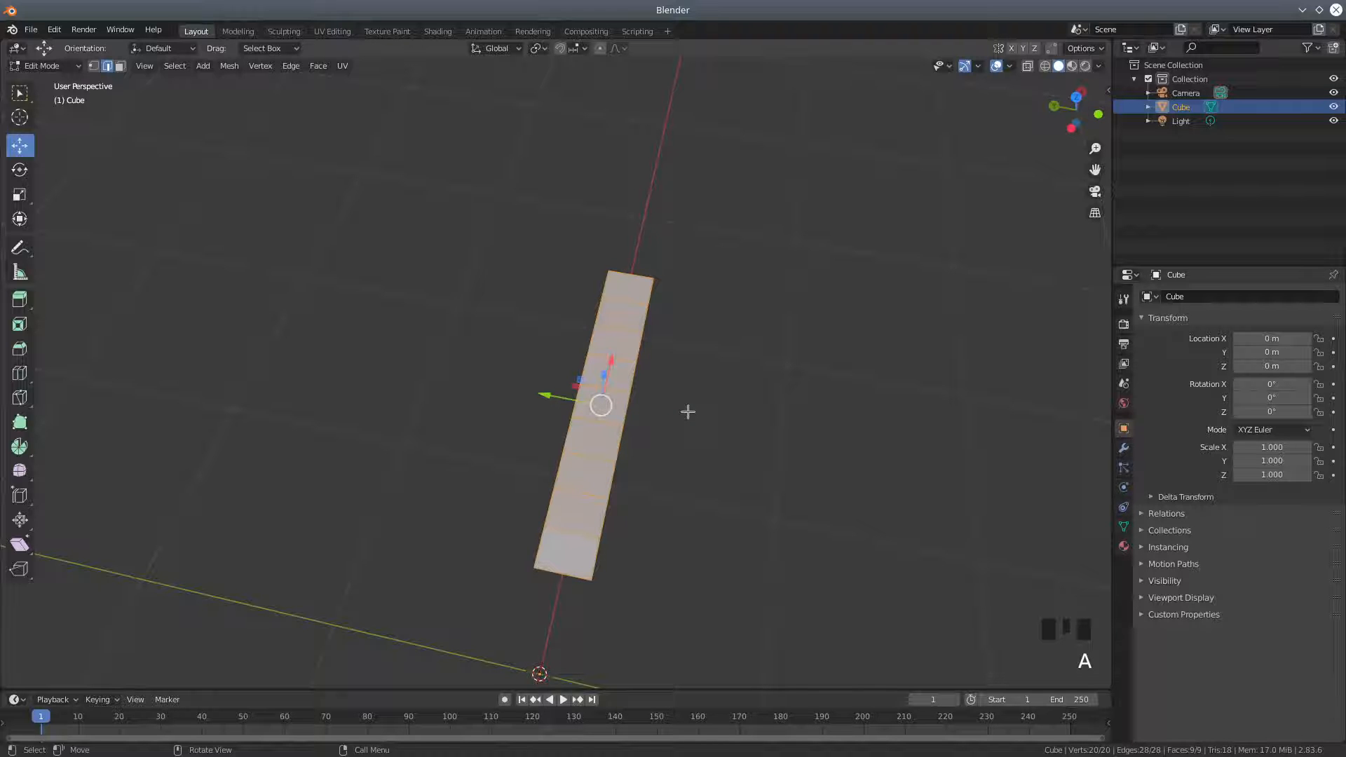
key("s")
key("y")
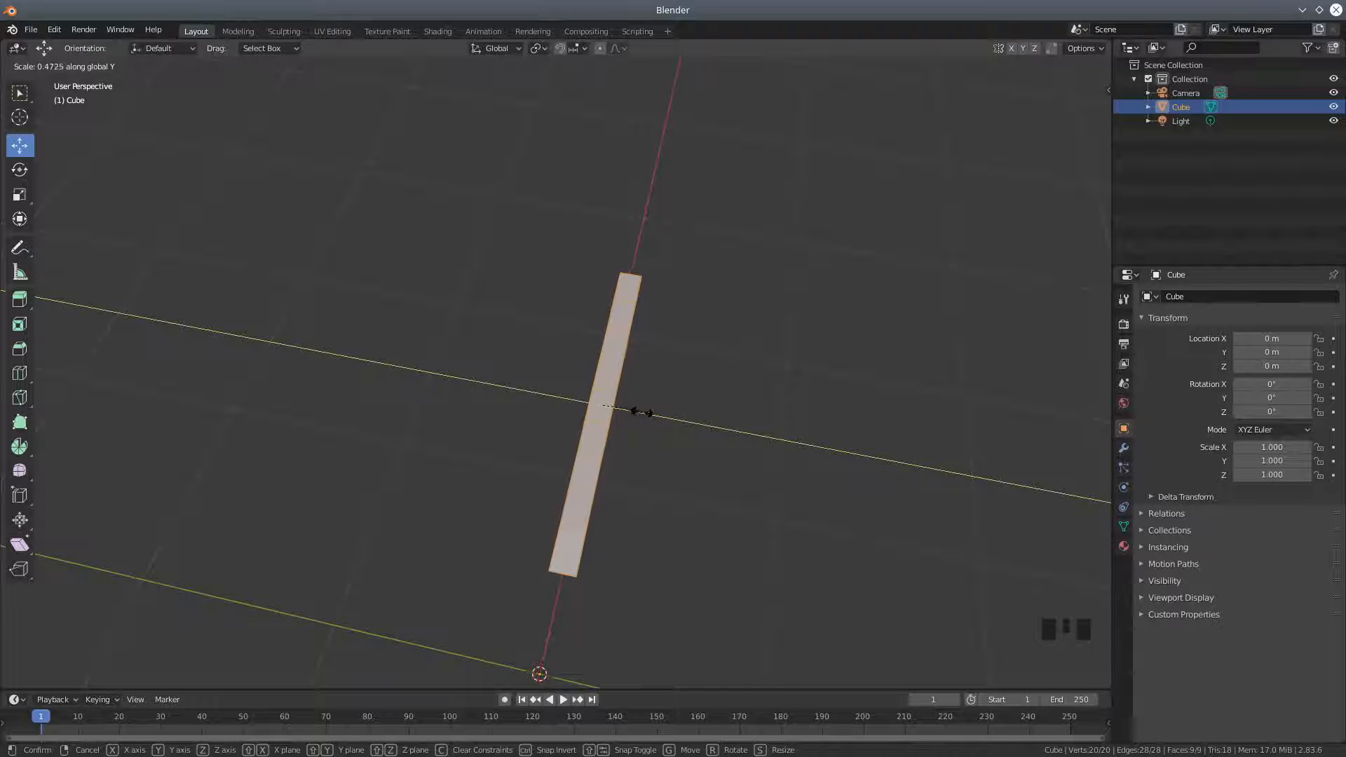
left_click(634, 411)
Select the two opposite long edges of the strip's middle segment.
middle_click_drag(682, 442, 352, 166)
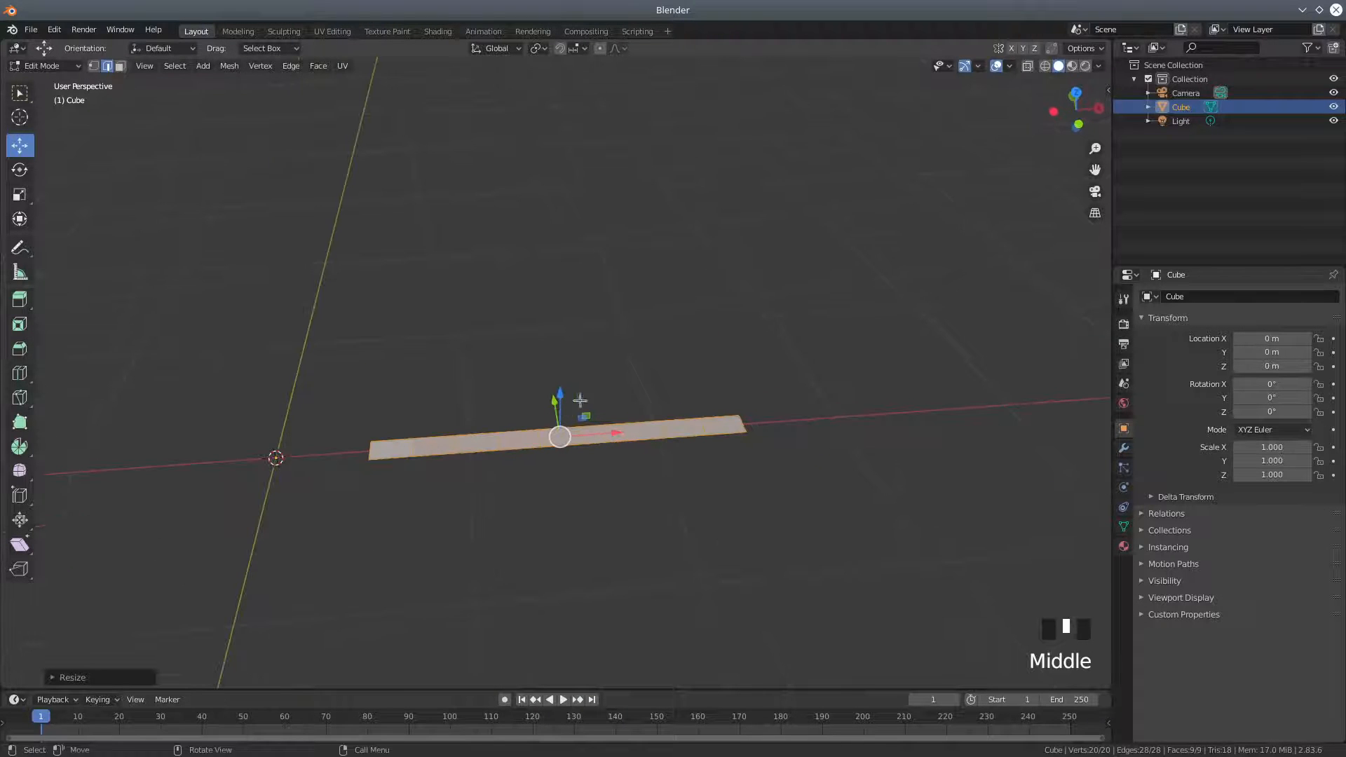
left_click(94, 66)
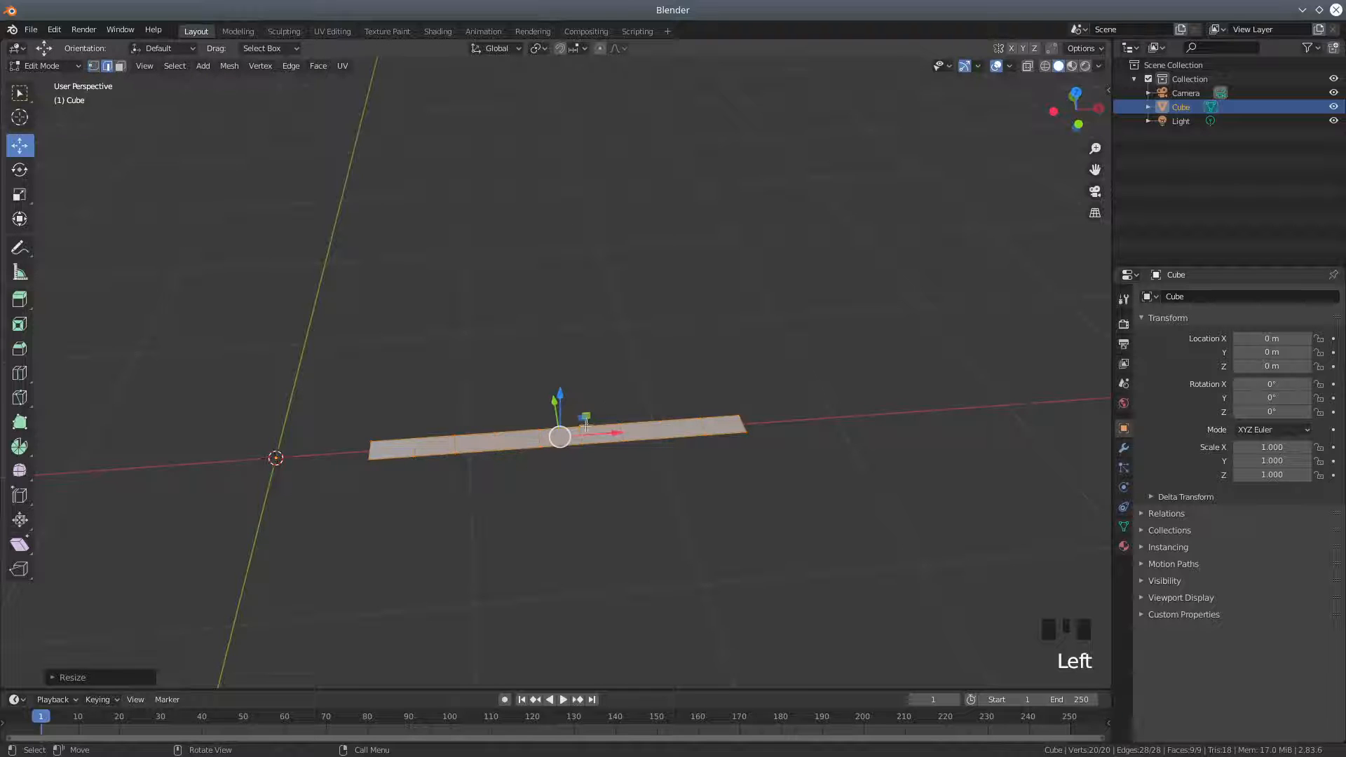
left_click(570, 448)
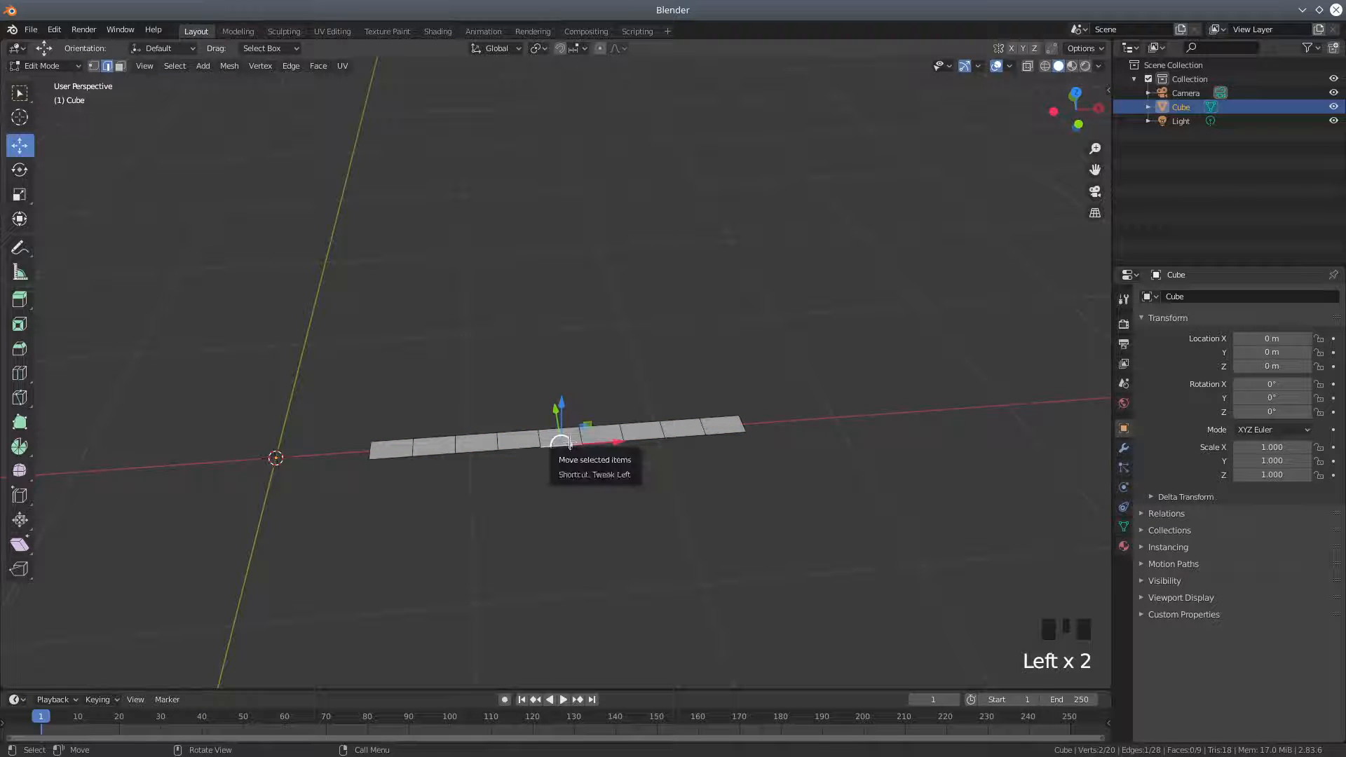
left_click(600, 442, "shift")
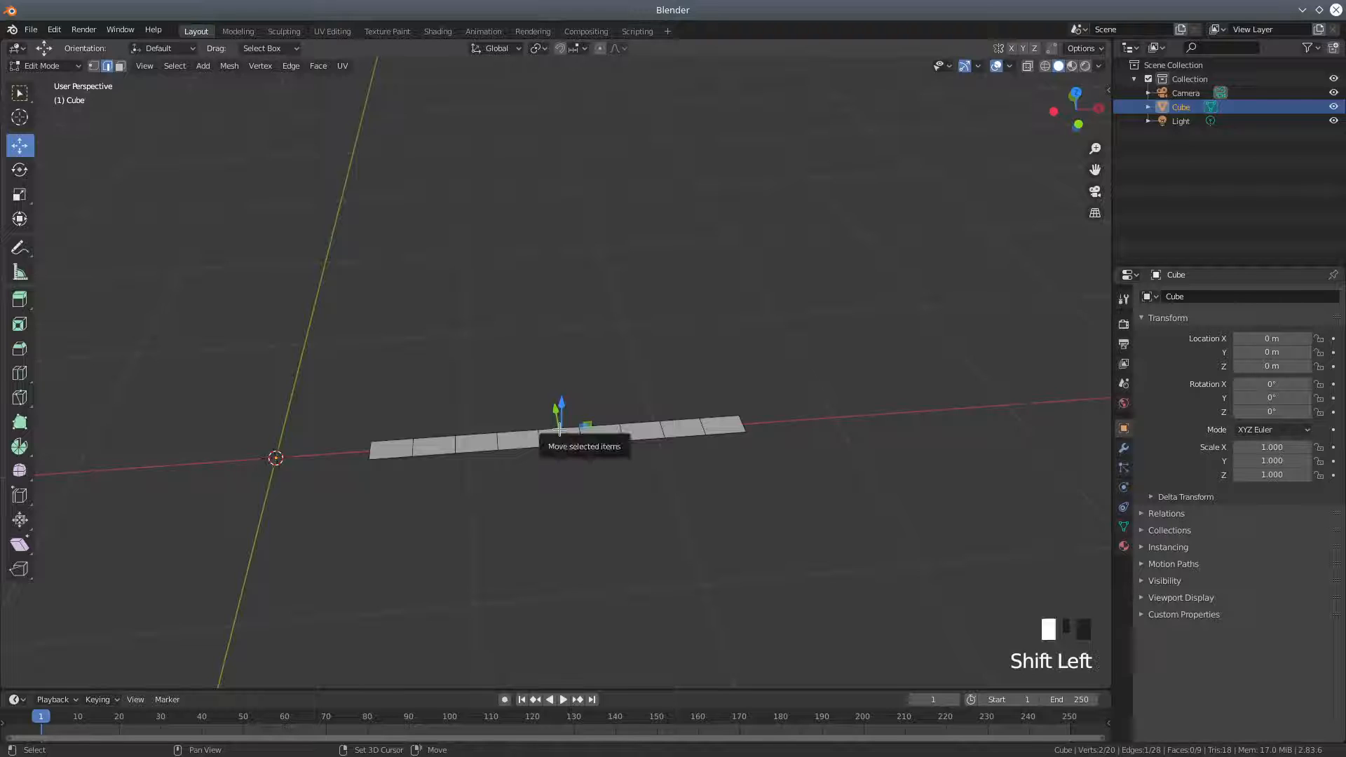
middle_click_drag(632, 494, 702, 492)
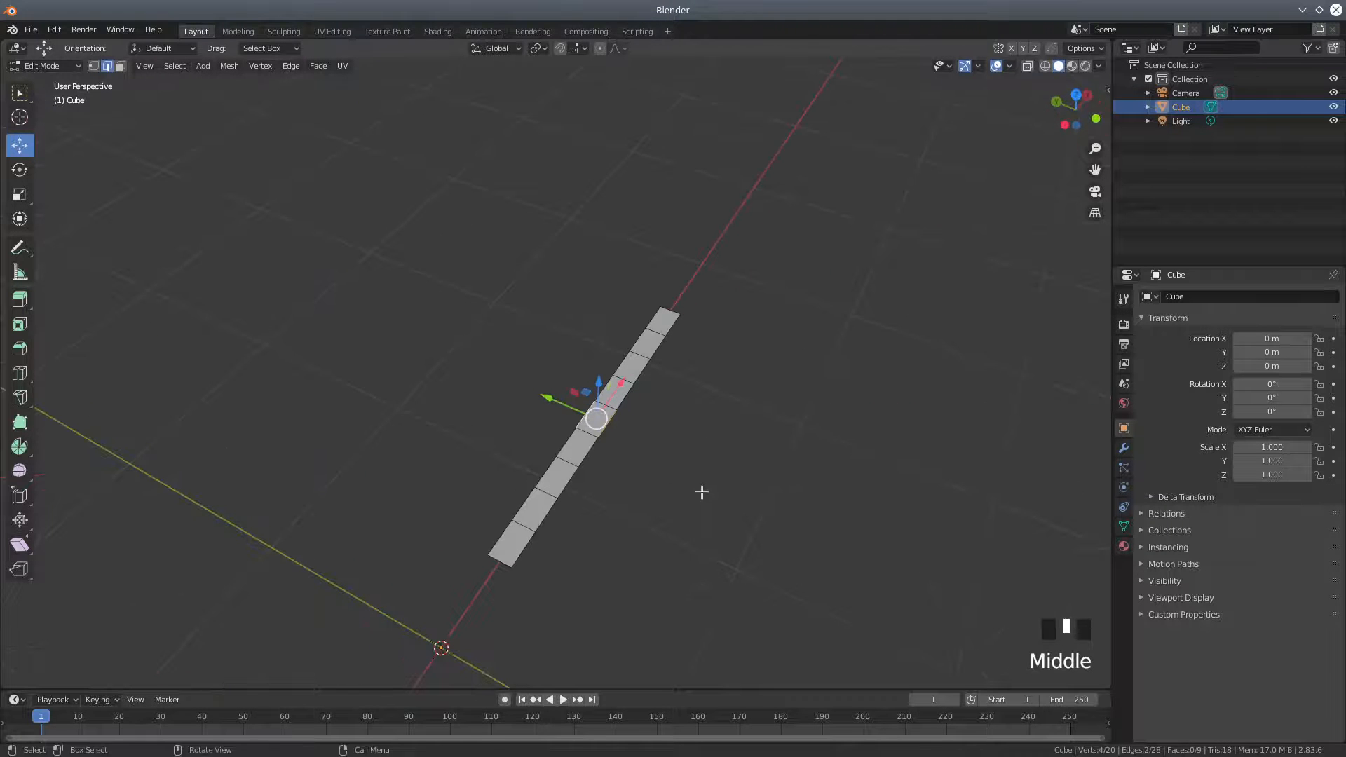
Enable proportional editing and set its falloff to Sphere.
left_click(599, 49)
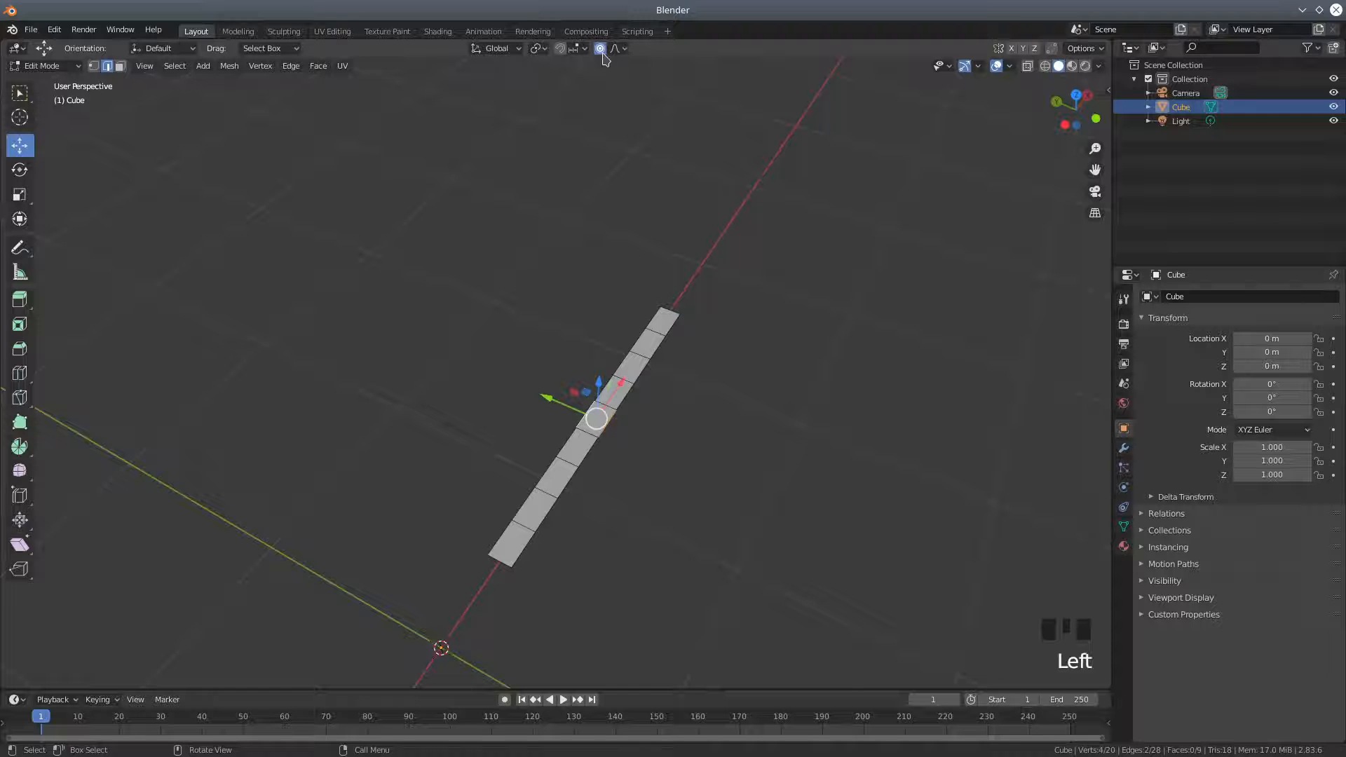
left_click(616, 49)
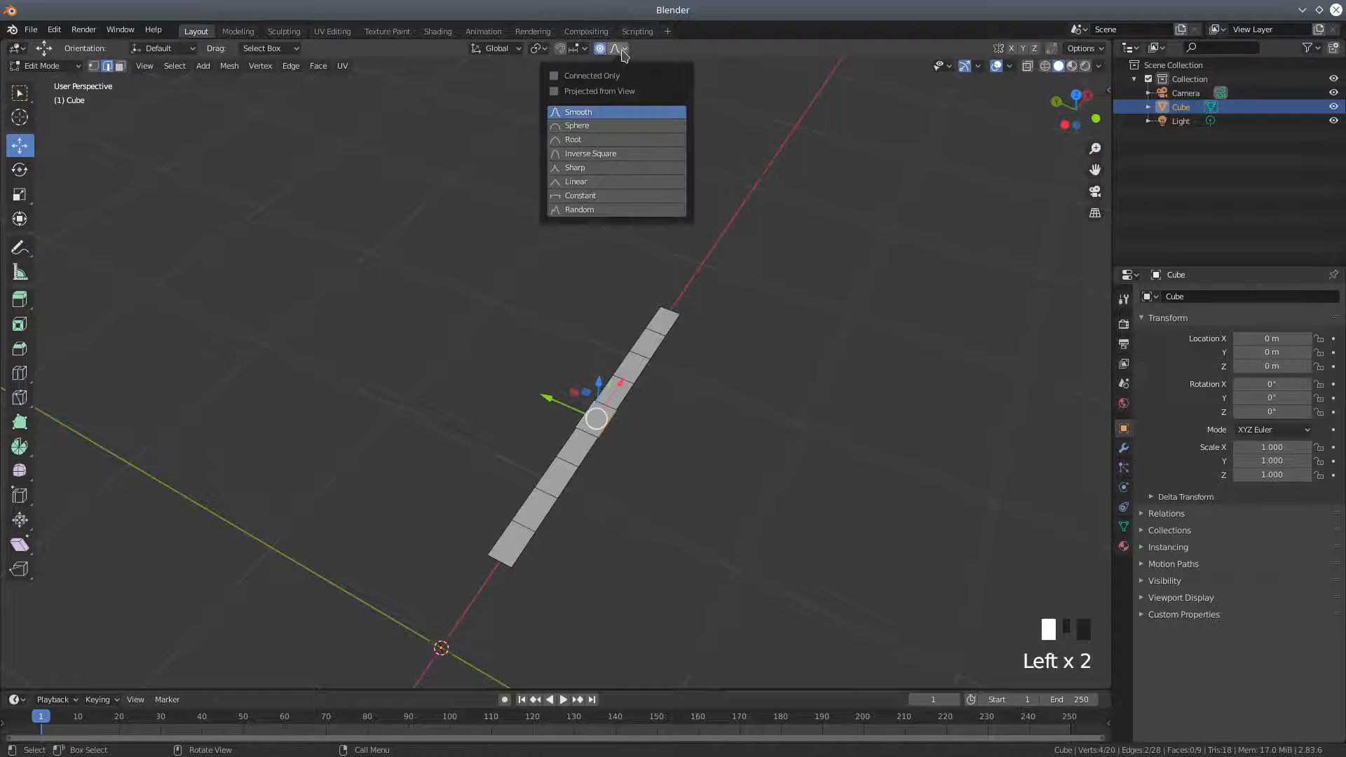
left_click(594, 130)
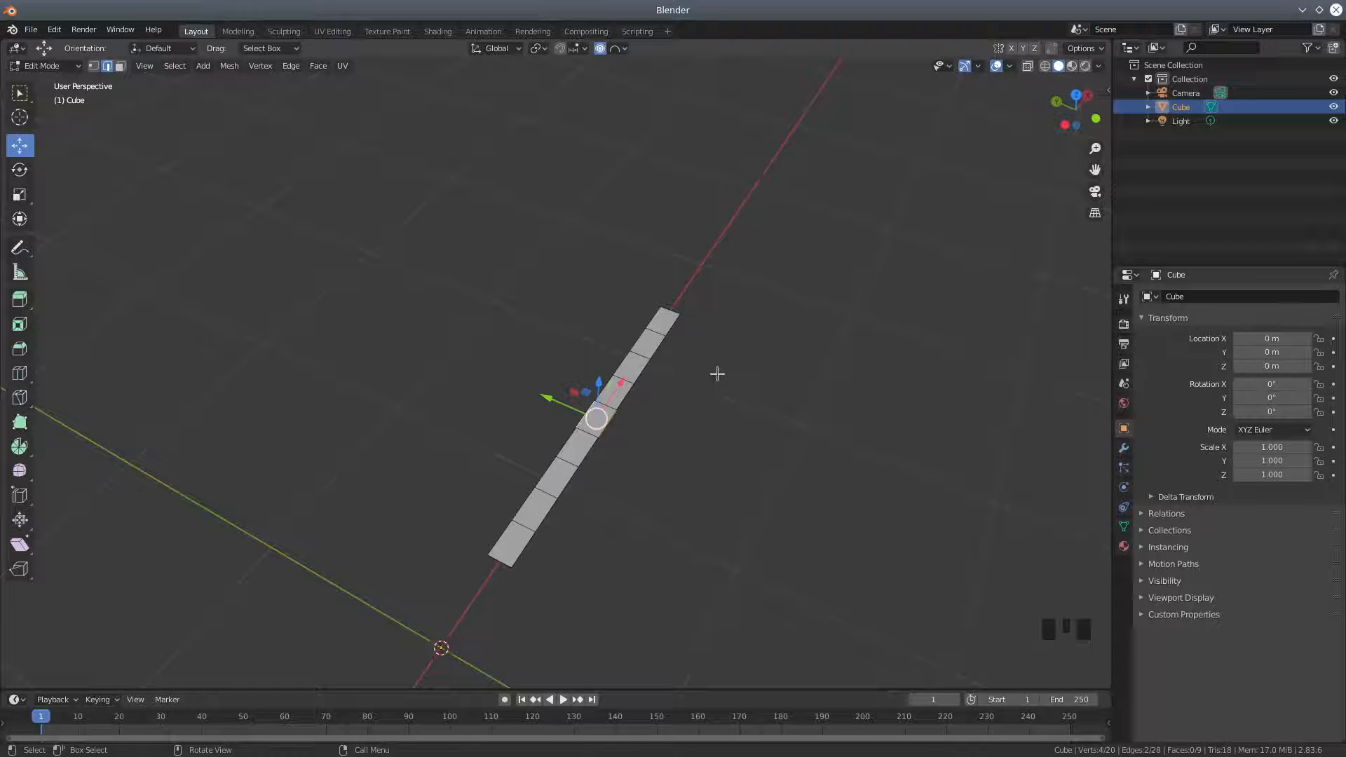
Try Active Element as the transform pivot point and return to Median Point.
left_click(540, 49)
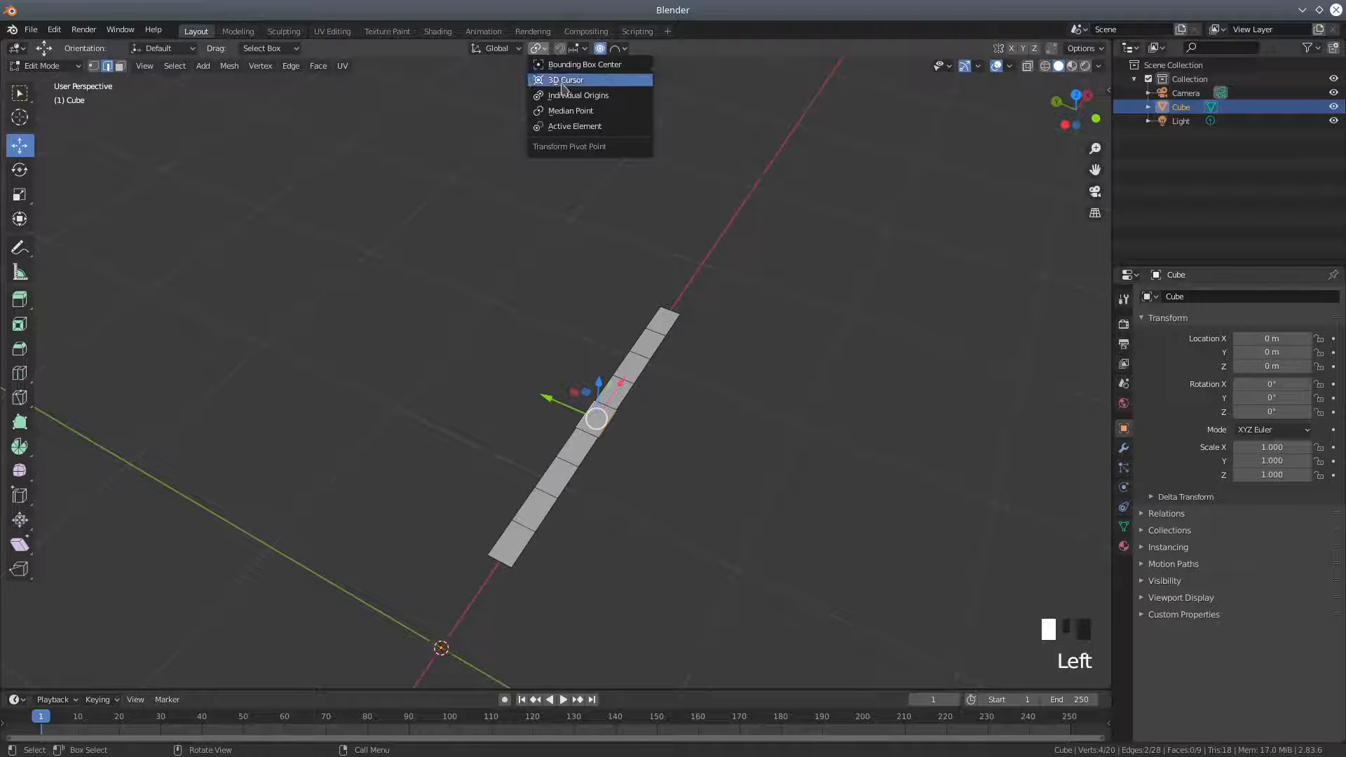
left_click(571, 127)
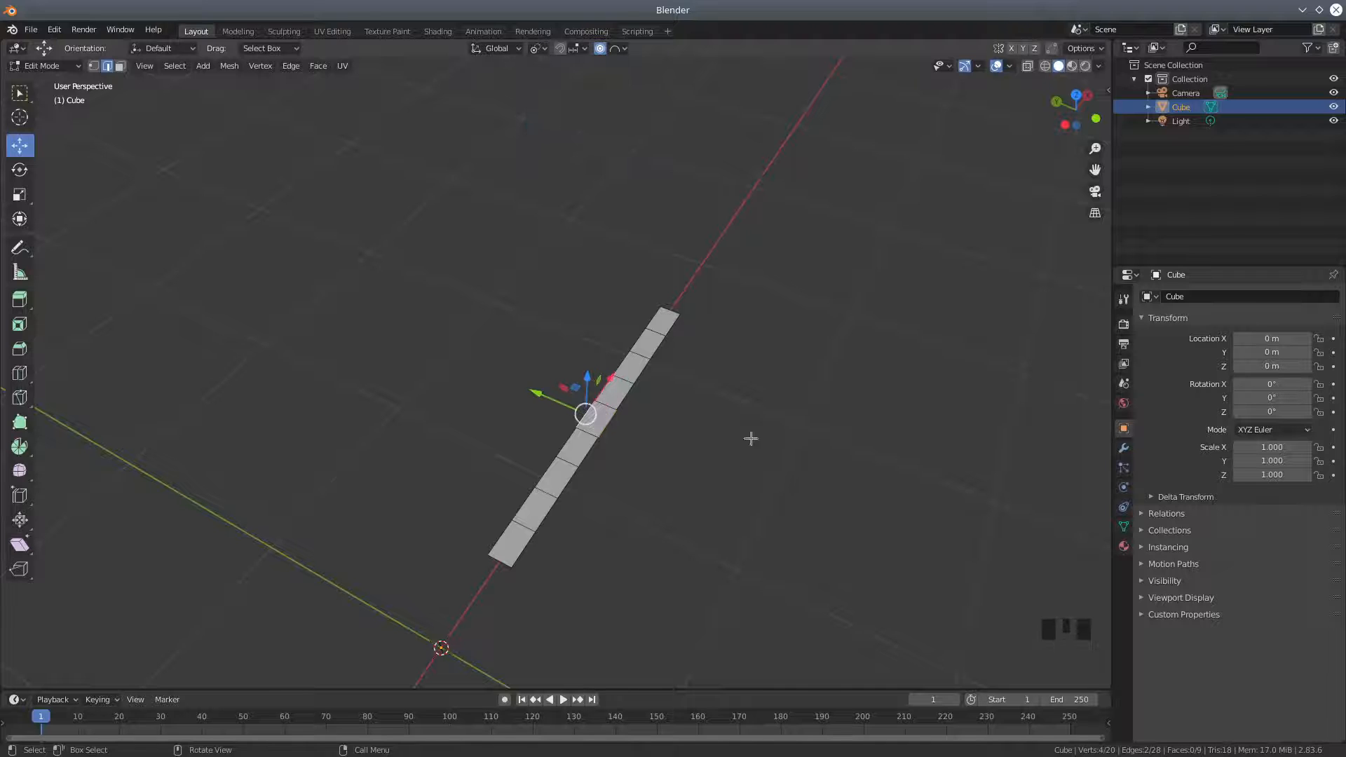
left_click(539, 49)
left_click(557, 113)
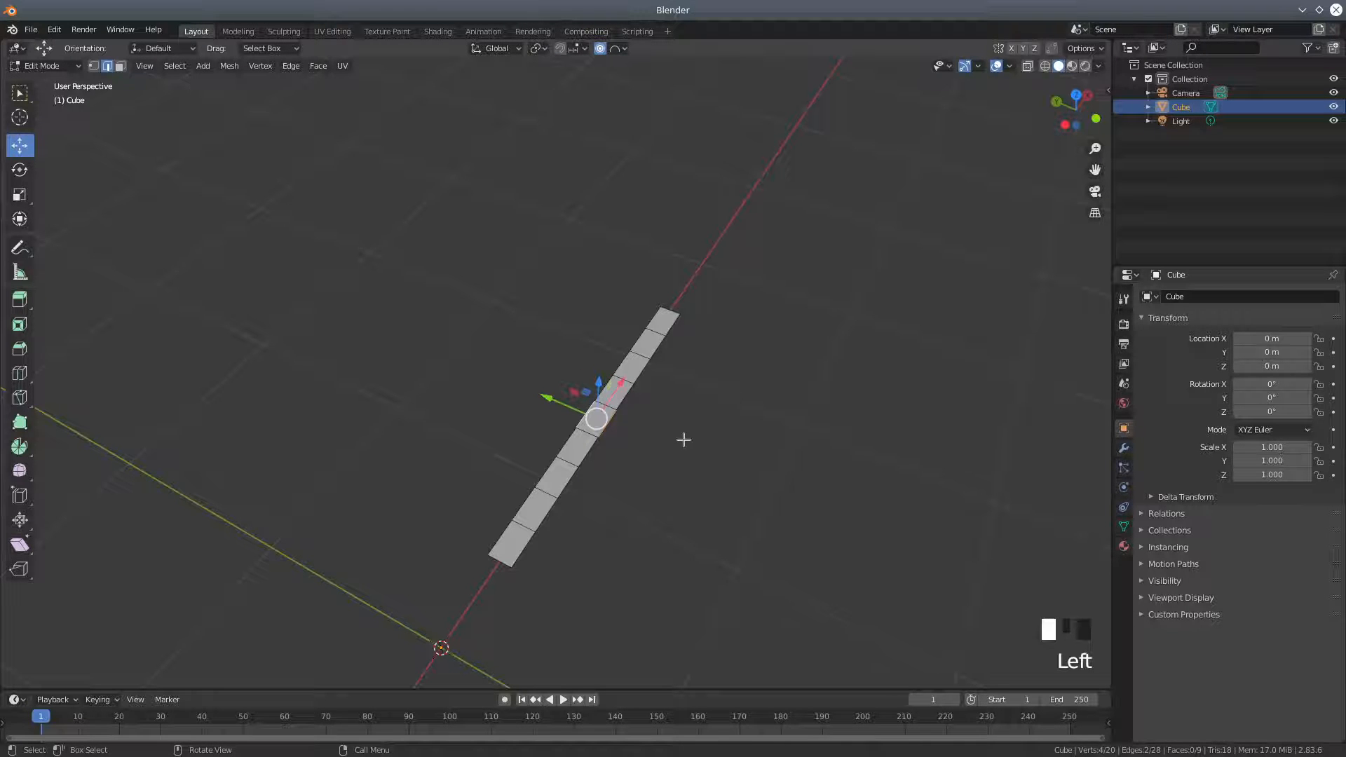
Reduce the proportional size to 0.75 and scale the two middle edges outward along Y so the strip tapers towards its ends.
key("g")
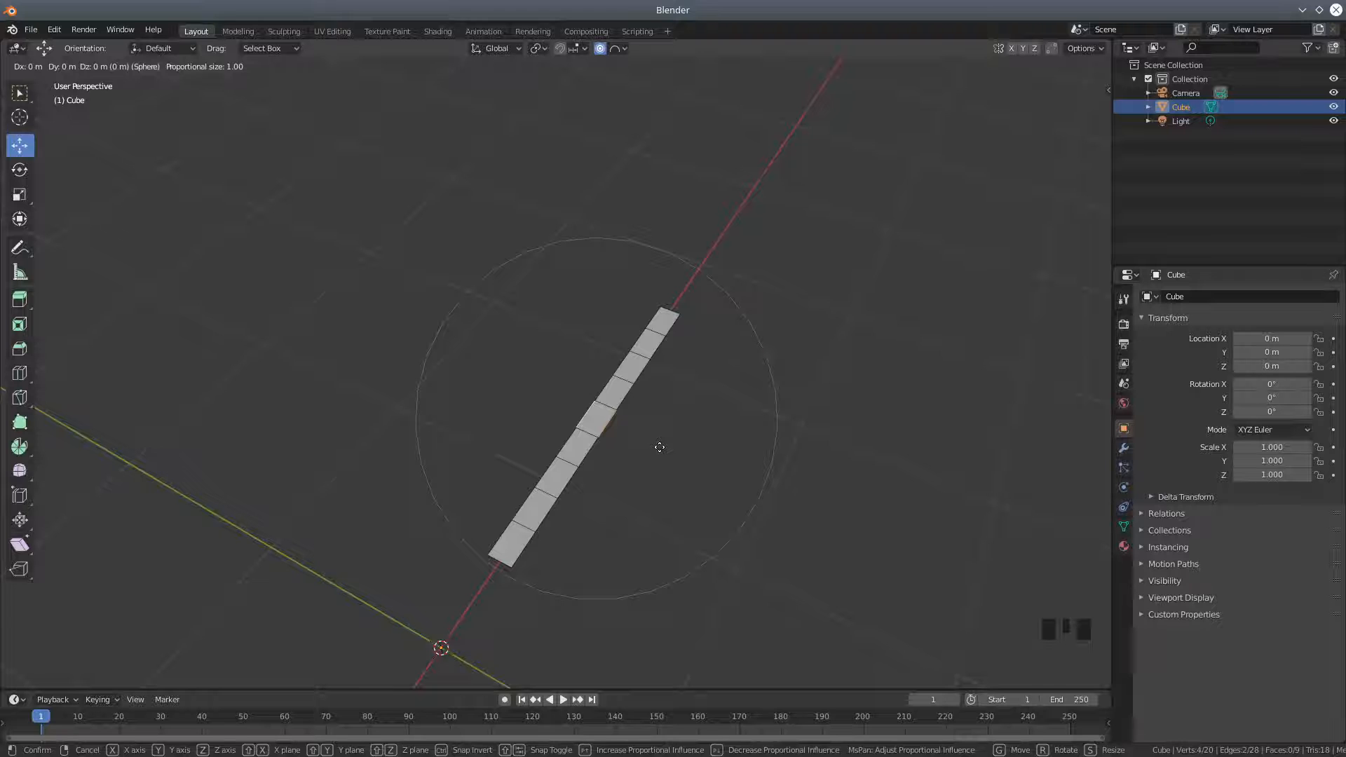
scroll(659, 446, "up", 3)
right_click(659, 447)
middle_click_drag(749, 464, 586, 460)
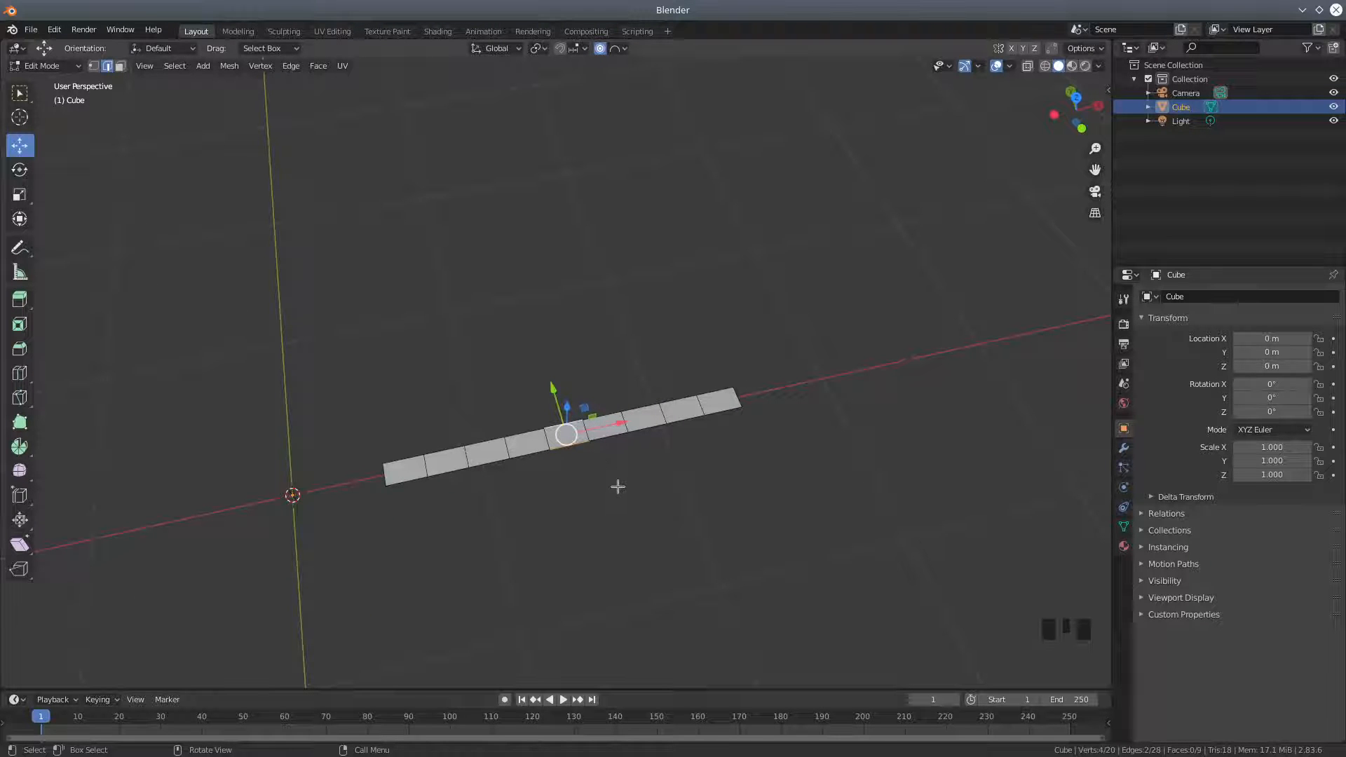
key("g")
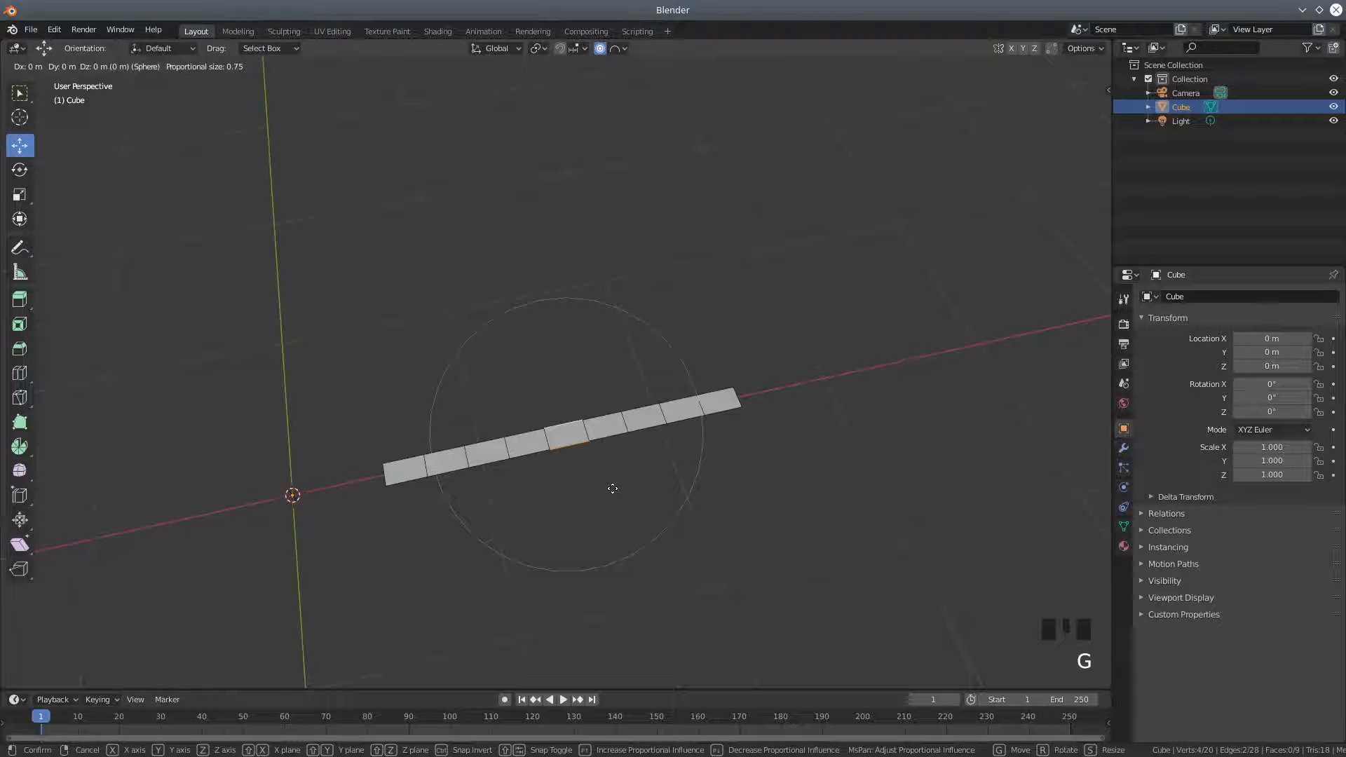
key("s")
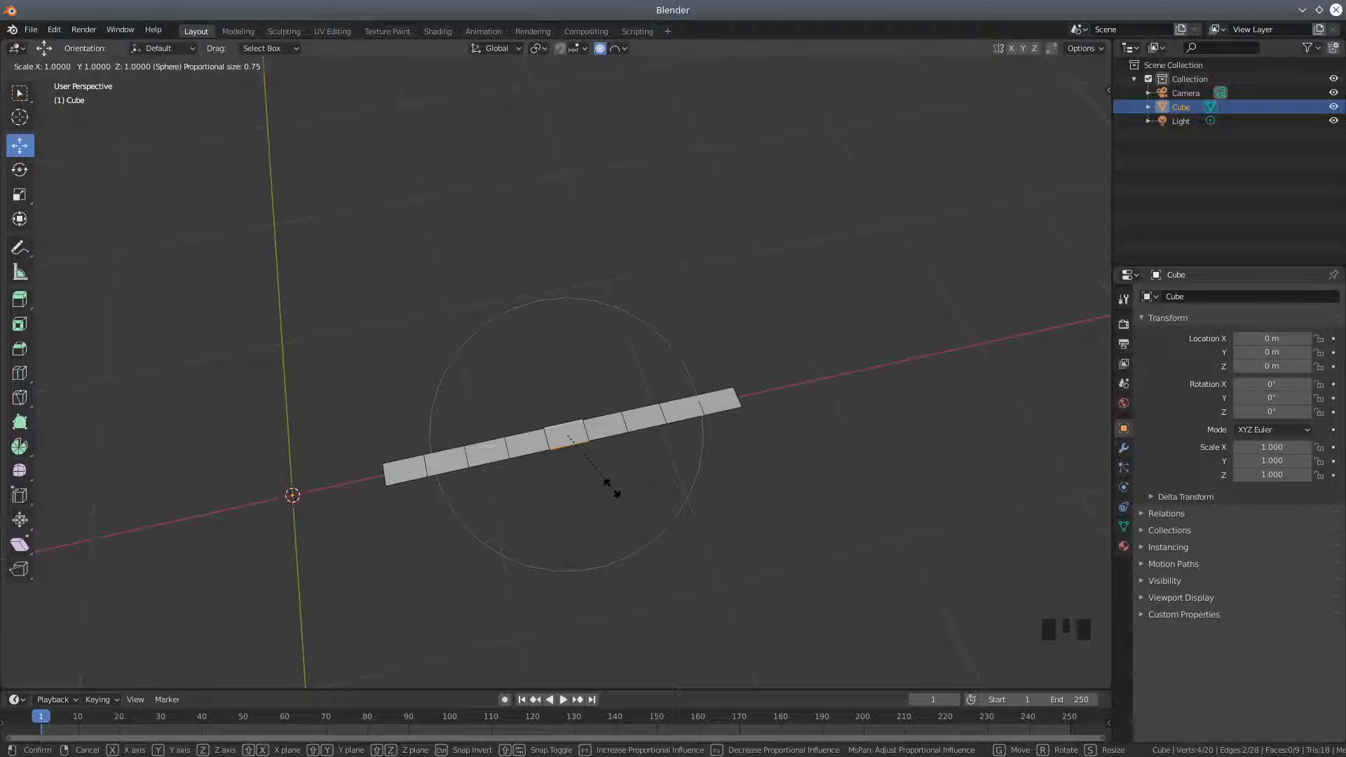
key("y")
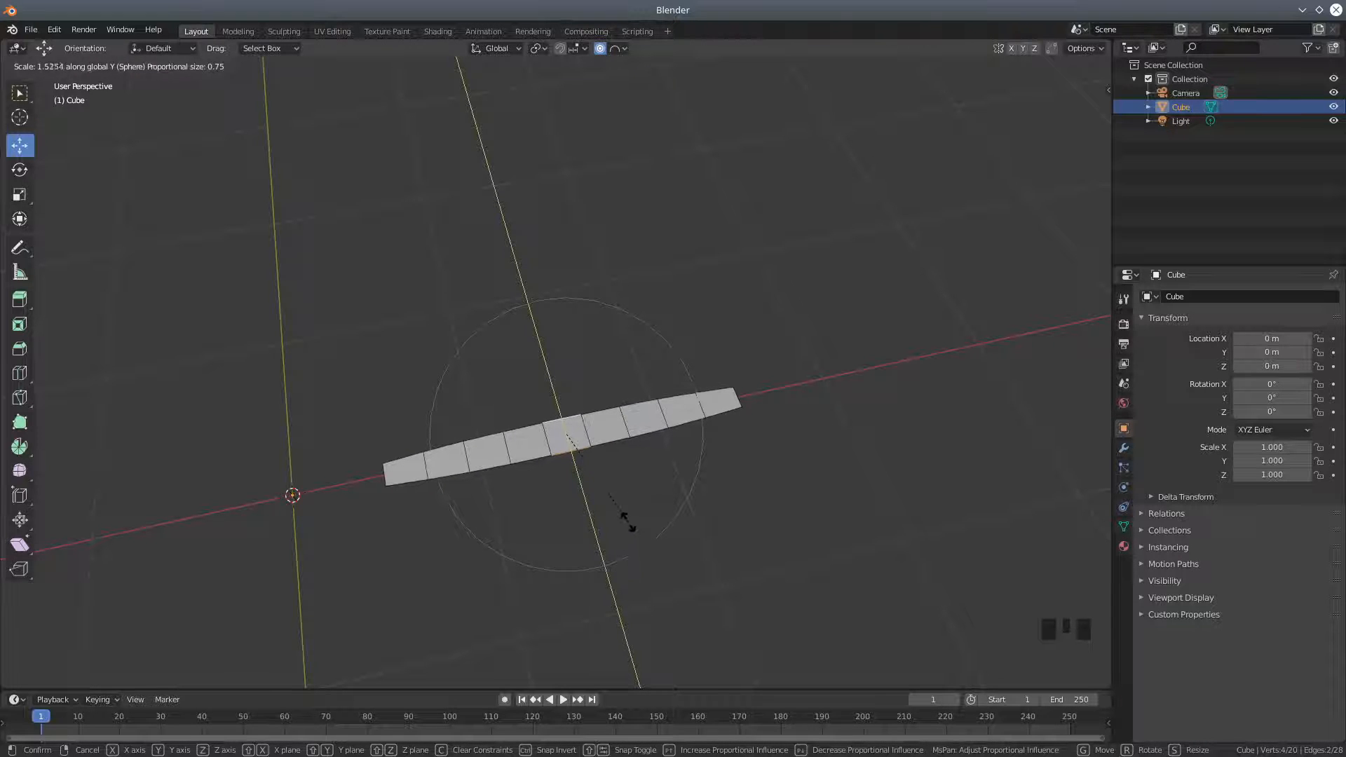
left_click(631, 537)
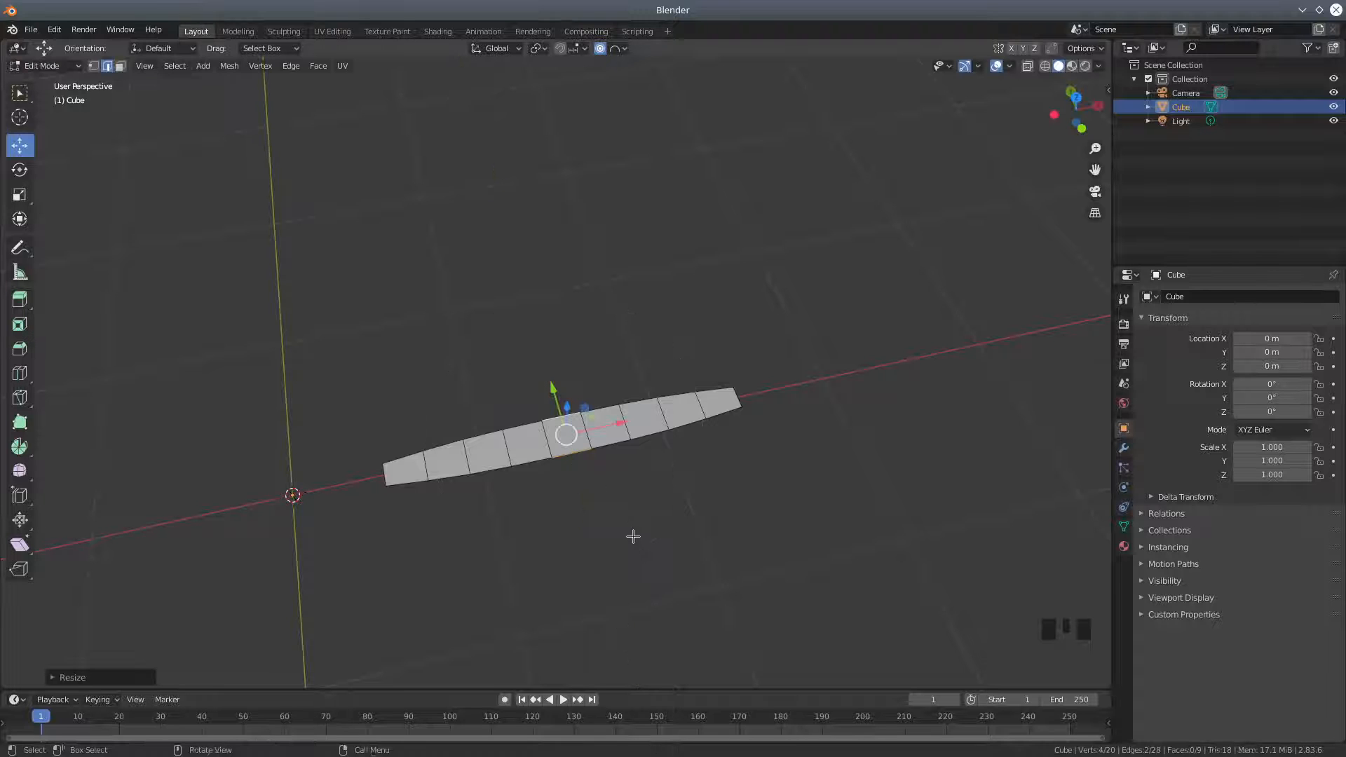
Turn off proportional editing and add one centred loop cut running lengthwise through the tapered strip.
middle_click_drag(469, 498, 597, 491)
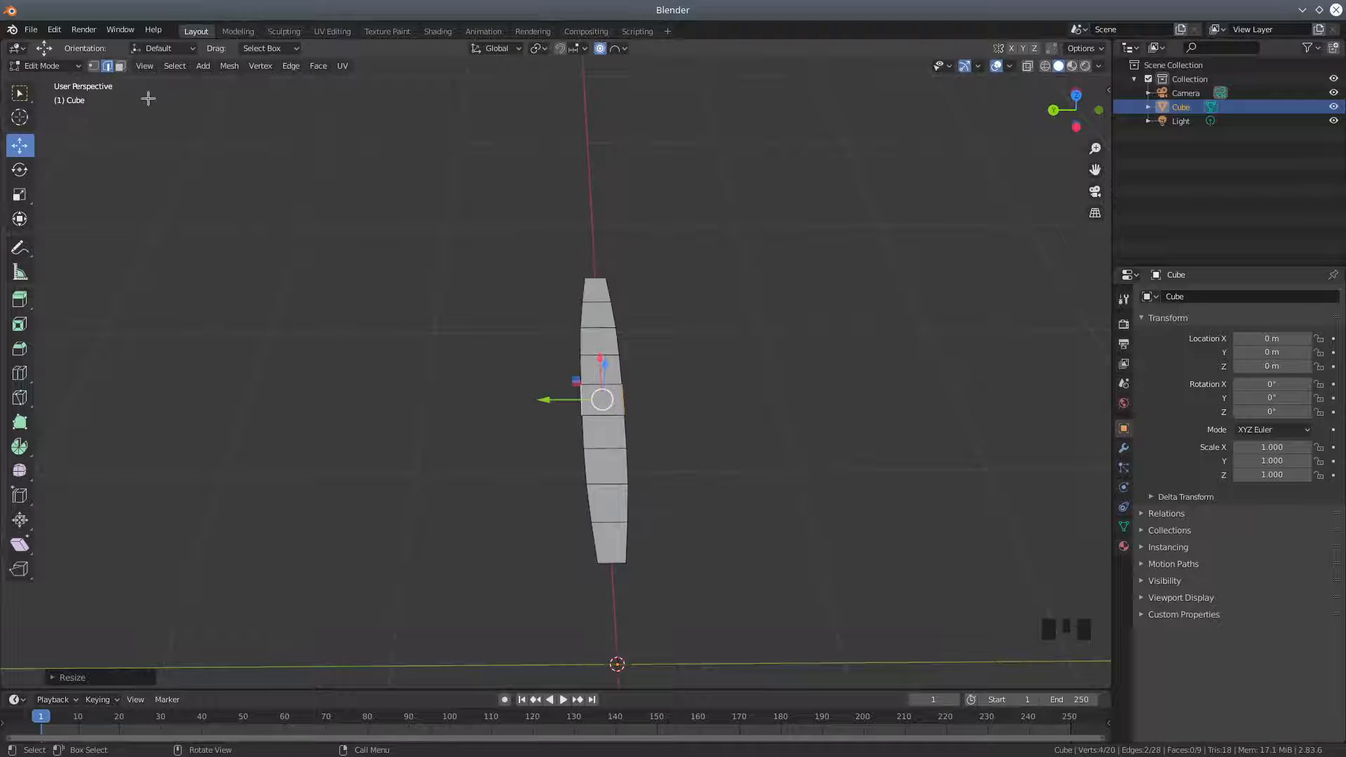
left_click(600, 48)
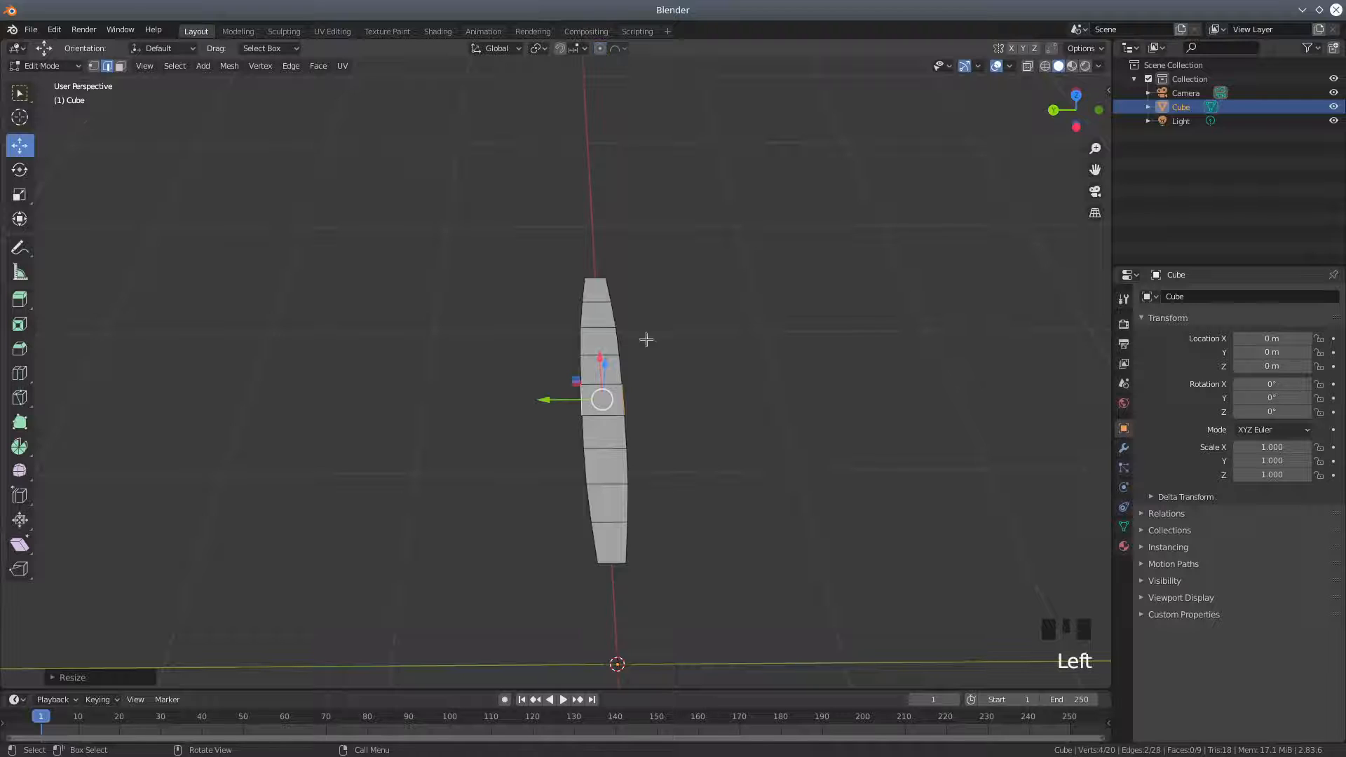
double_click(613, 563)
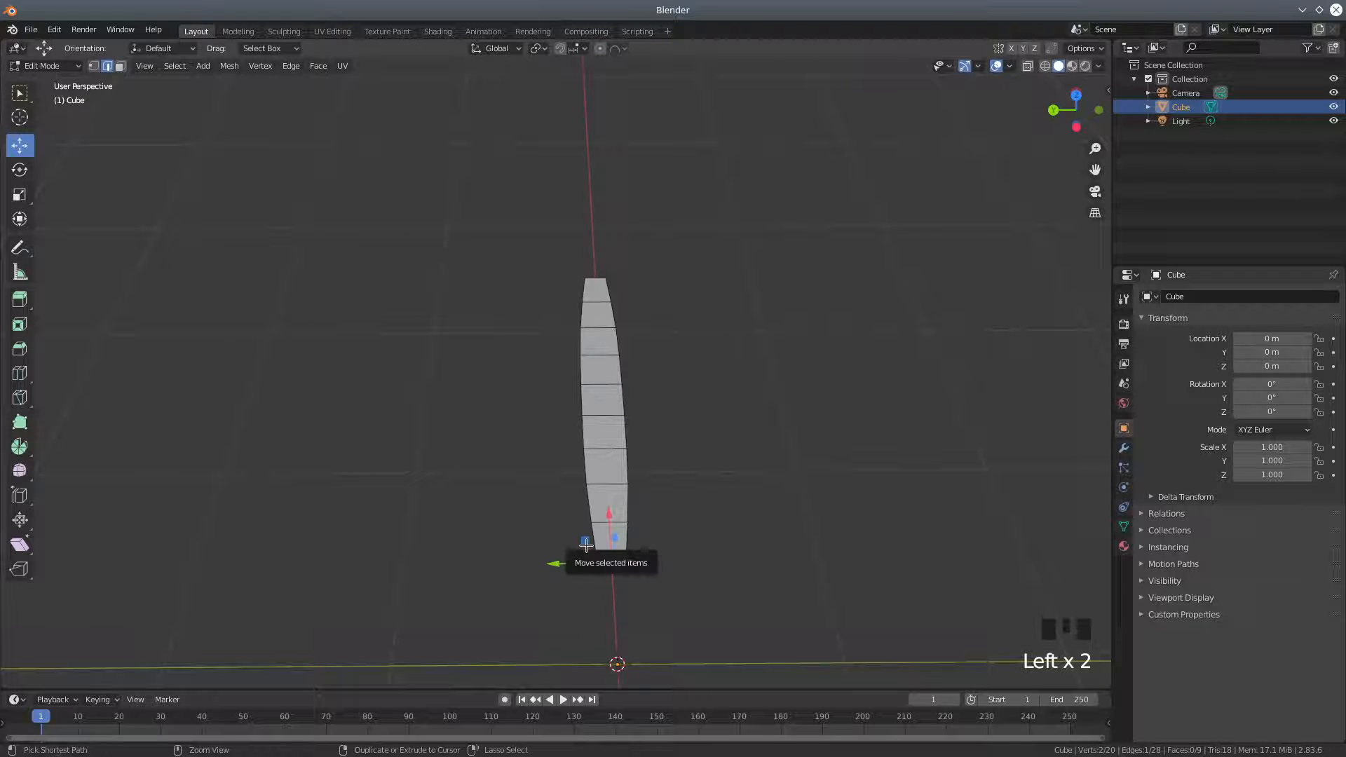
key("ctrl+r")
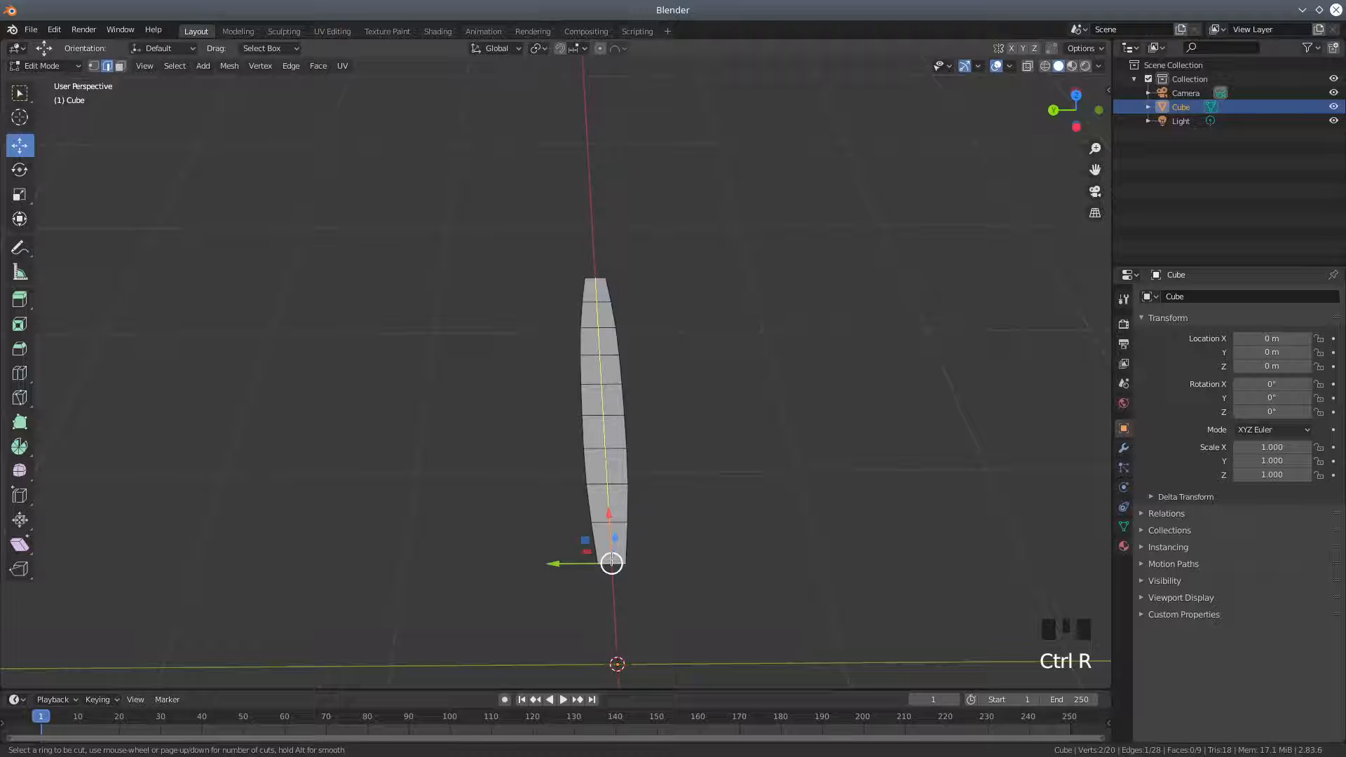
left_click(612, 563)
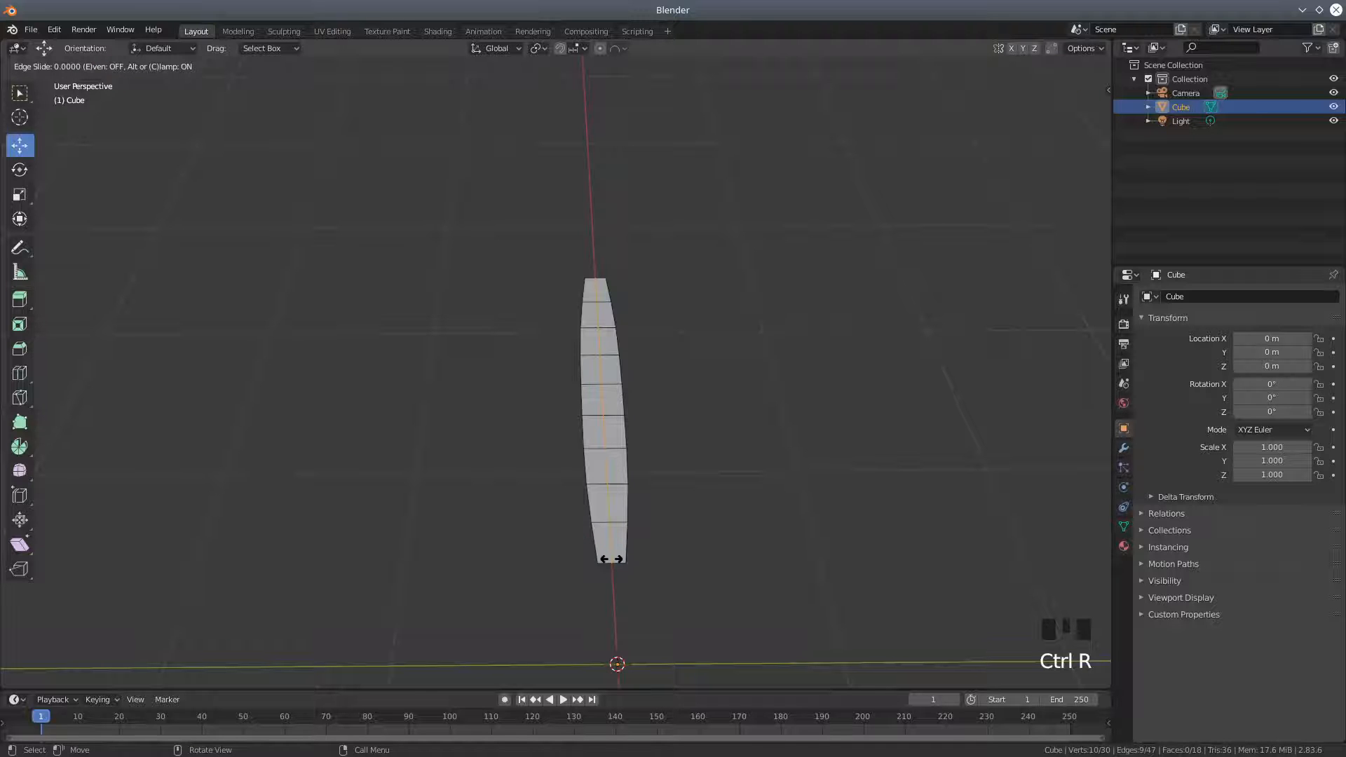
left_click(611, 559)
Select the whole mesh and move it slightly along X towards the world origin.
middle_click_drag(793, 499, 616, 479)
scroll(452, 475, "down", 2)
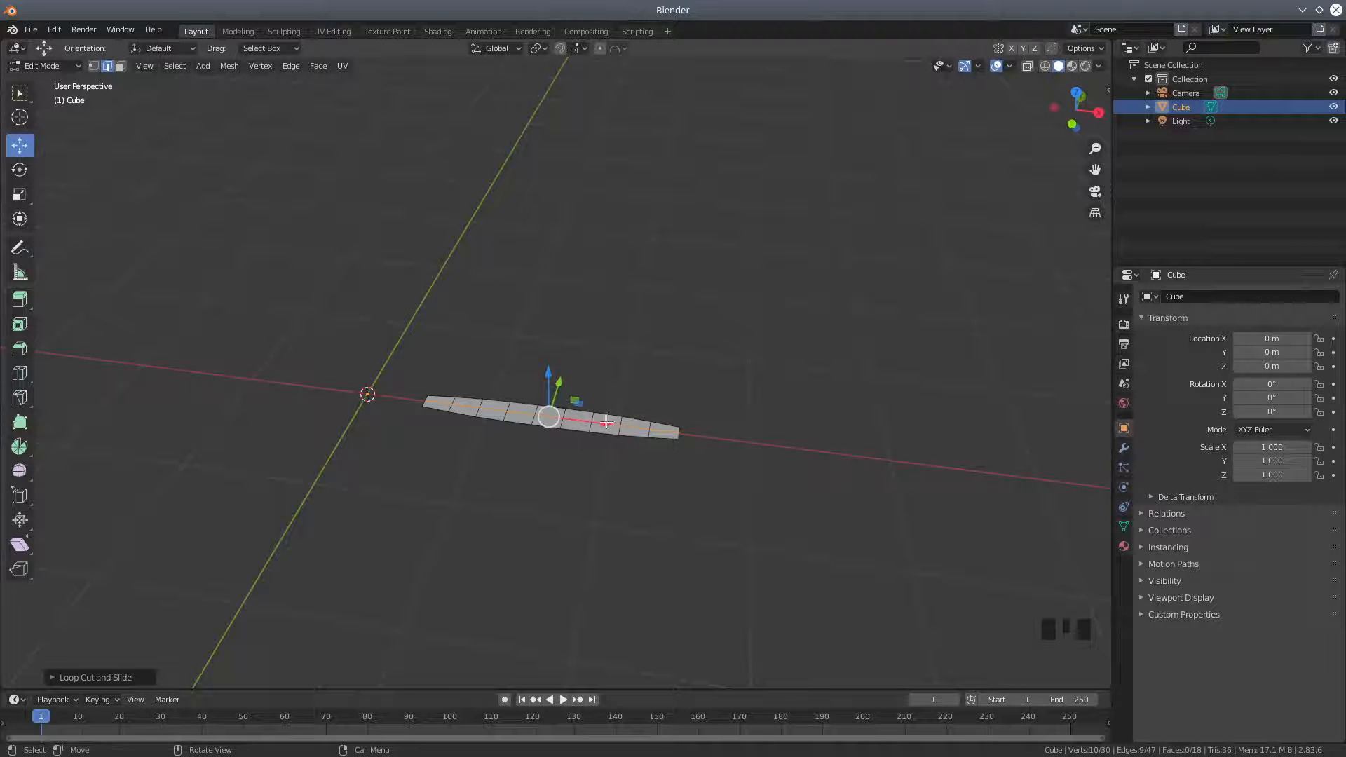
key("a")
left_click_drag(606, 421, 577, 420)
middle_click_drag(567, 495, 450, 391)
Switch to Object Mode and display the object's transform values and dimensions in the viewport.
left_click(39, 66)
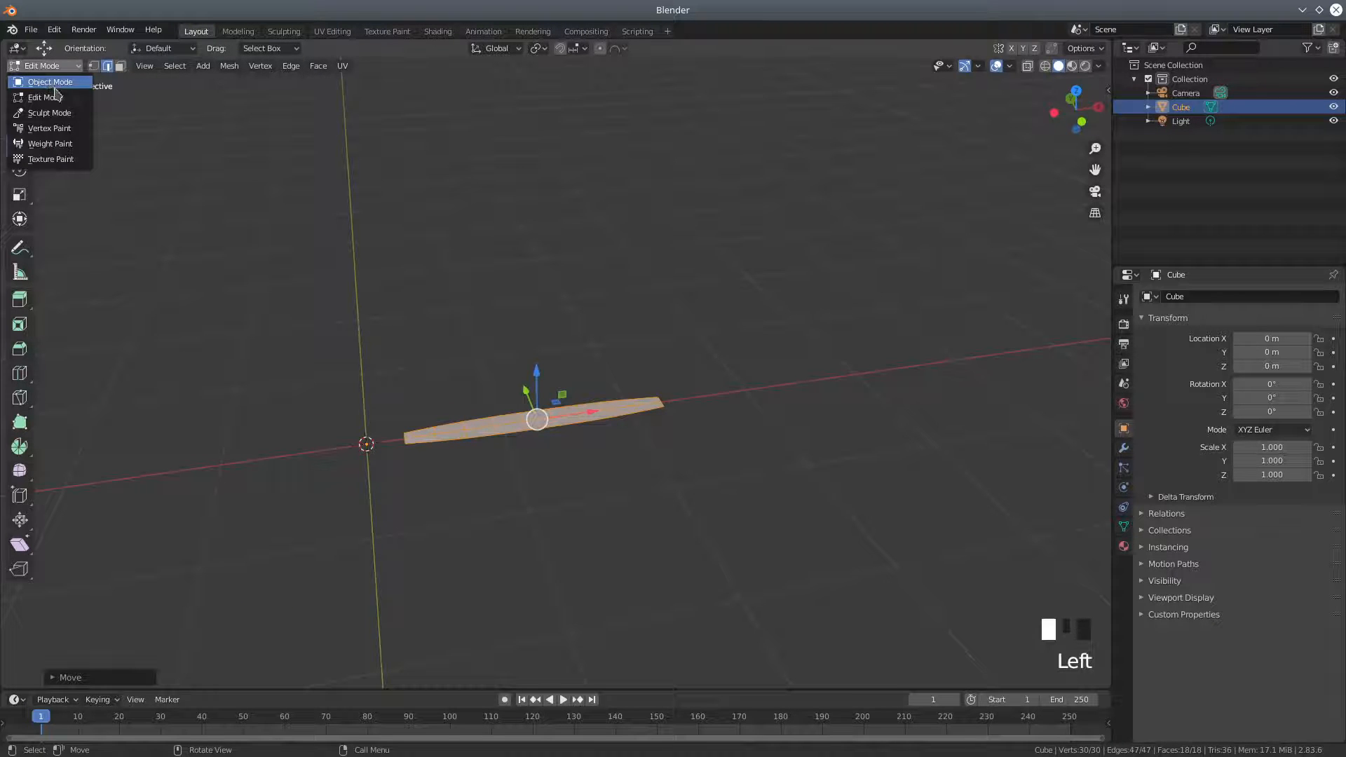
left_click(60, 82)
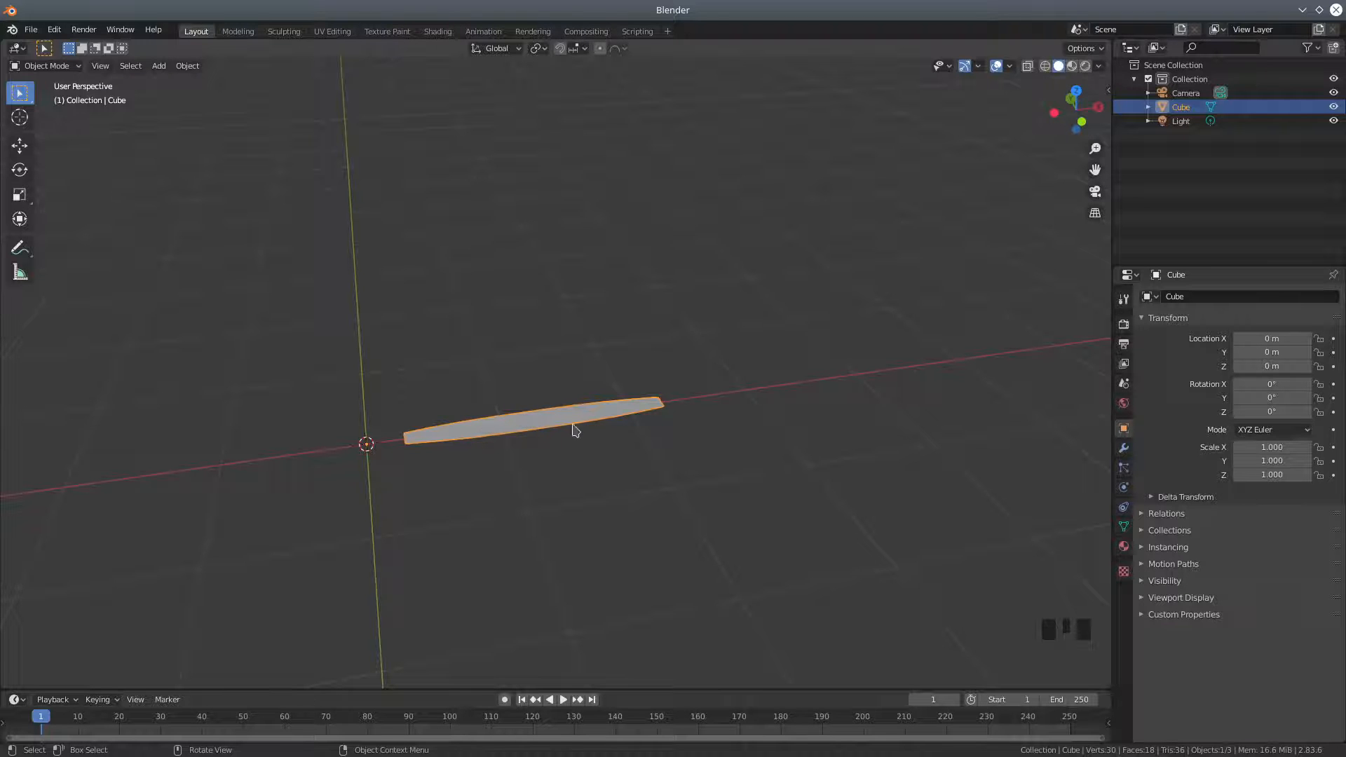
left_click(1105, 86)
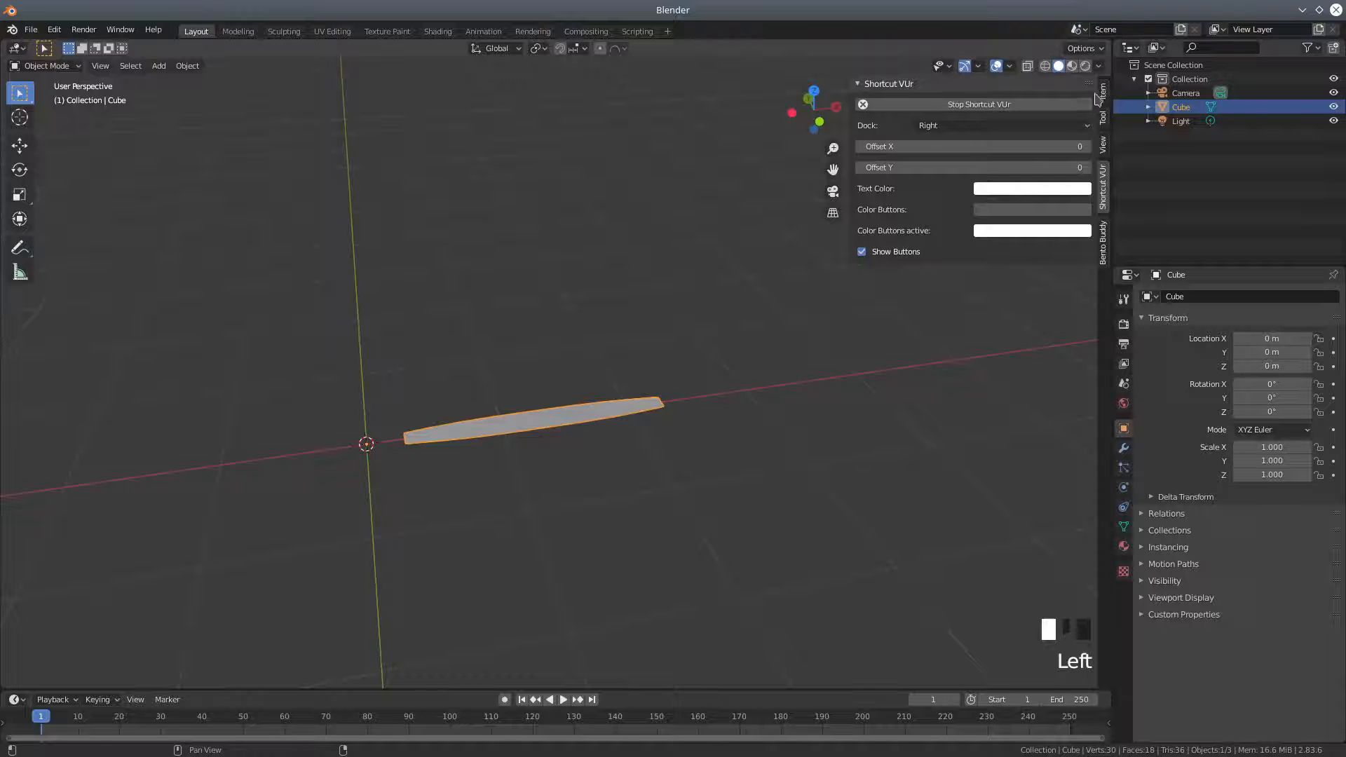
left_click(1103, 91)
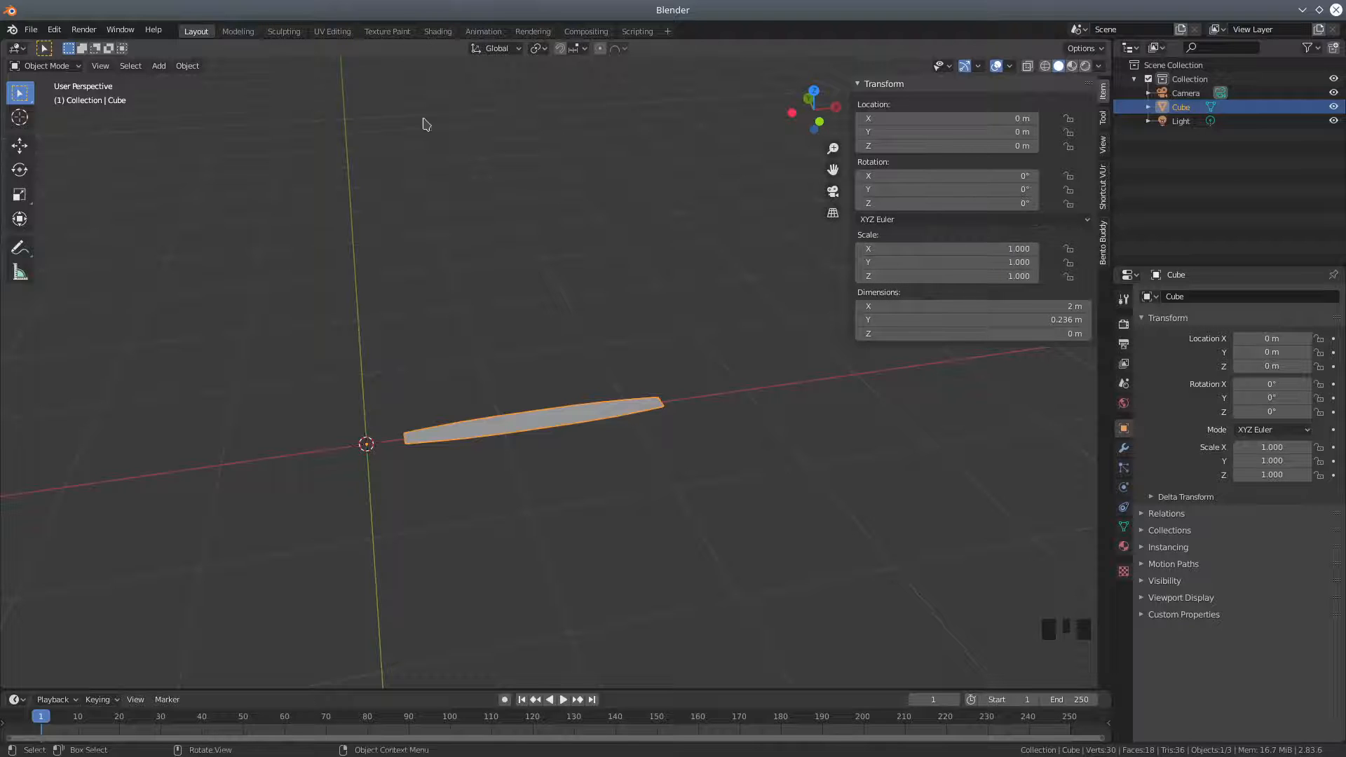
Apply all transforms to the tapered strip.
left_click(188, 66)
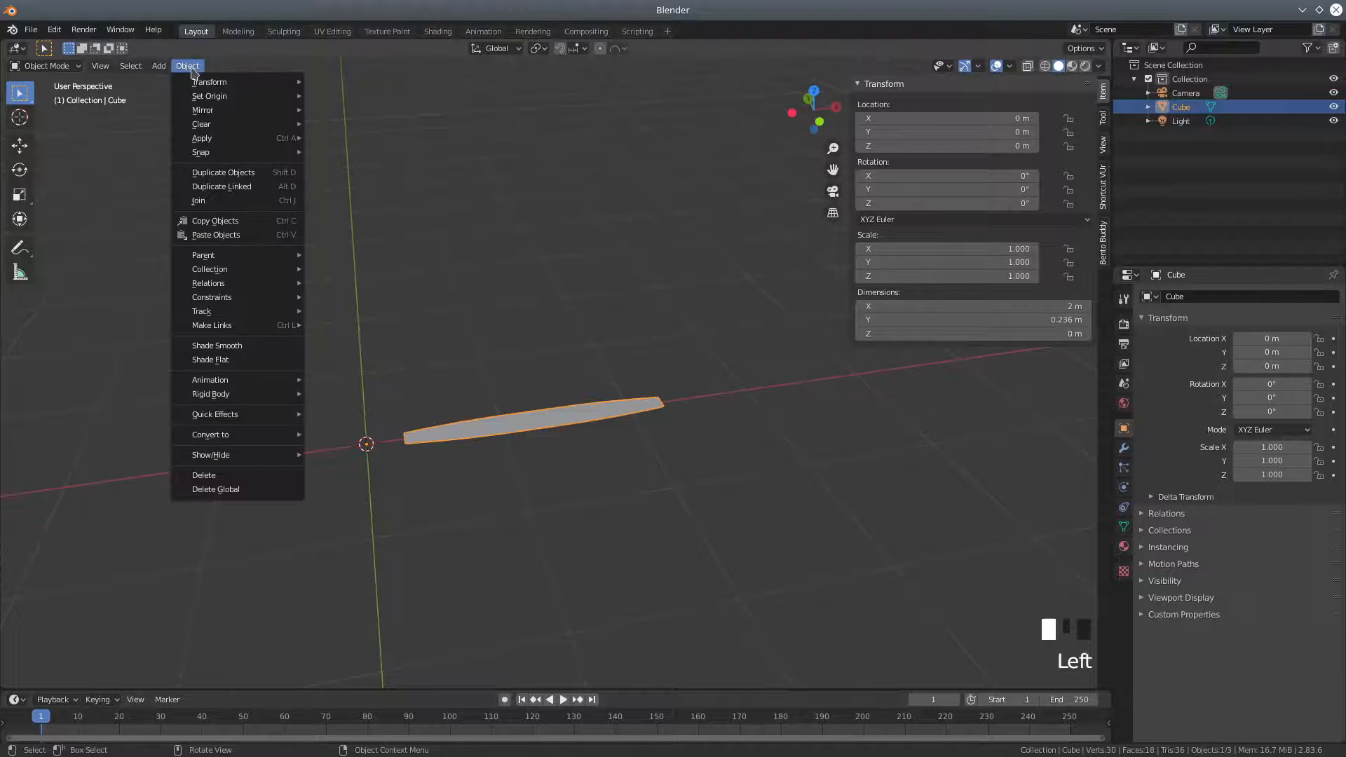
mouse_move(215, 99)
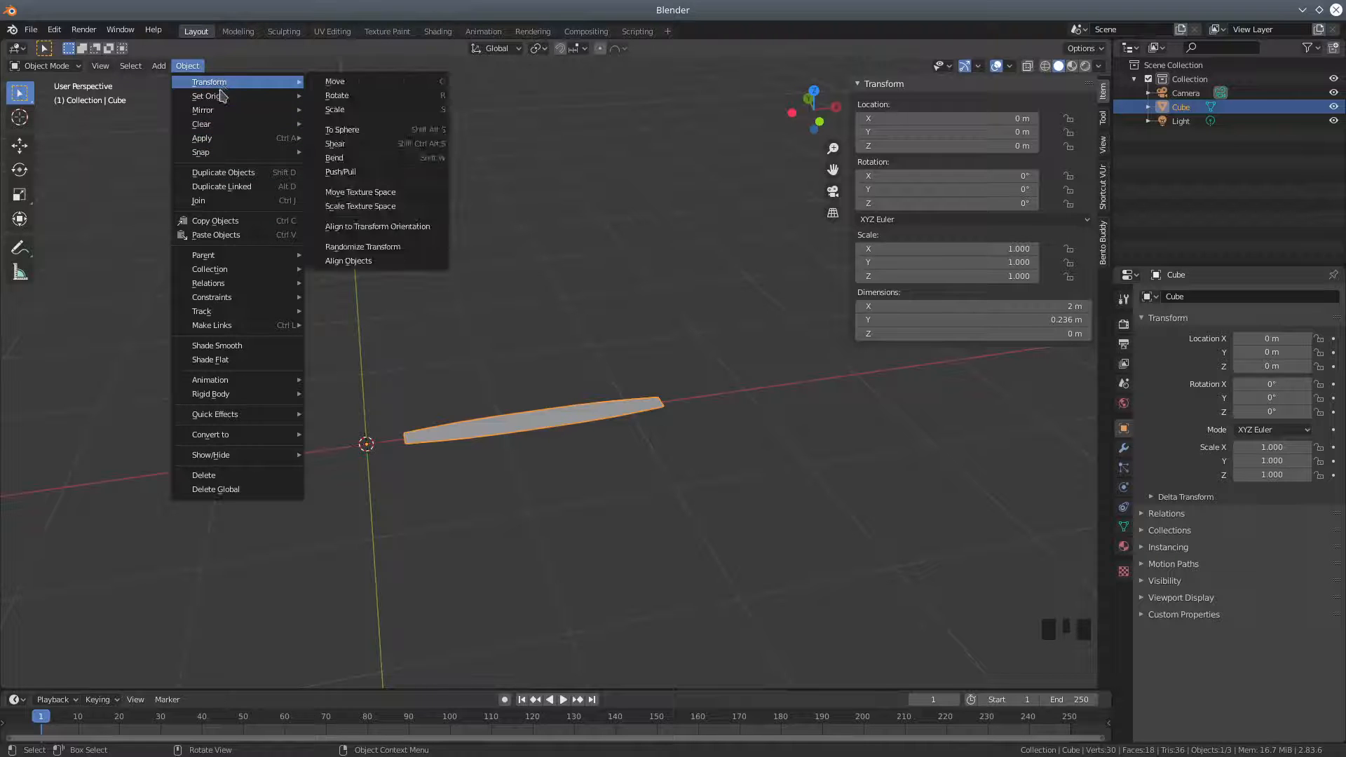
mouse_move(216, 145)
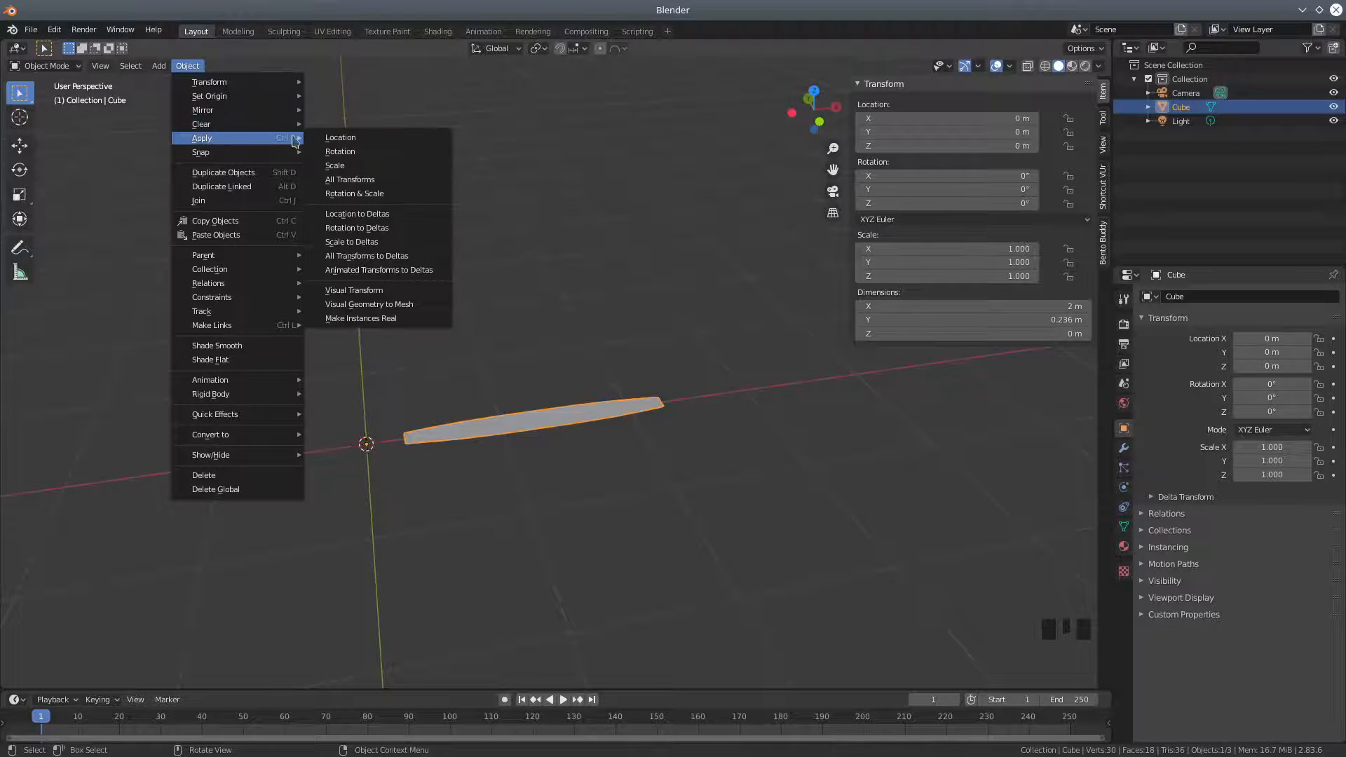
left_click(348, 182)
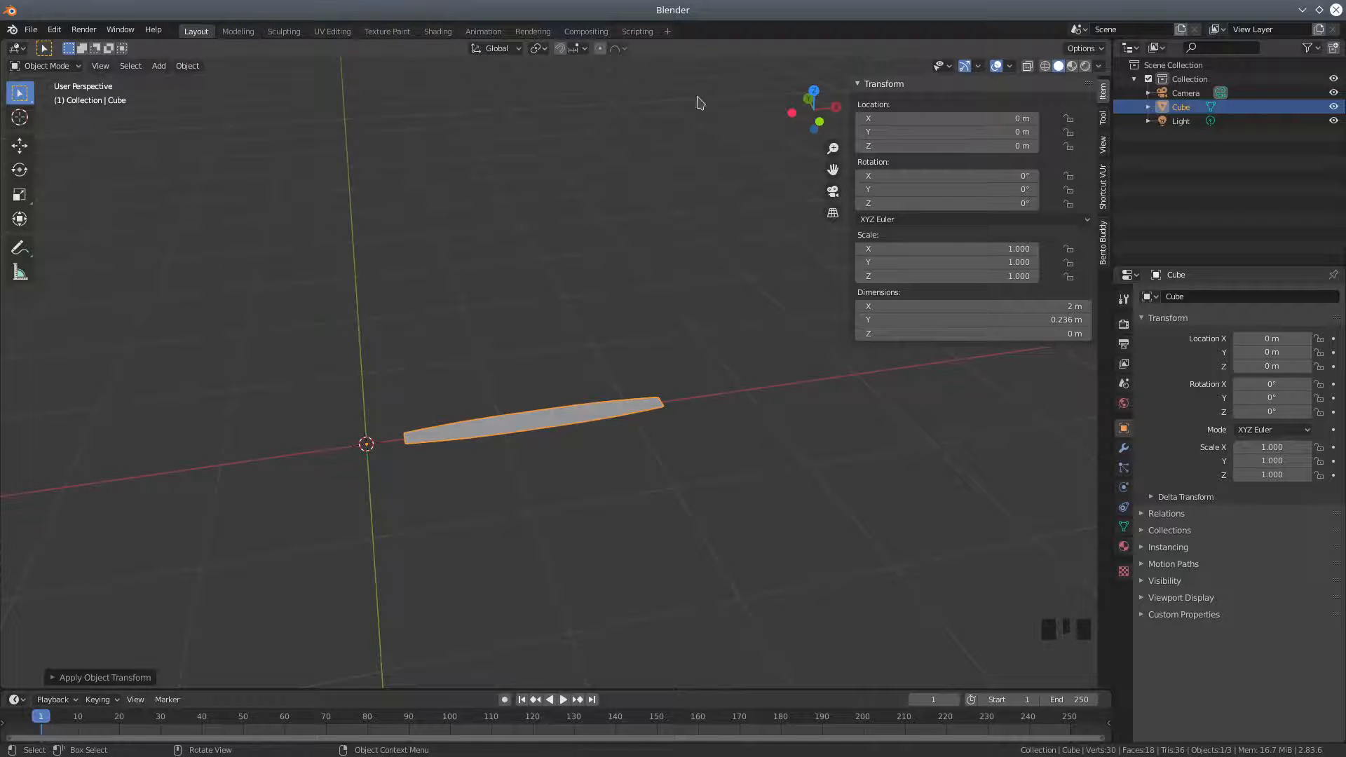
mouse_move(787, 347)
middle_mouse_down()
mouse_move(739, 339)
mouse_move(795, 353)
middle_mouse_up()
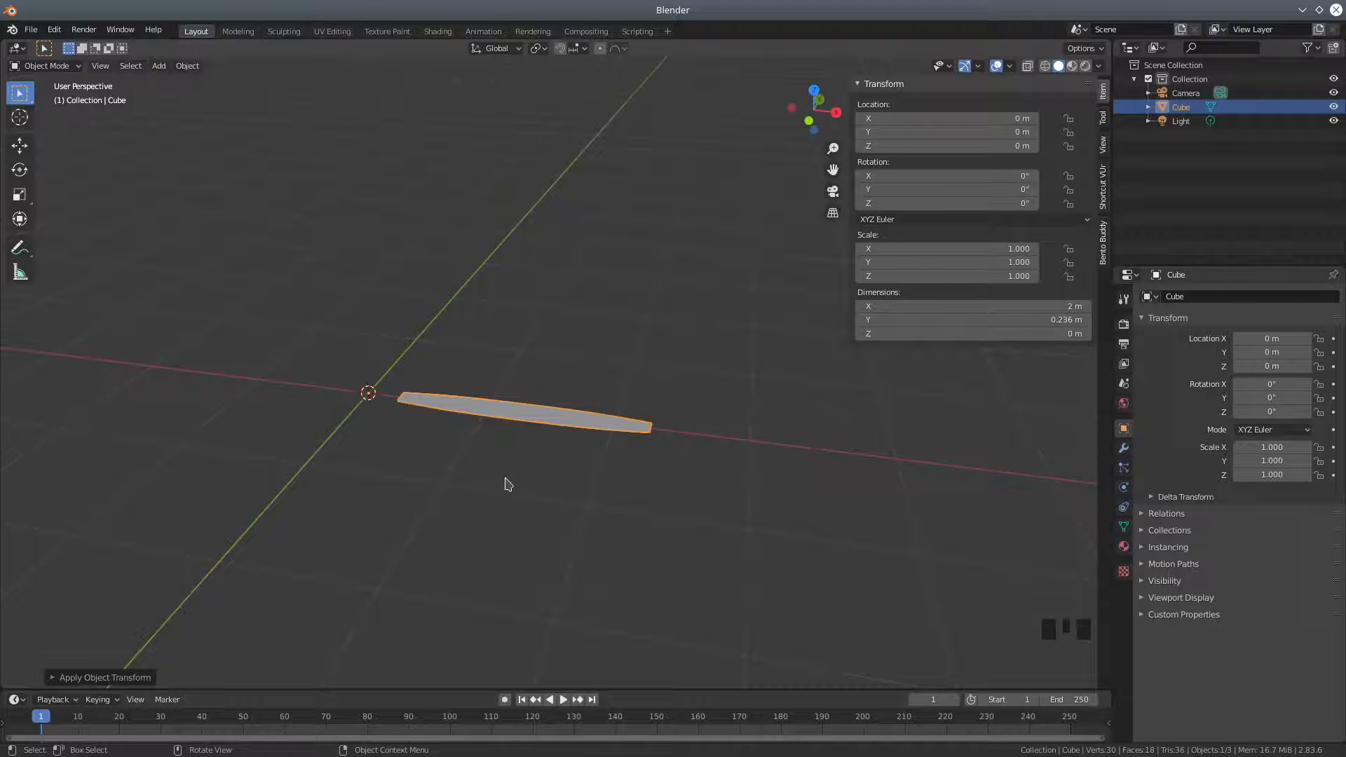
Deselect all objects in the scene.
key("a")
key("a")
key("a")
key("a")
key("a")
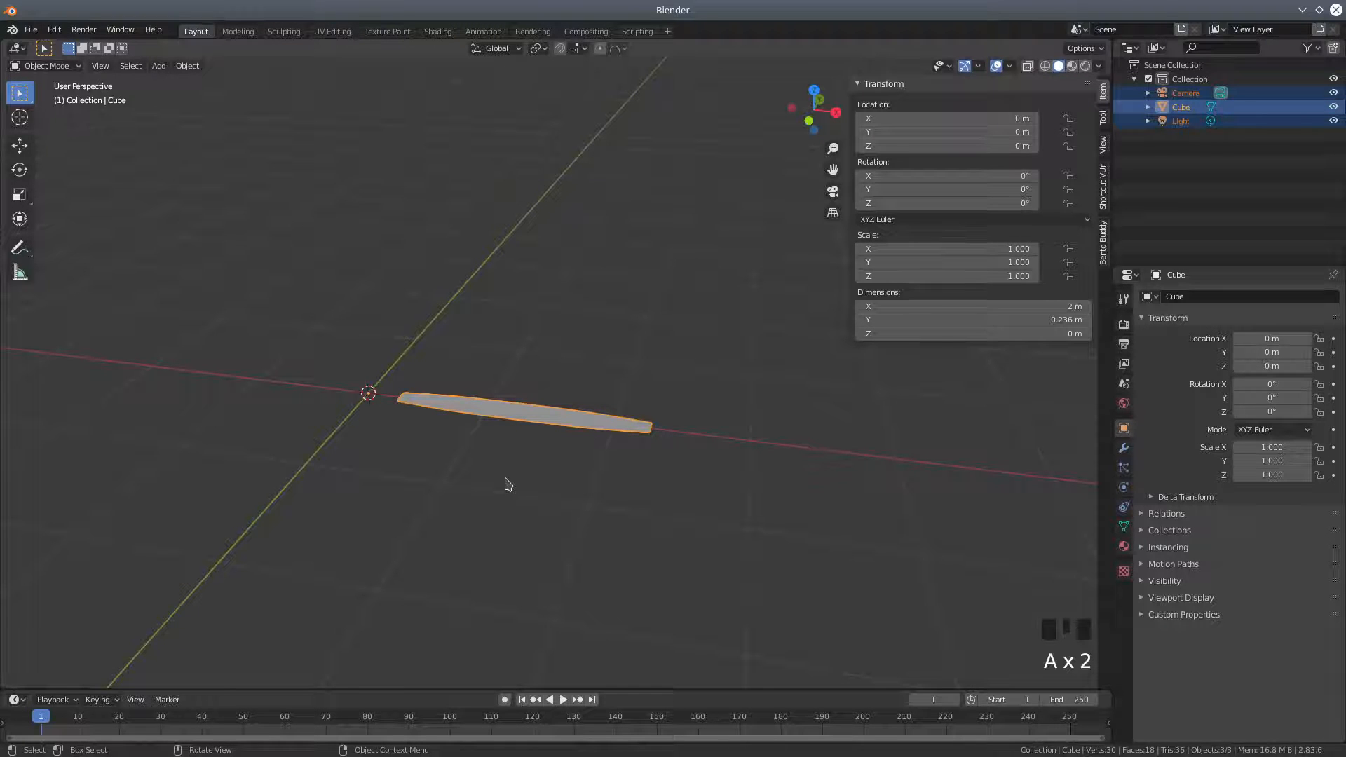
middle_click_drag(490, 469, 469, 442)
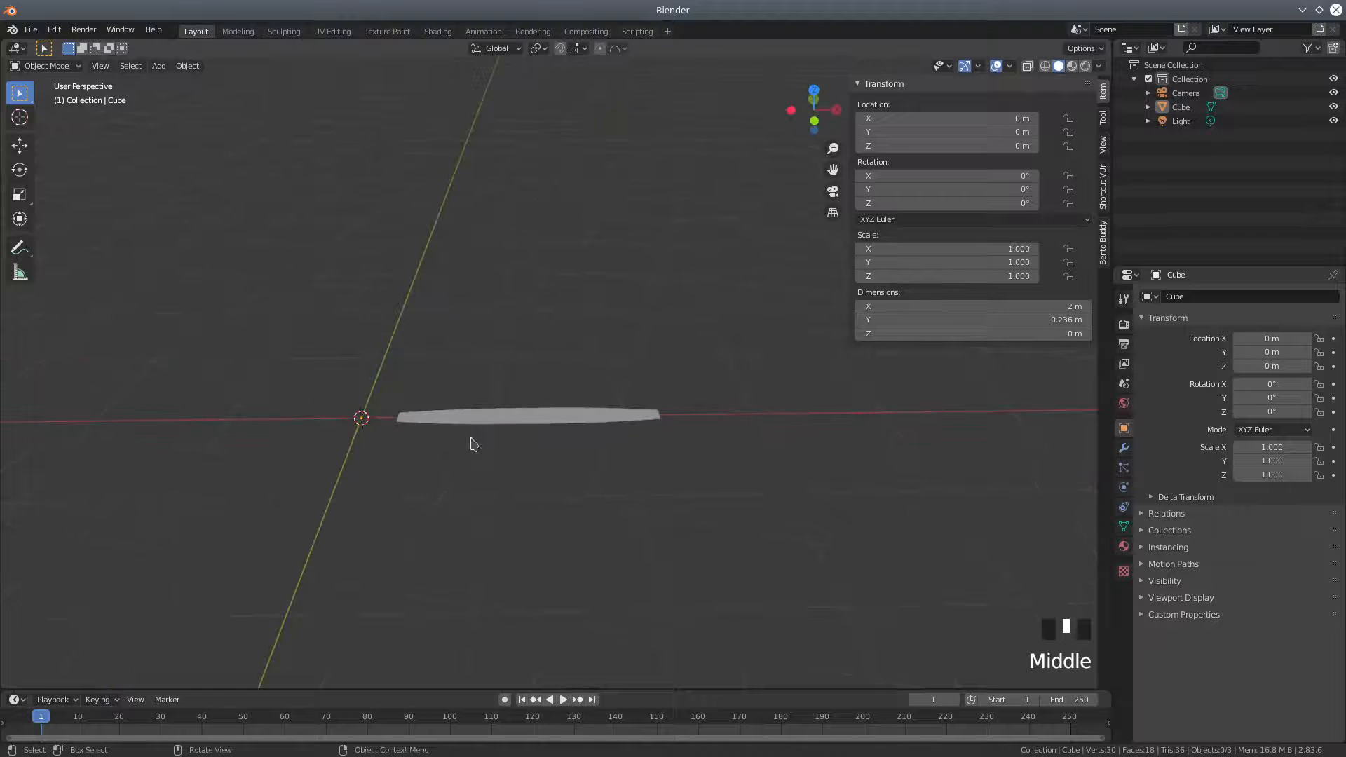
Join the timeline area into the 3D viewport so the viewport takes its space, and hide the transform sidebar.
left_click(732, 689)
right_click(732, 688)
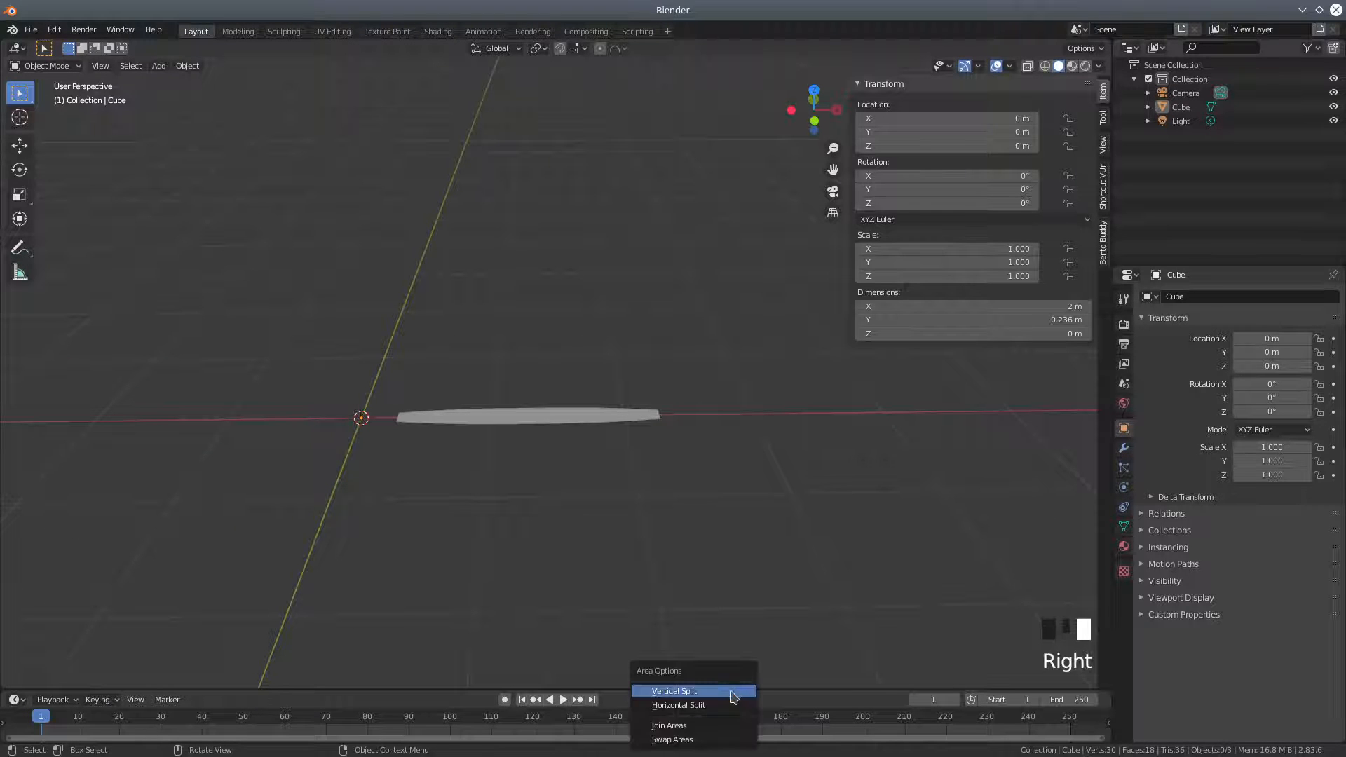
left_click(688, 727)
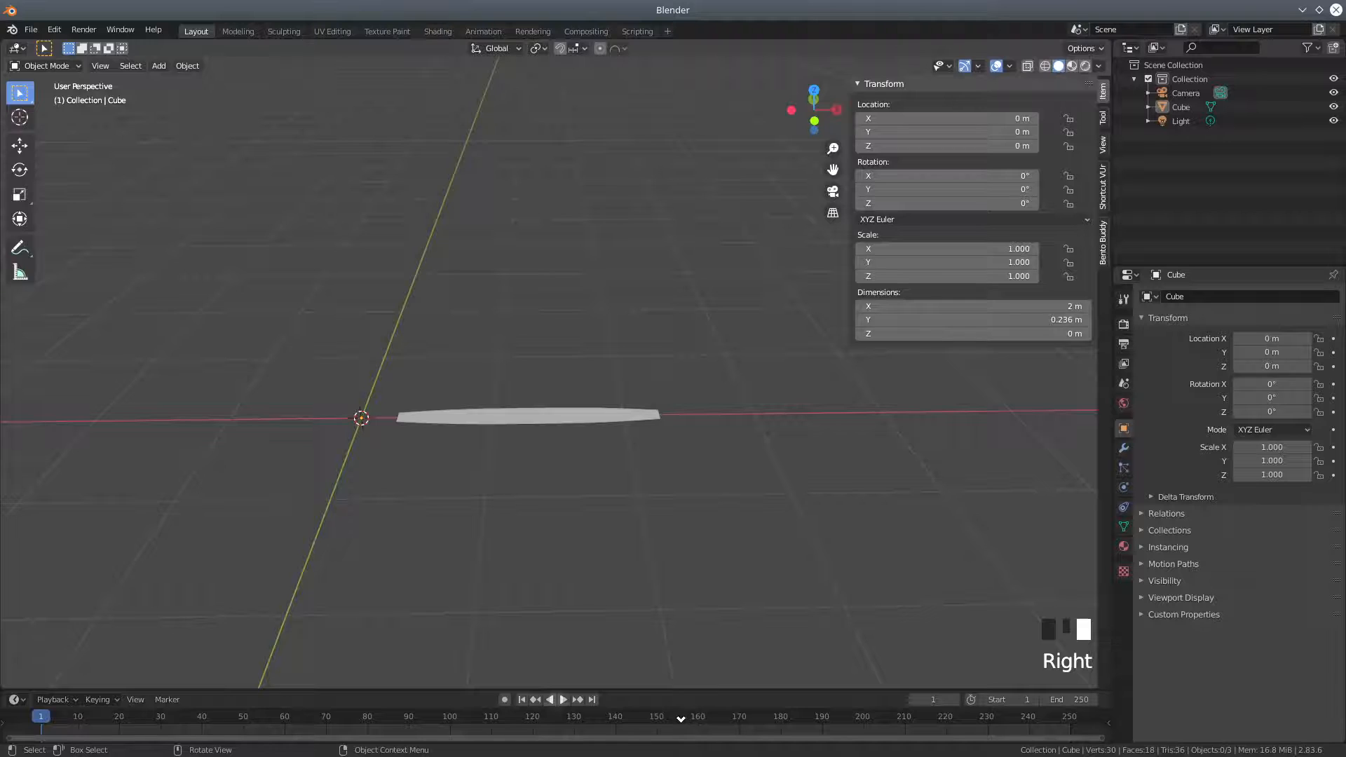
right_click(684, 719)
scroll(517, 577, "up", 2)
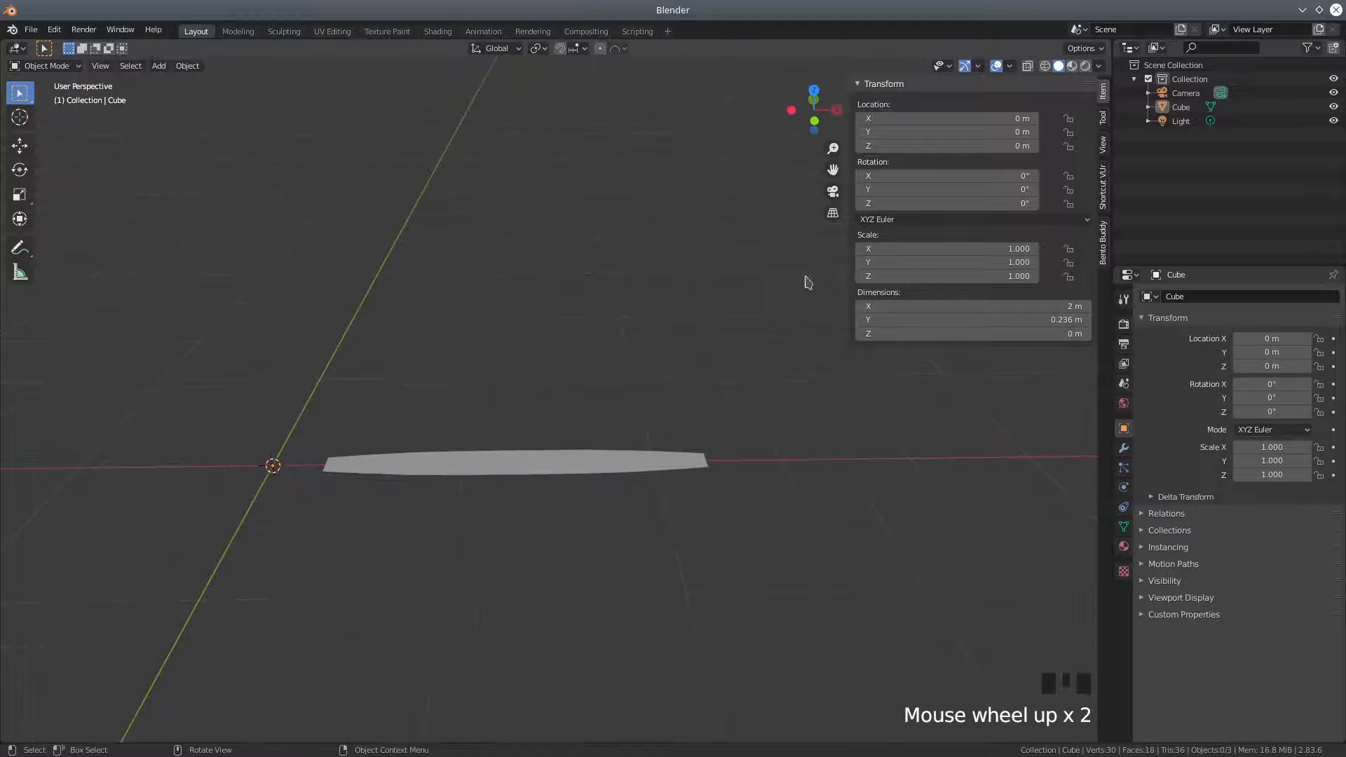
left_click_drag(849, 251, 1016, 252)
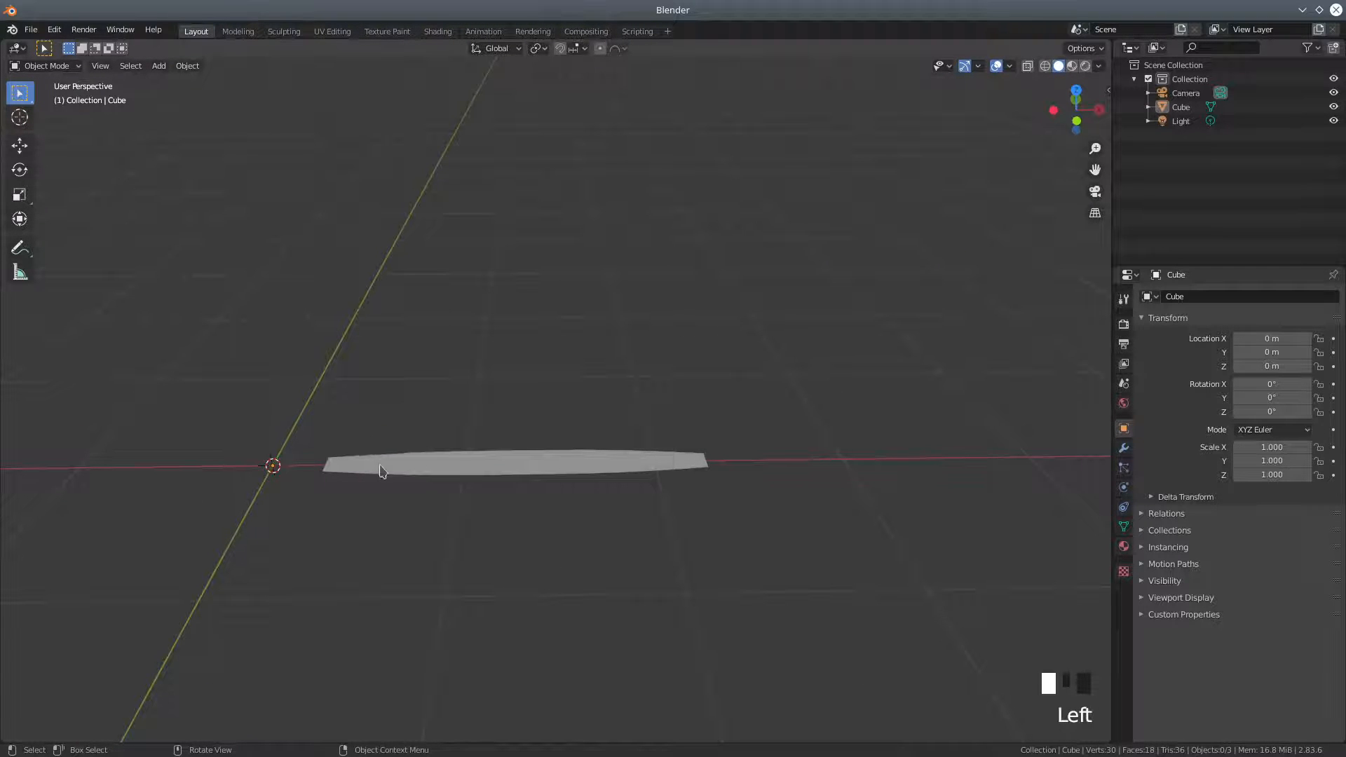
Add a Plain Axes empty at the world origin.
left_click(159, 67)
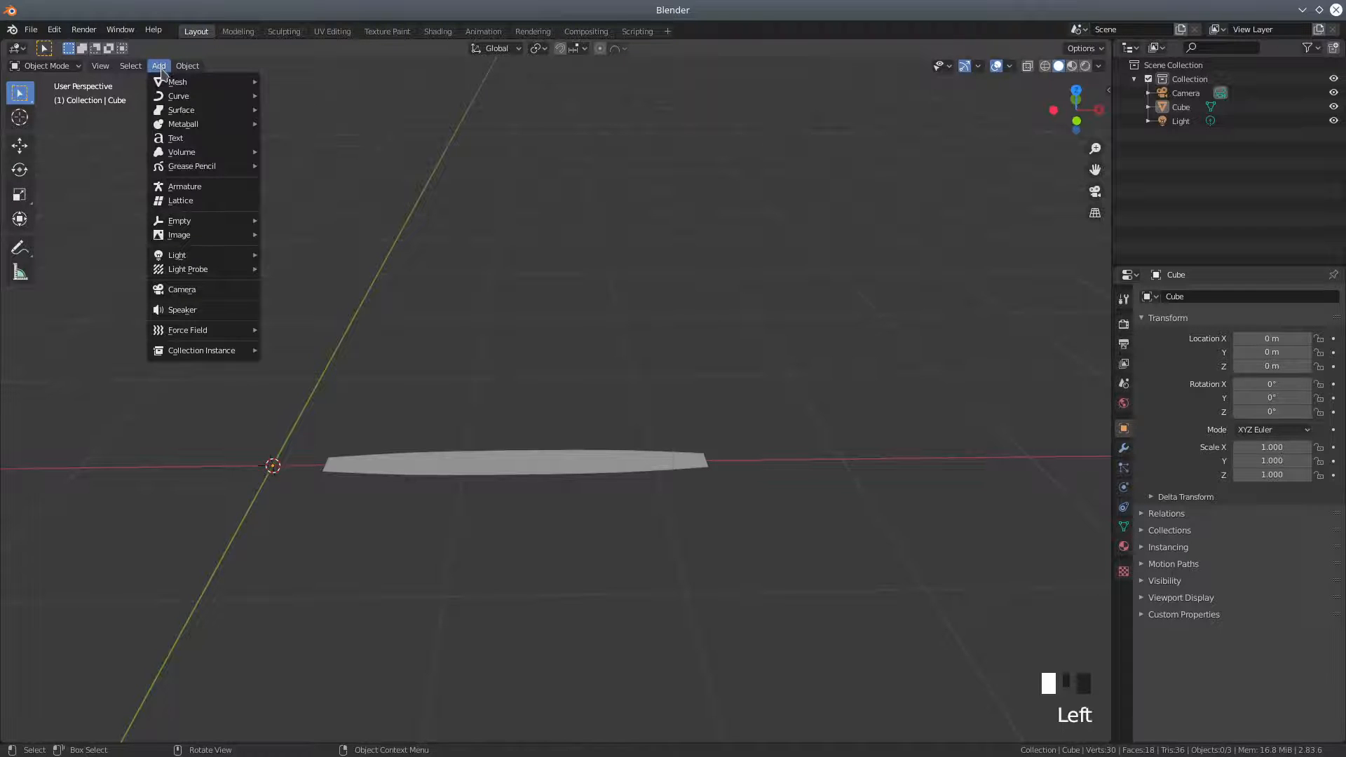
mouse_move(210, 221)
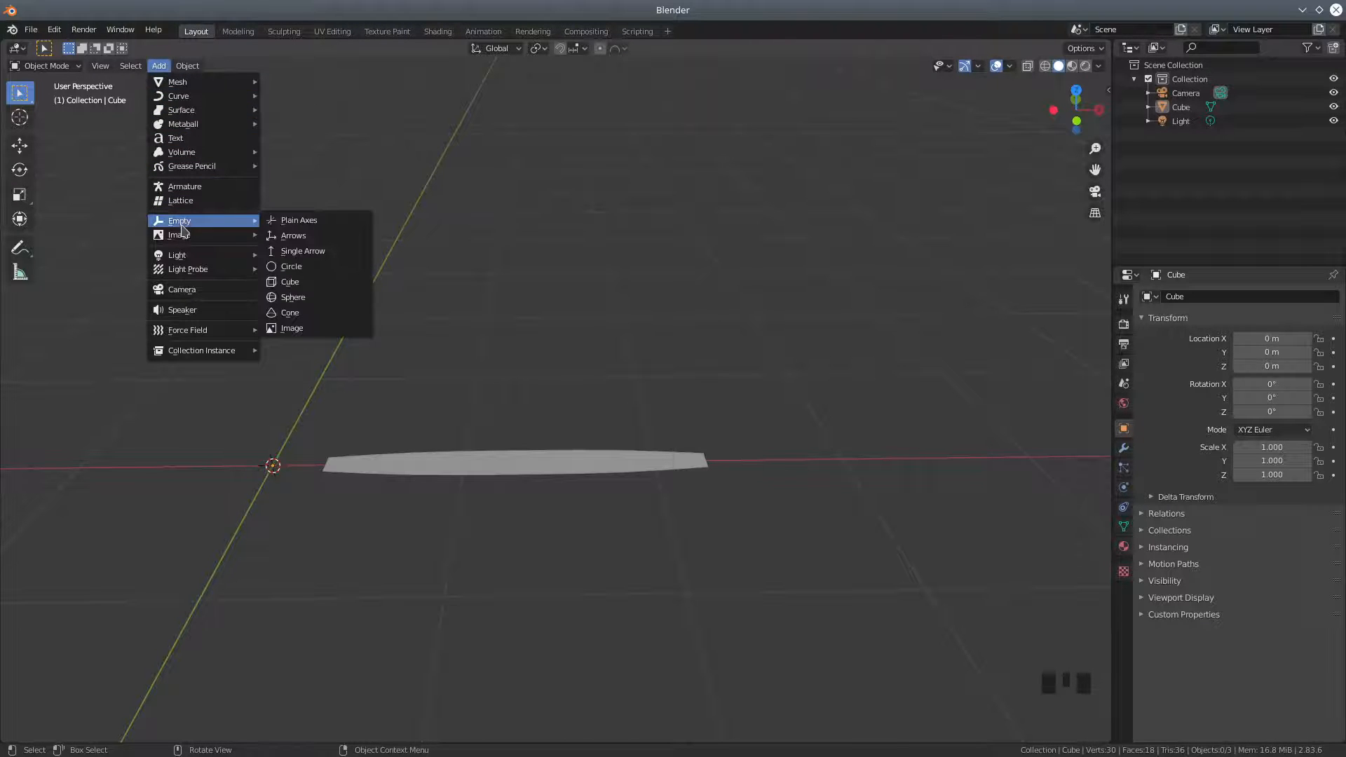
left_click(287, 221)
scroll(282, 259, "down", 2)
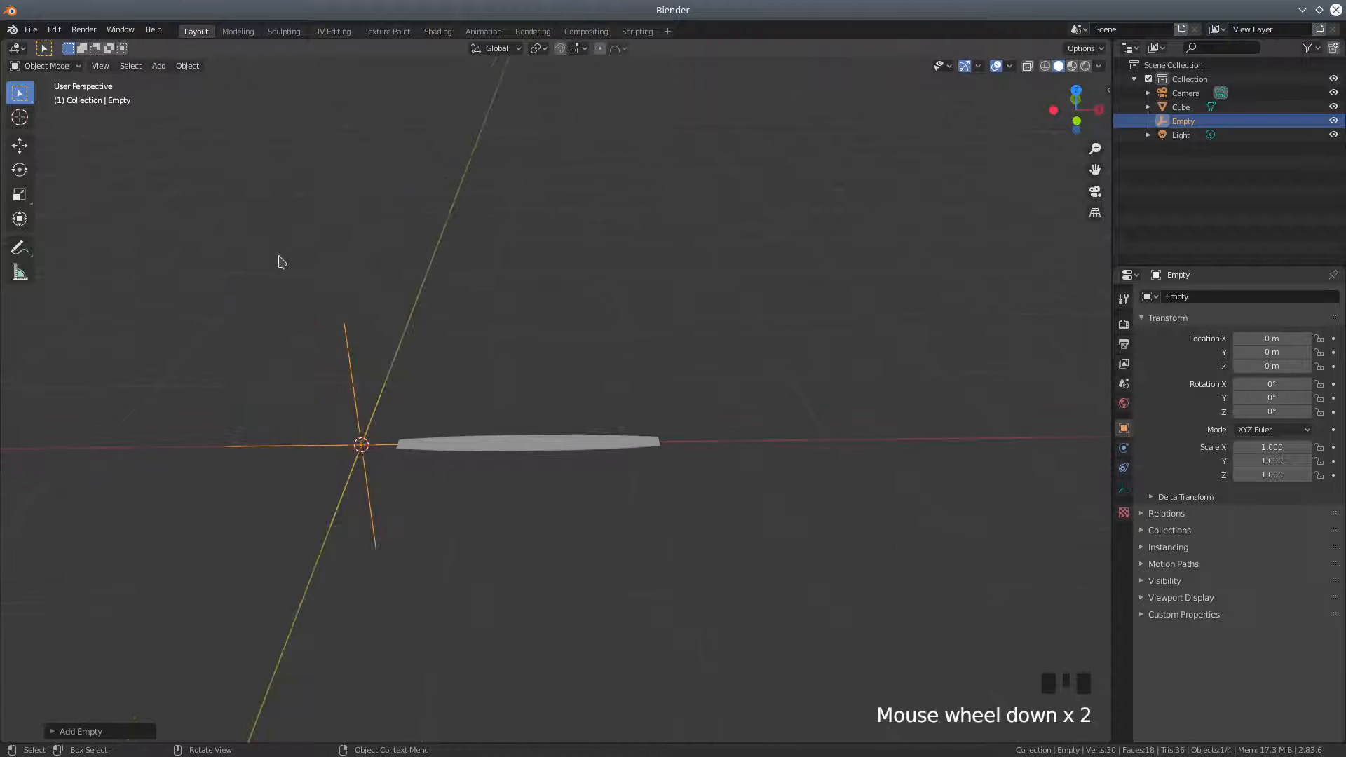
Select the tapered strip and add an Array modifier to it.
middle_click_drag(355, 433, 381, 466)
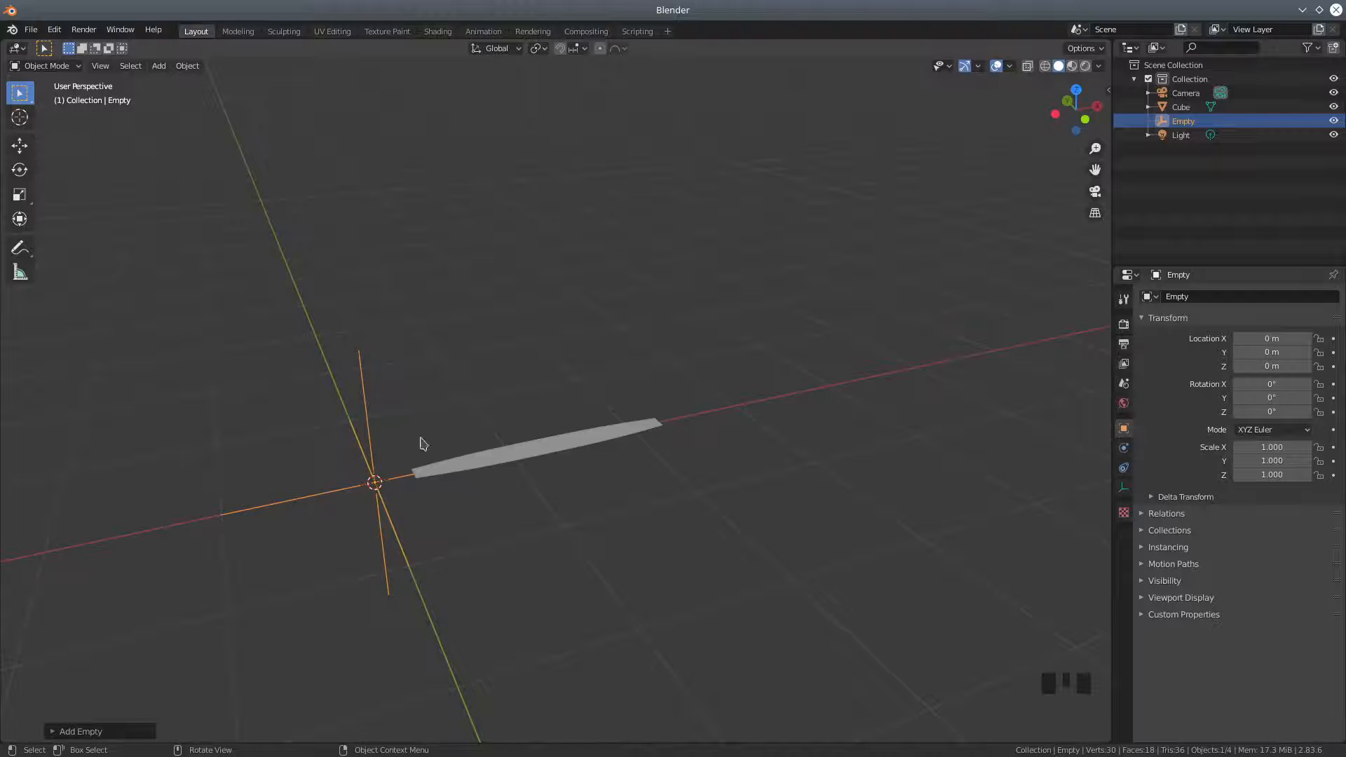
middle_click_drag(435, 450, 525, 375, "shift")
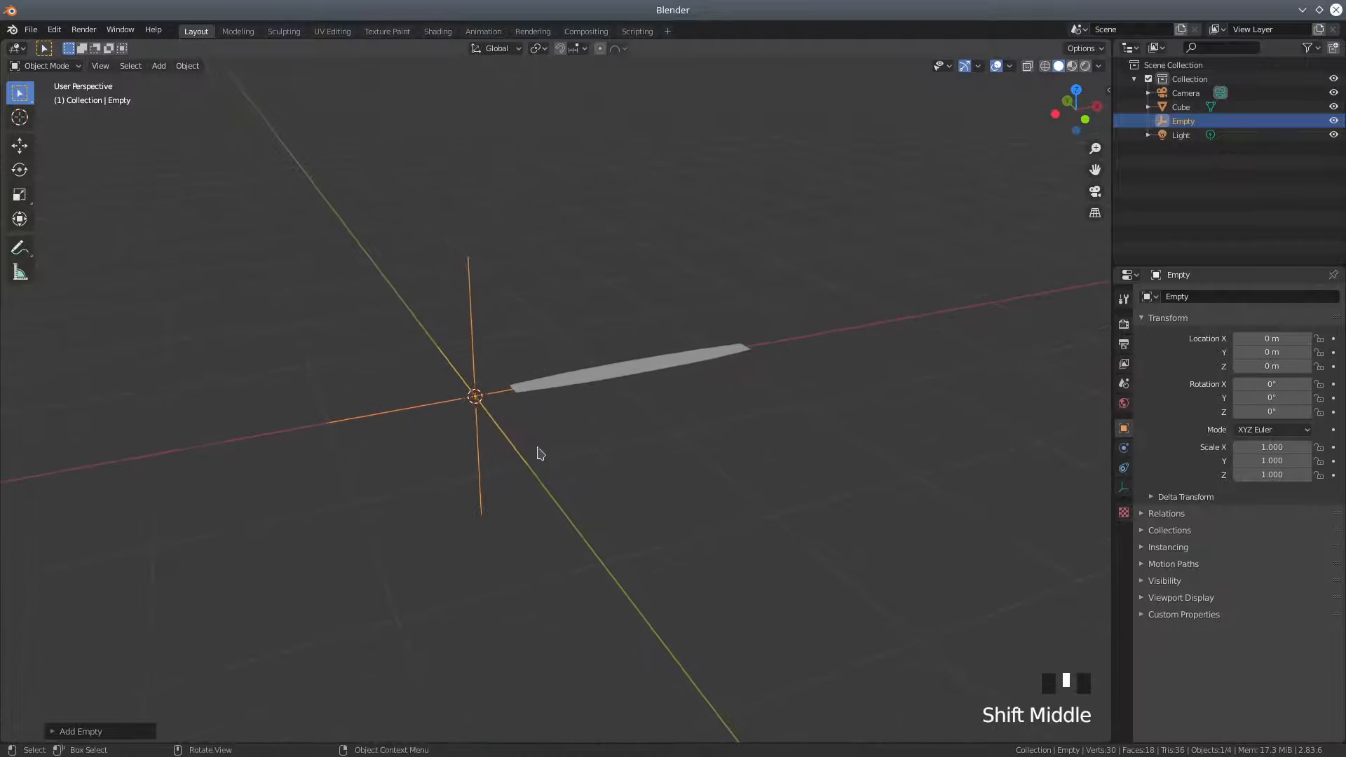
scroll(537, 455, "up", 1)
left_click(597, 372)
middle_click_drag(598, 442, 559, 457)
left_click(1124, 447)
left_click(1157, 296)
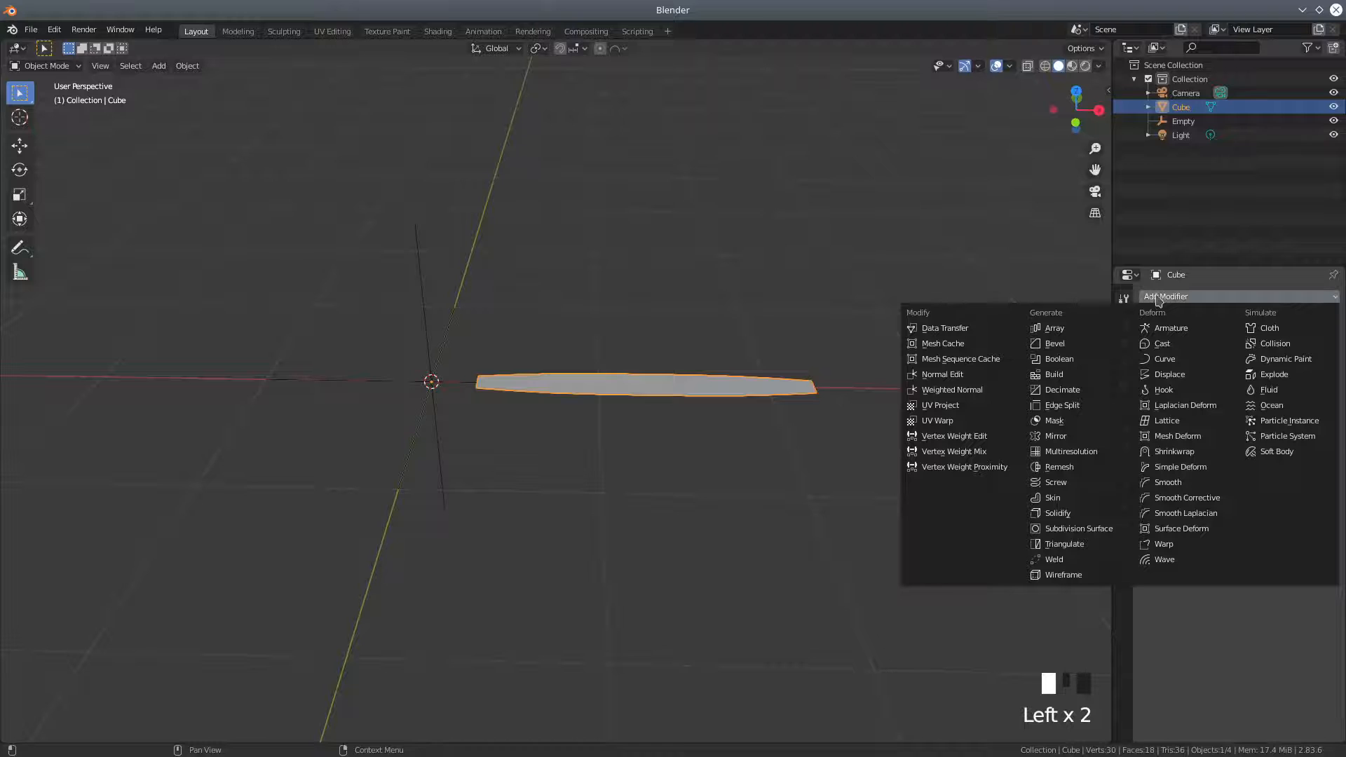
left_click(1057, 328)
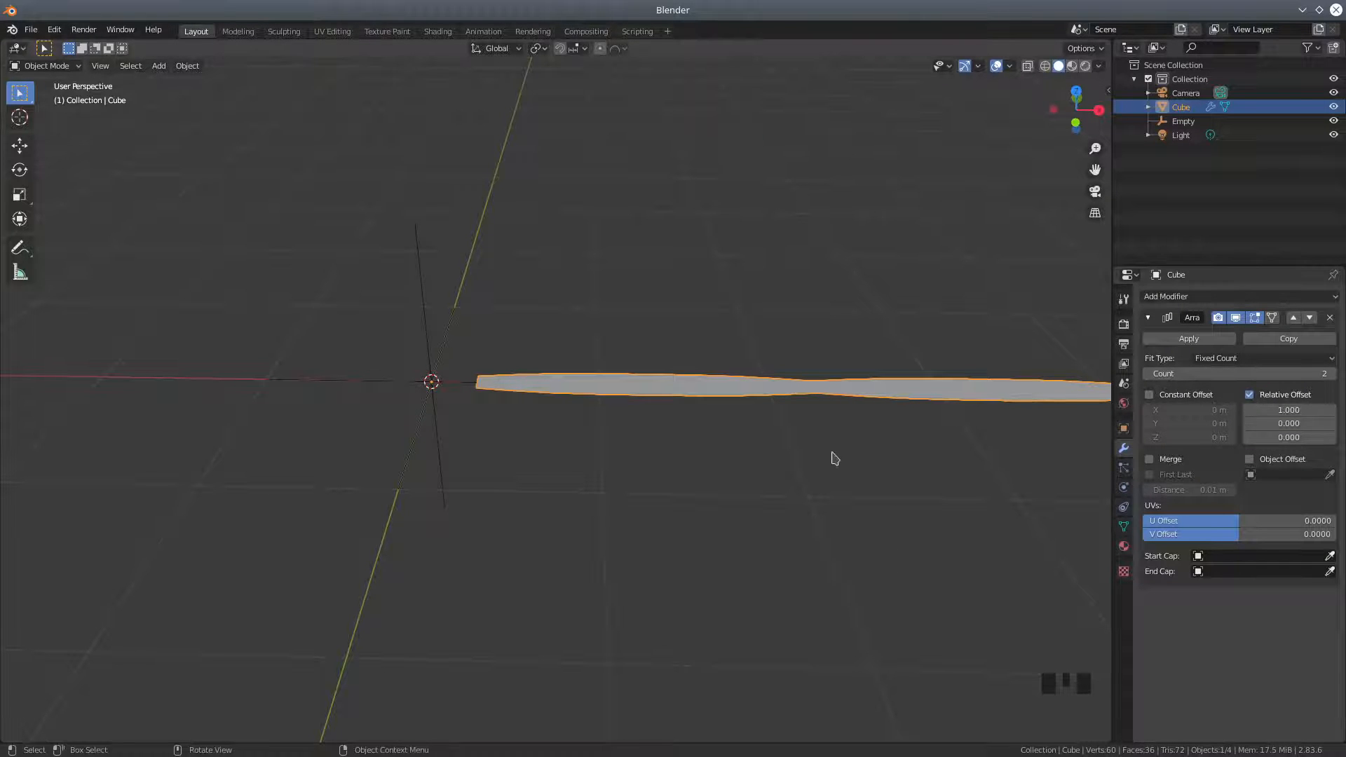
Switch the array from Relative Offset to Object Offset, using the Empty as the offset object.
scroll(832, 456, "down", 3)
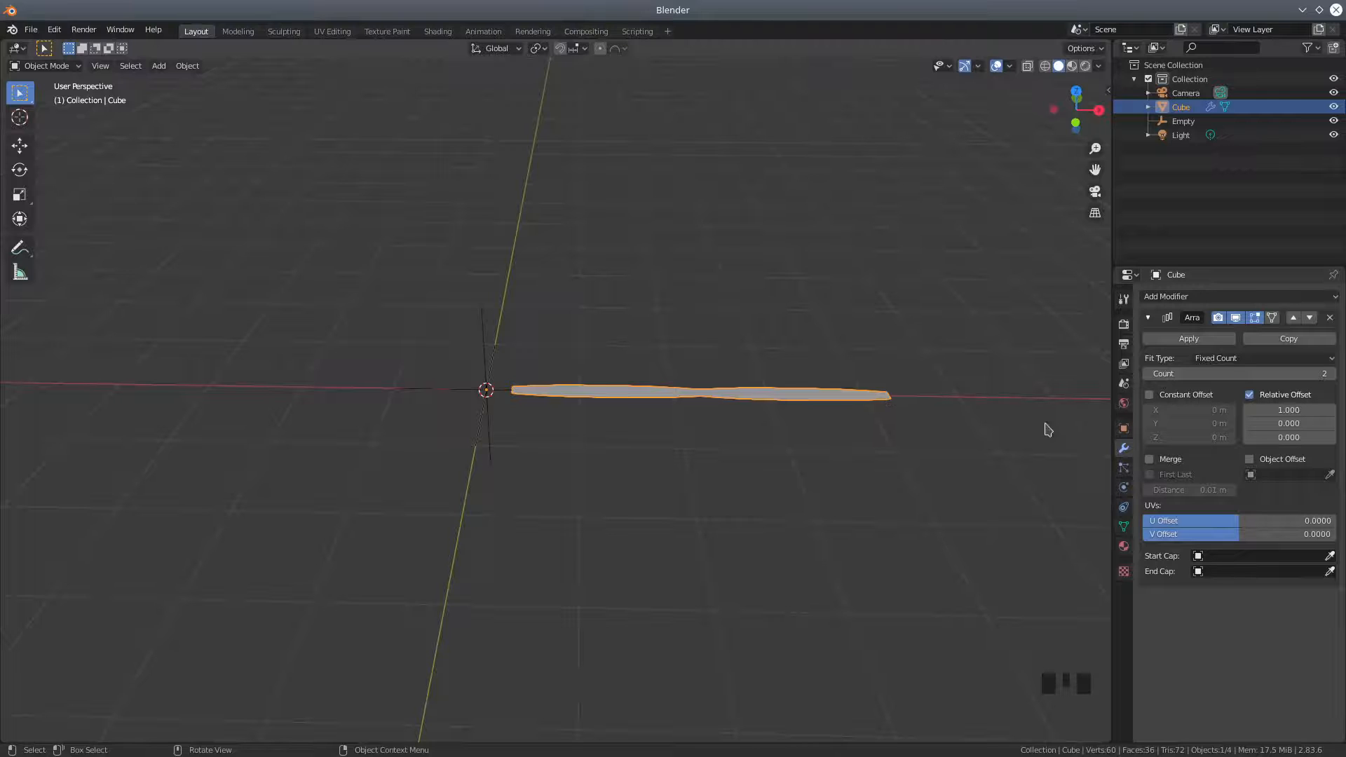
scroll(1251, 466, "down", 1)
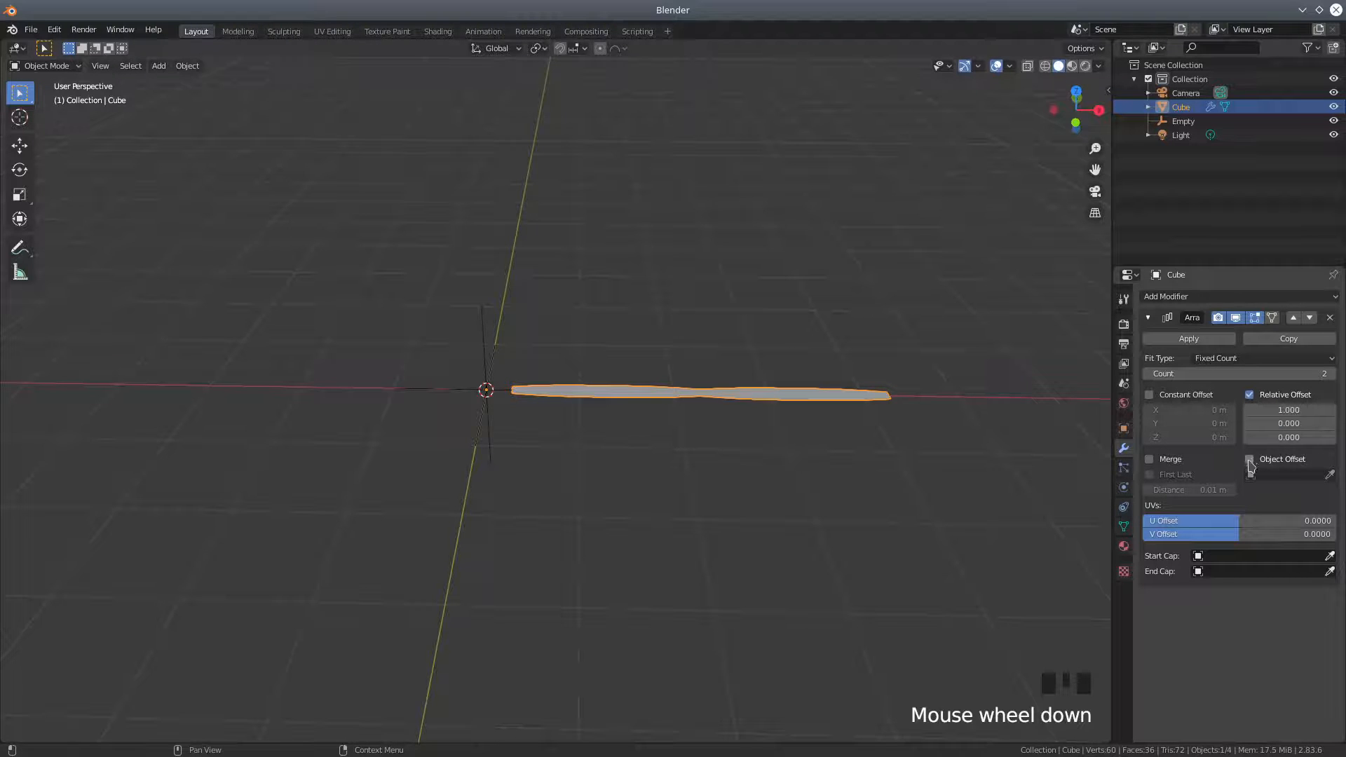
left_click(1250, 460)
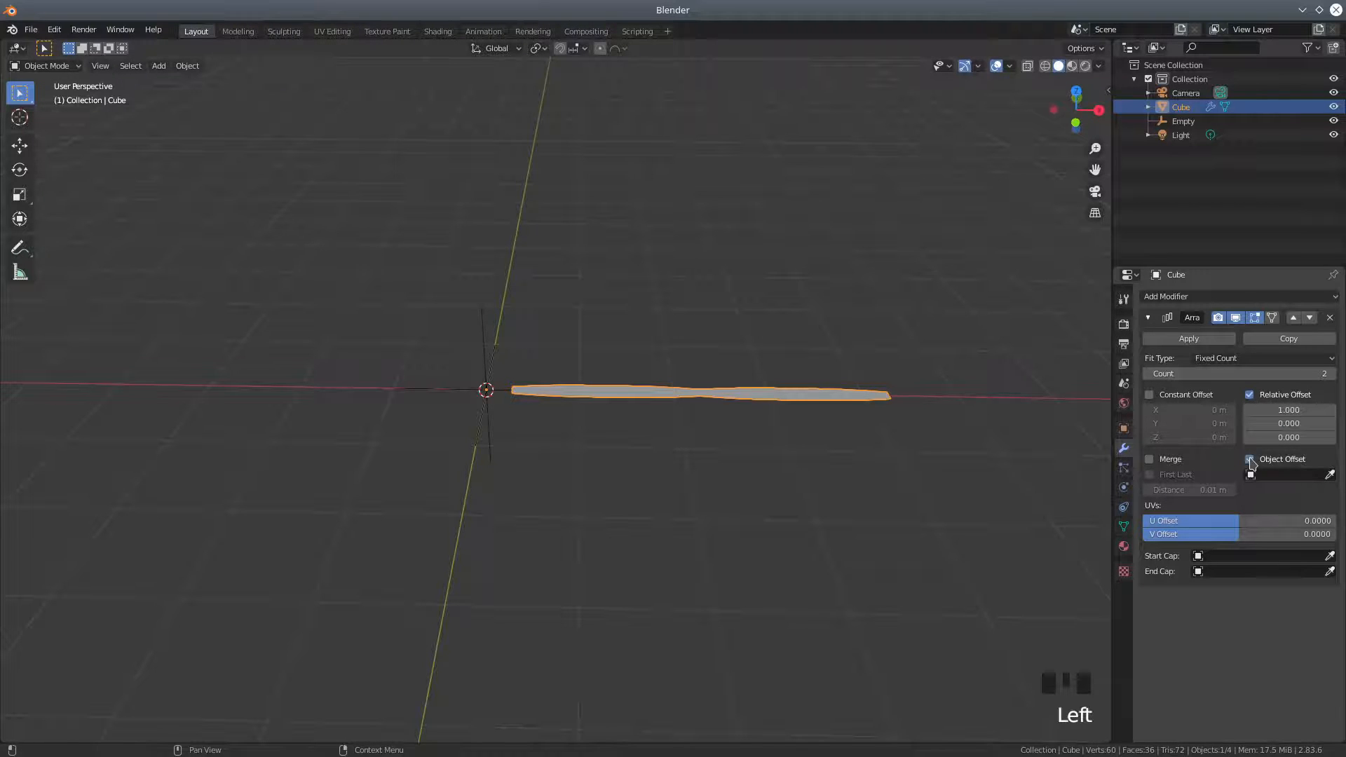
left_click(1250, 395)
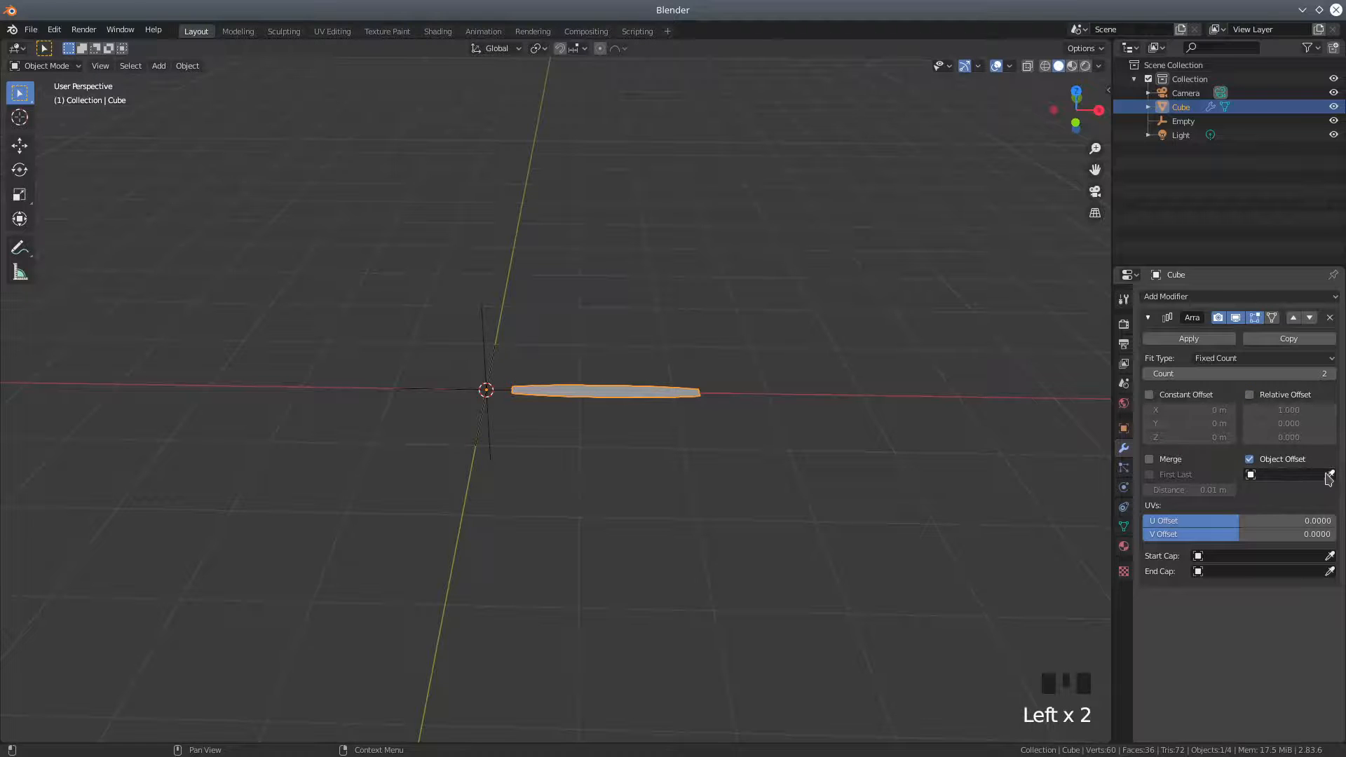
left_click(1303, 475)
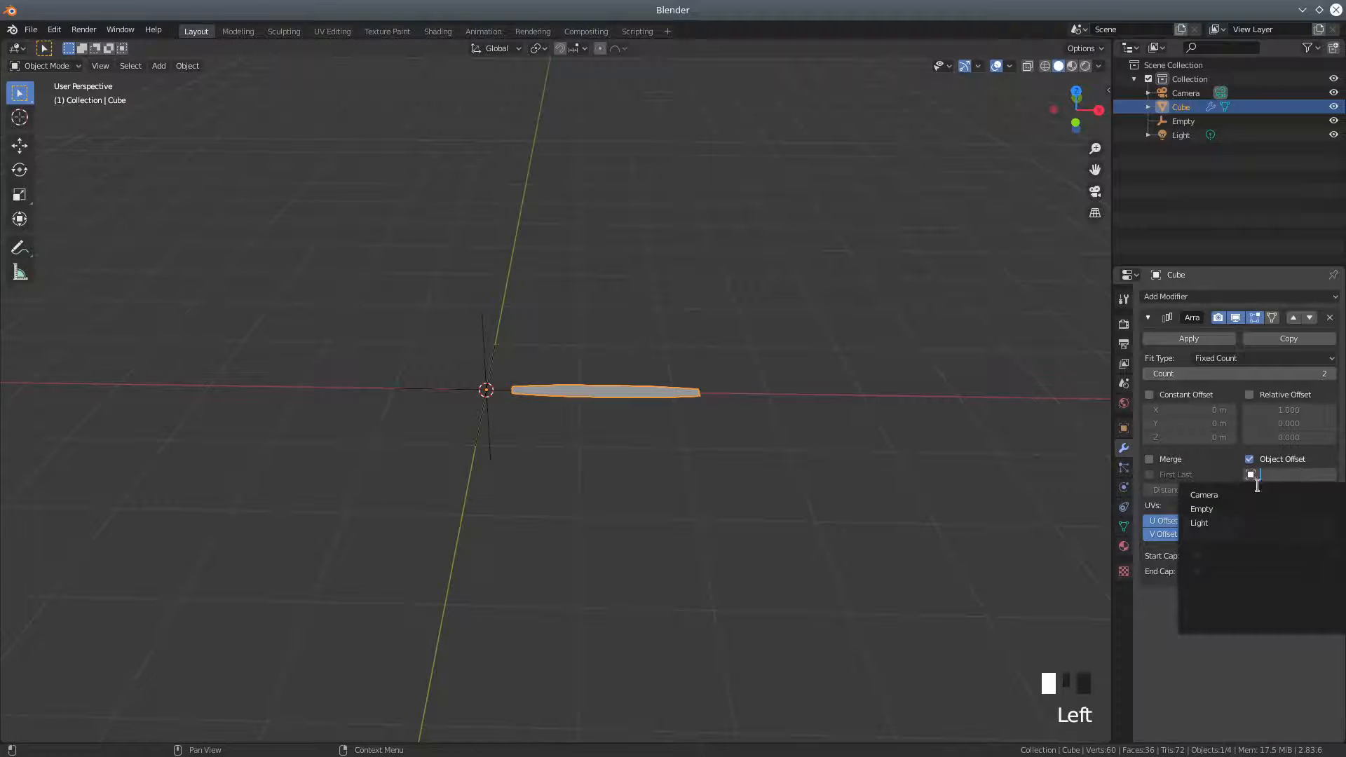
left_click(1256, 507)
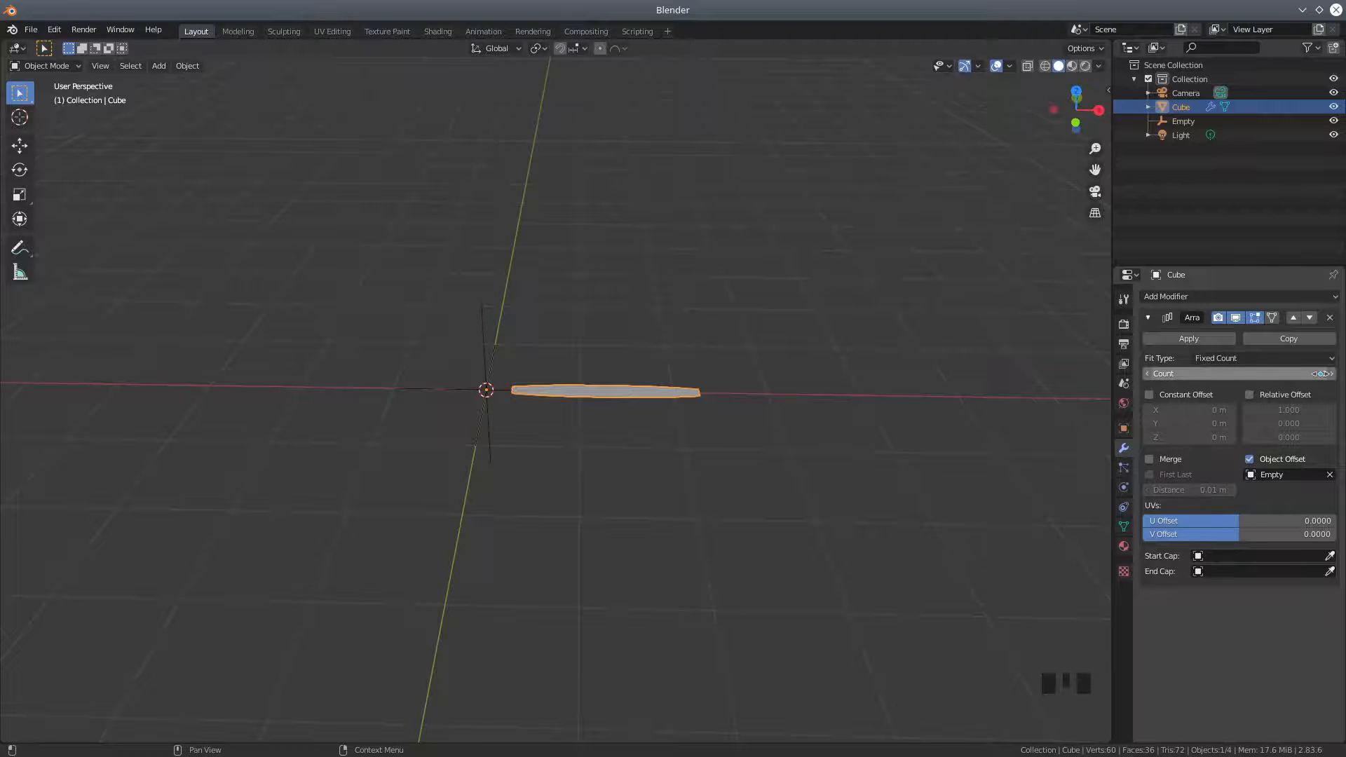
Set the array's count to 24.
left_click(1320, 374)
left_click_drag(1176, 377, 1124, 388)
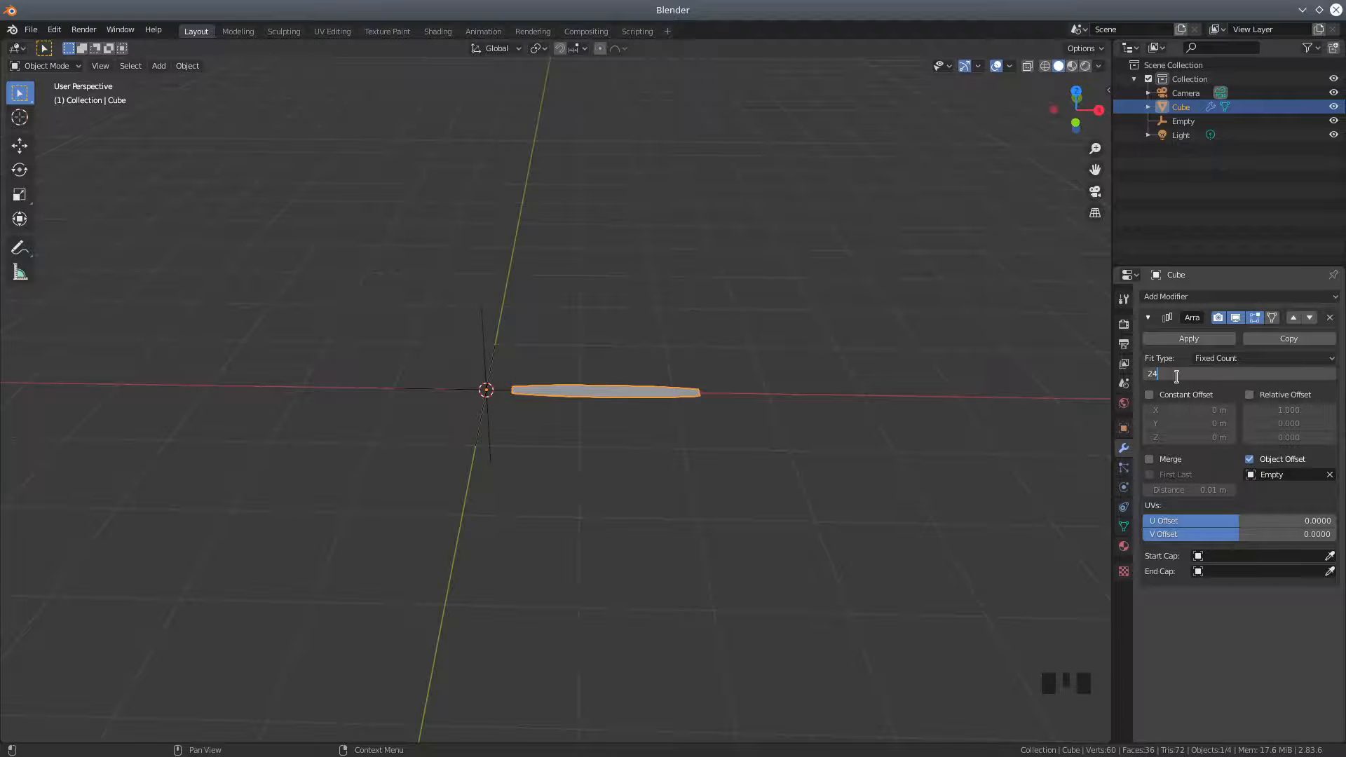
key("Return")
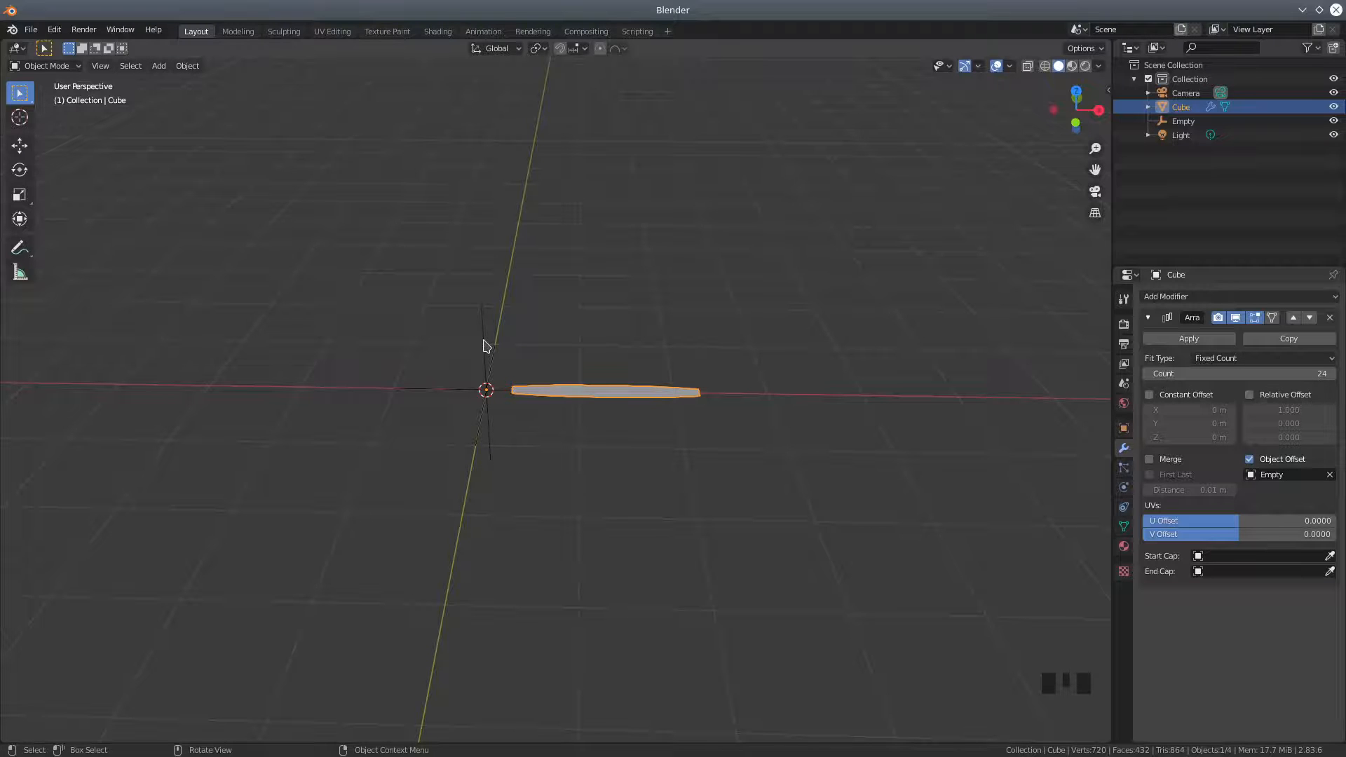
Select the Empty at the origin and rotate it 15 degrees about the global Z axis.
middle_click_drag(568, 442, 1248, 425)
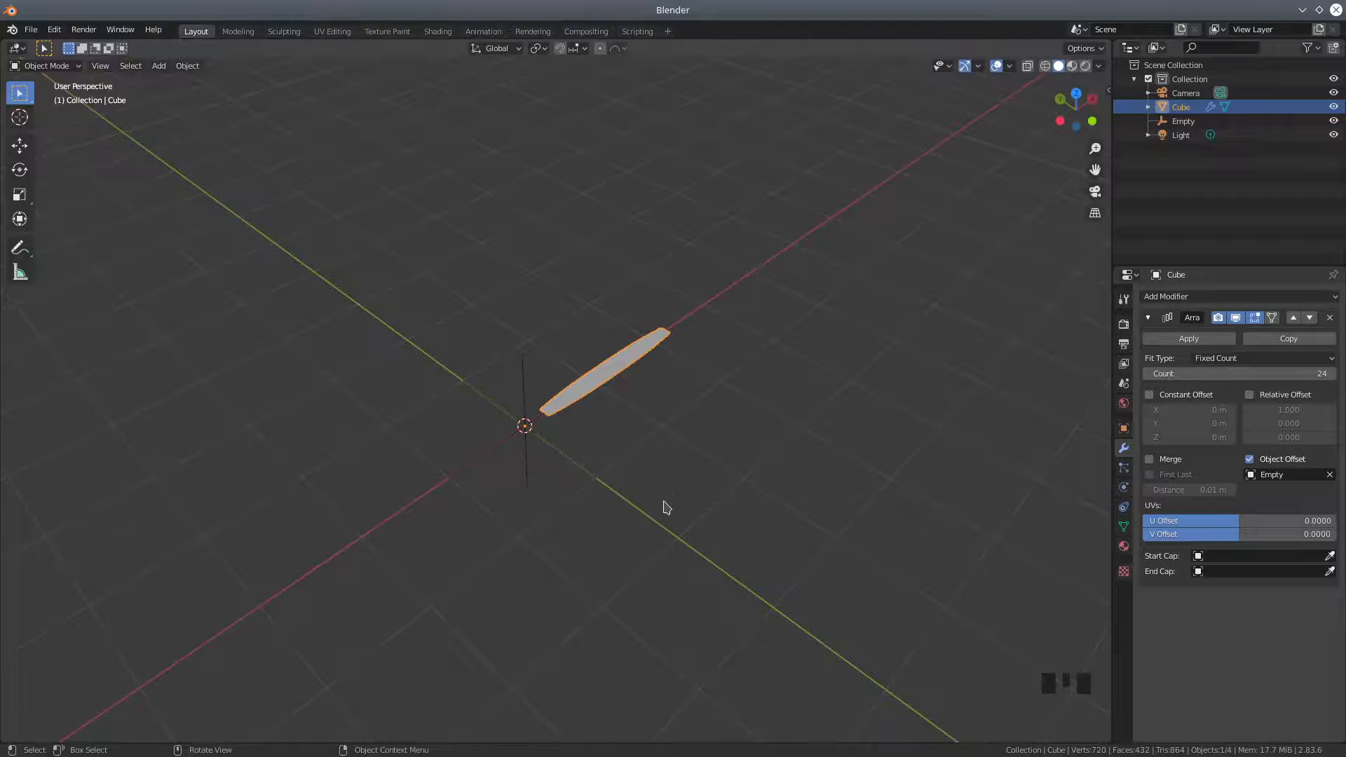
left_click(527, 451)
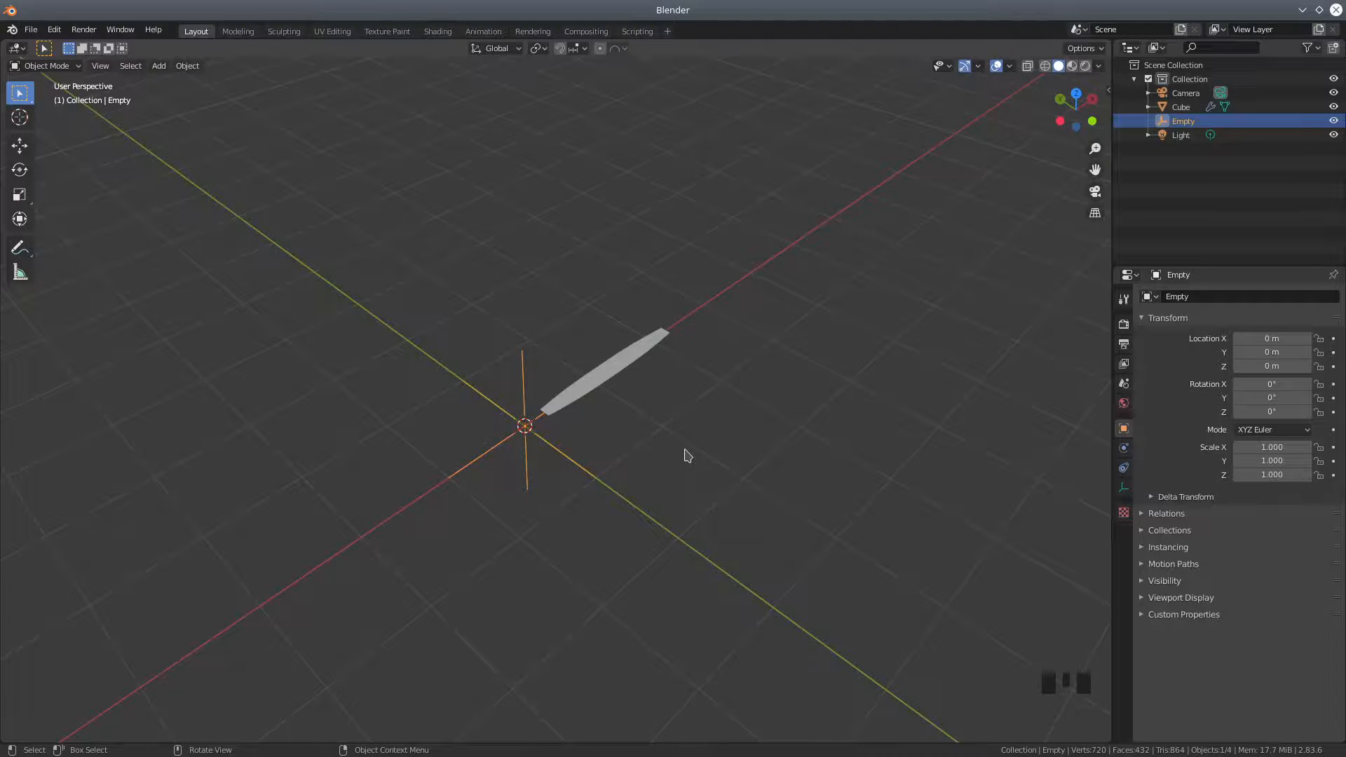
key("r")
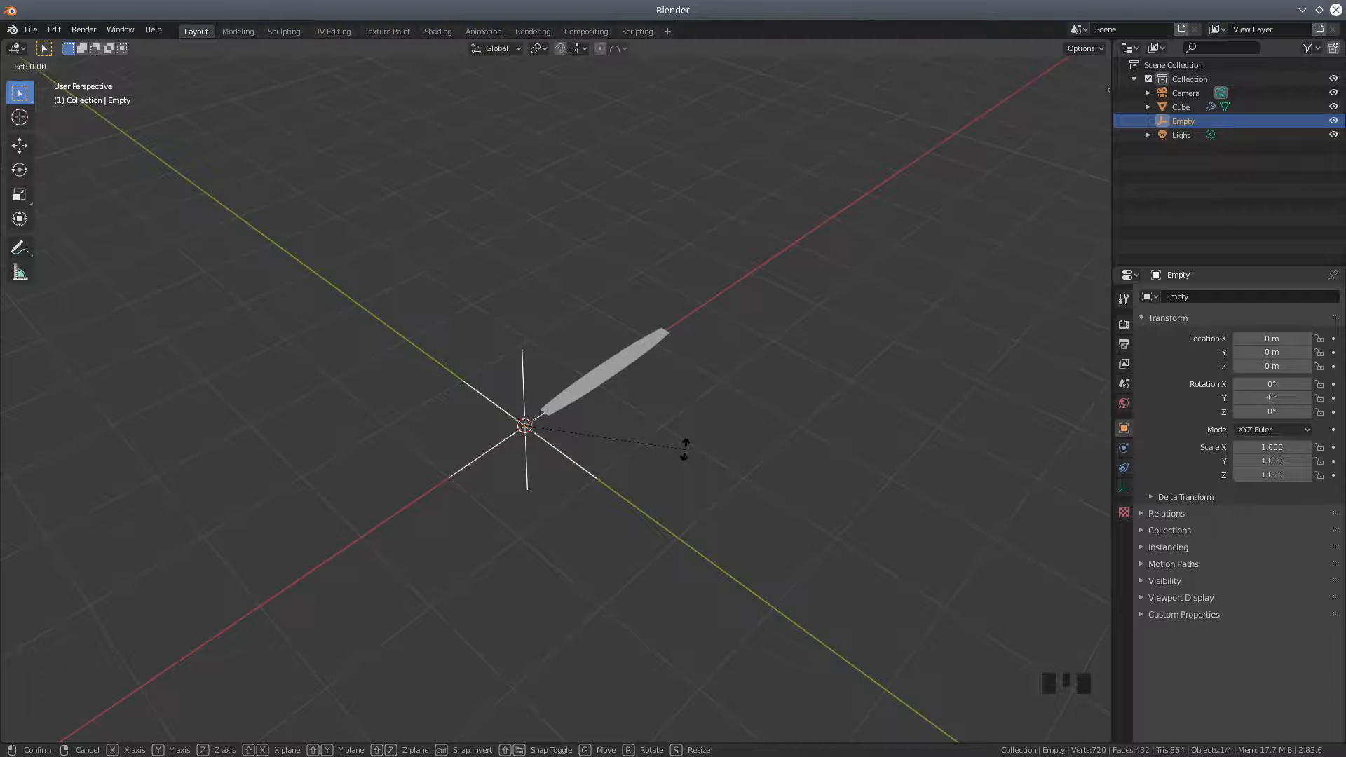
key("z")
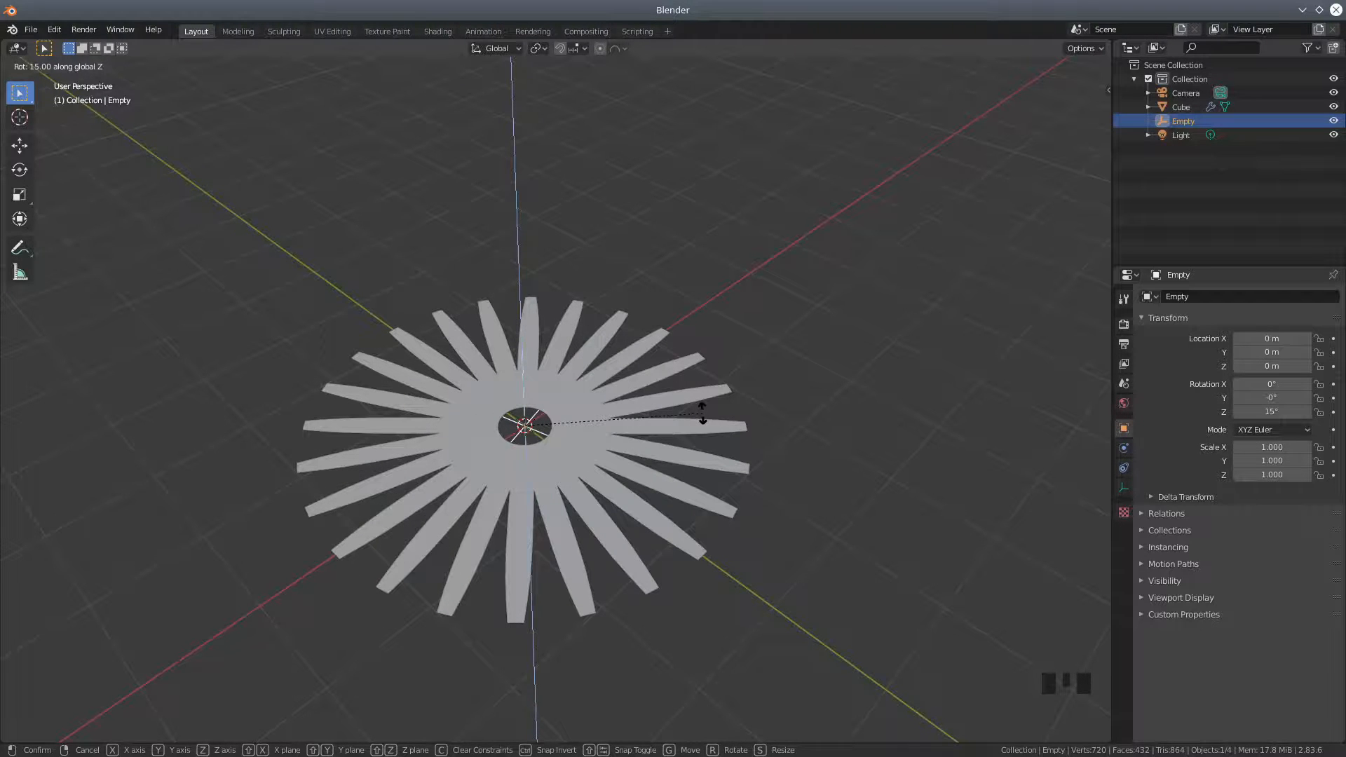
left_click(702, 413)
Select the arrayed strip object and switch it to Edit Mode.
middle_click_drag(604, 433, 489, 398)
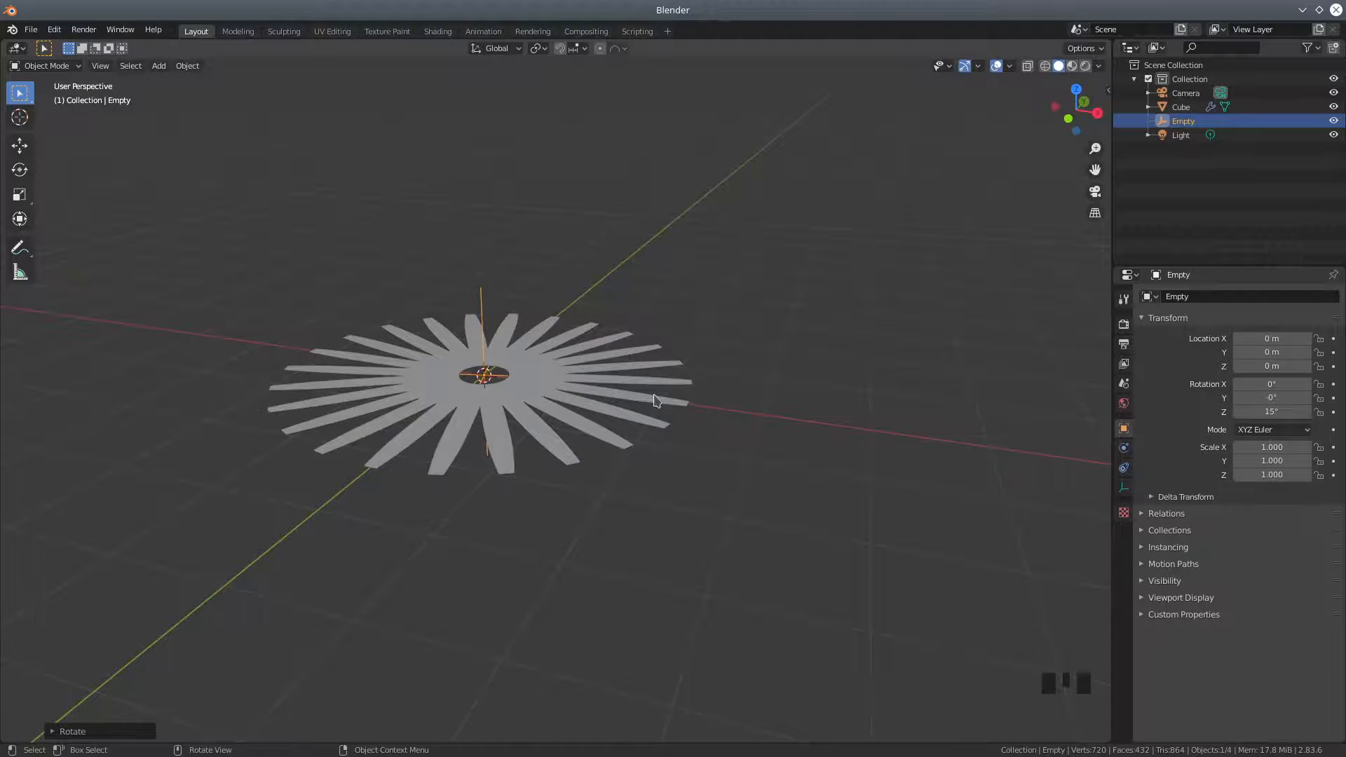
left_click(43, 66)
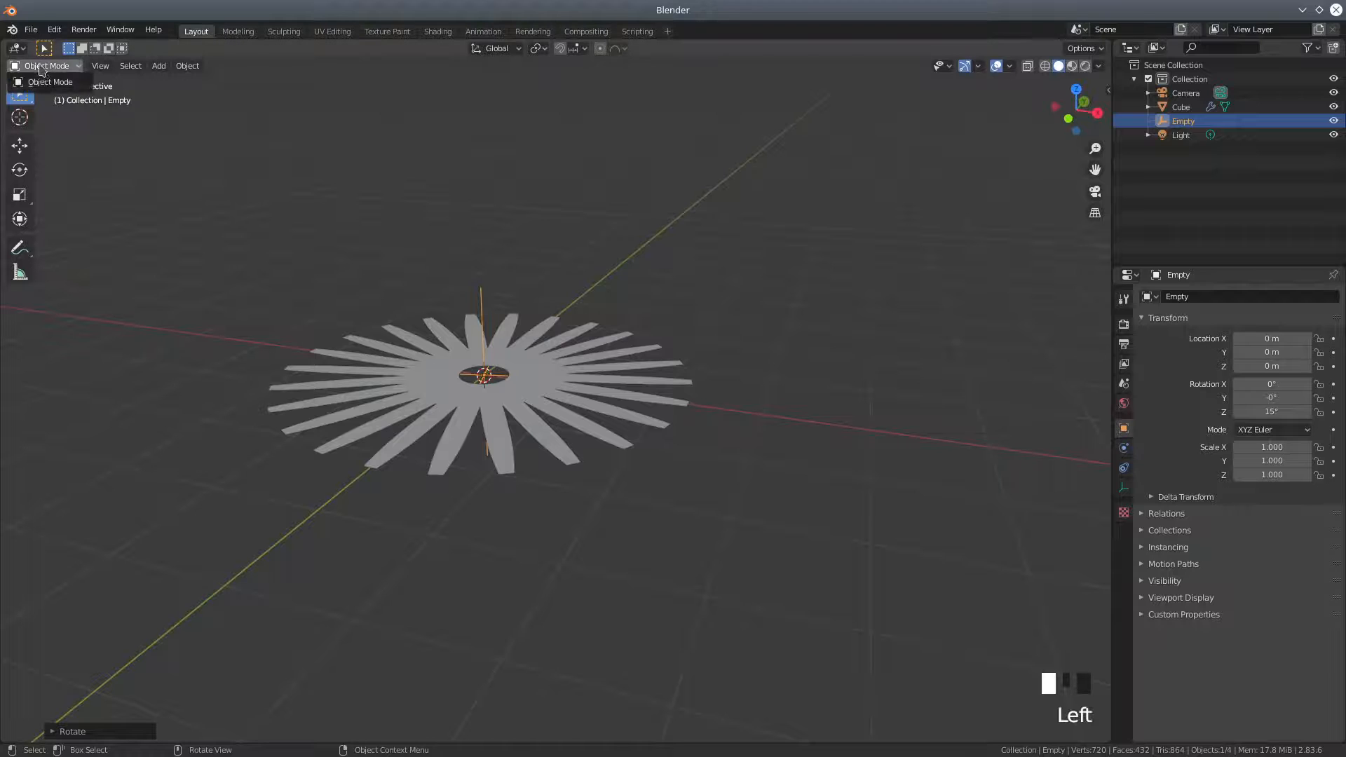
left_click(584, 396)
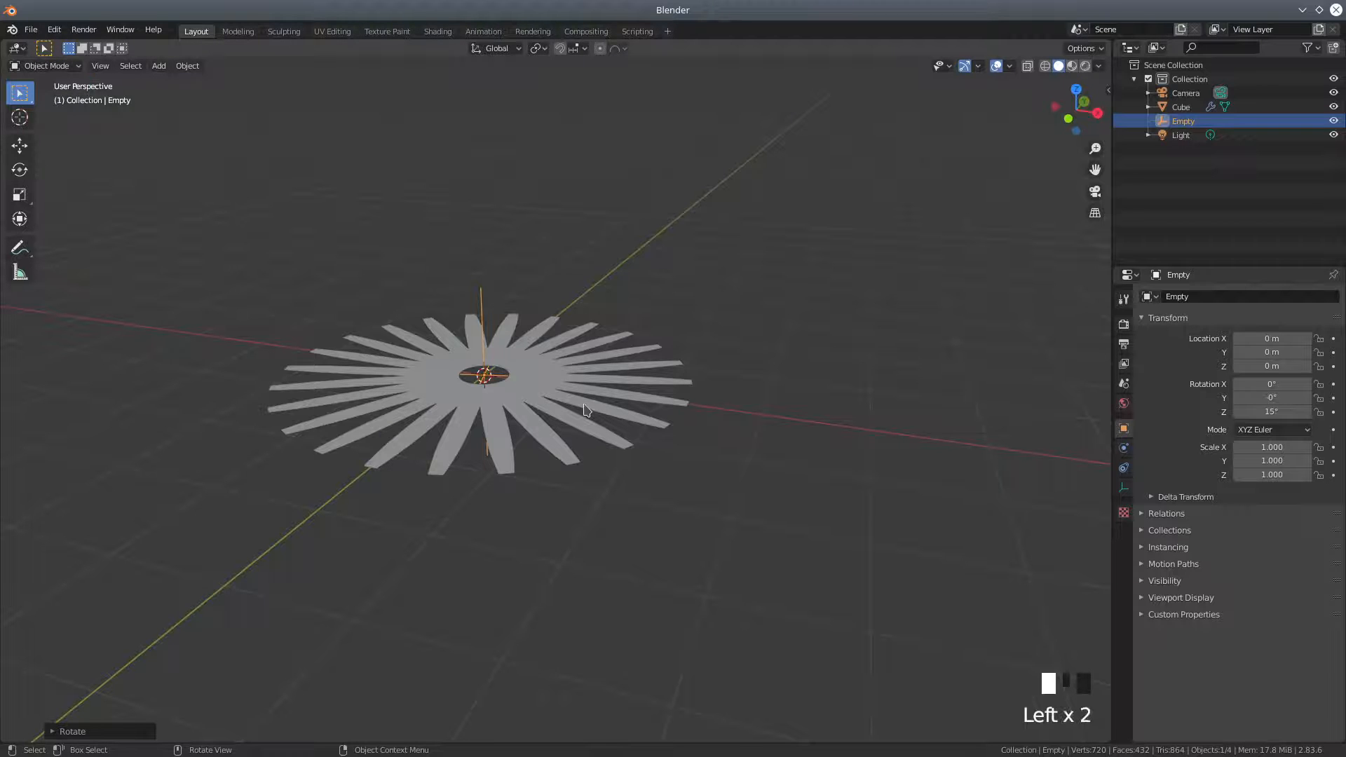
left_click(47, 68)
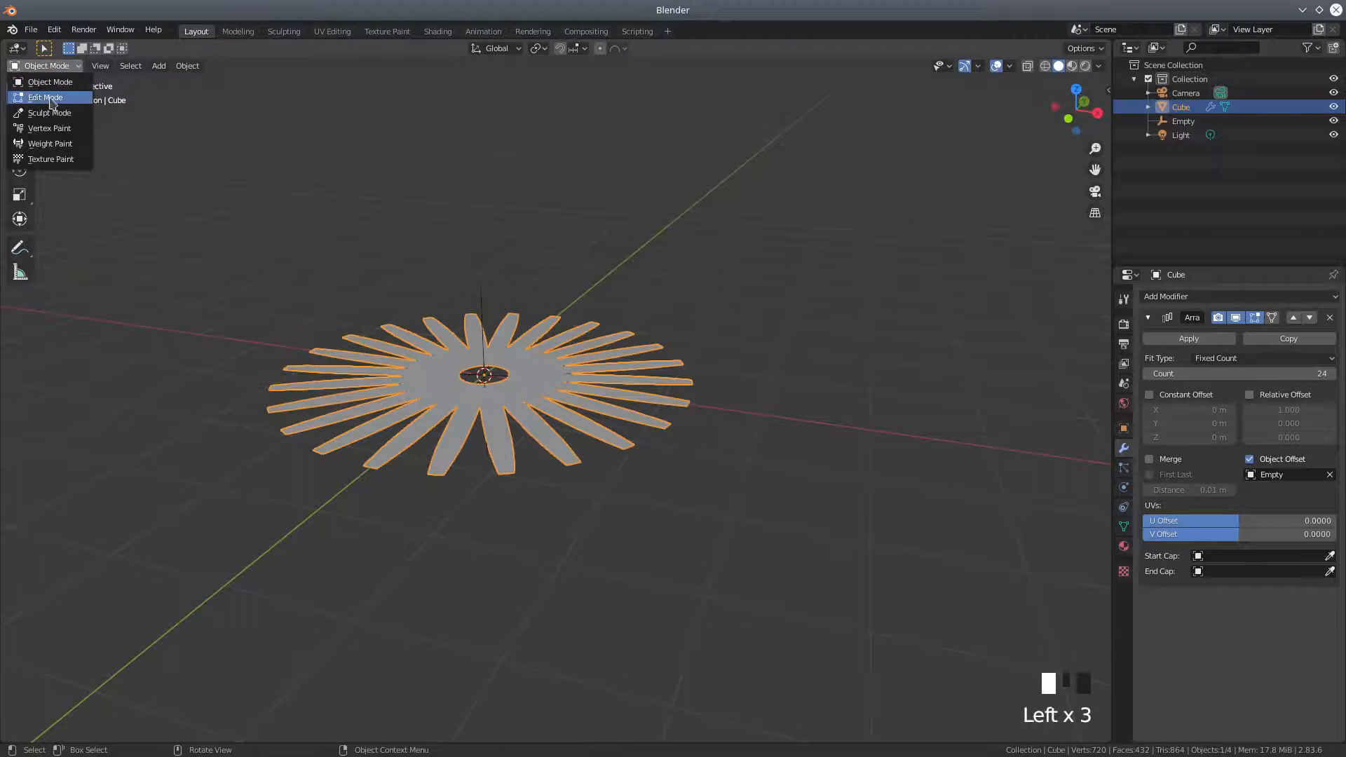
left_click(45, 98)
middle_click_drag(509, 390, 639, 535)
scroll(724, 549, "up", 2)
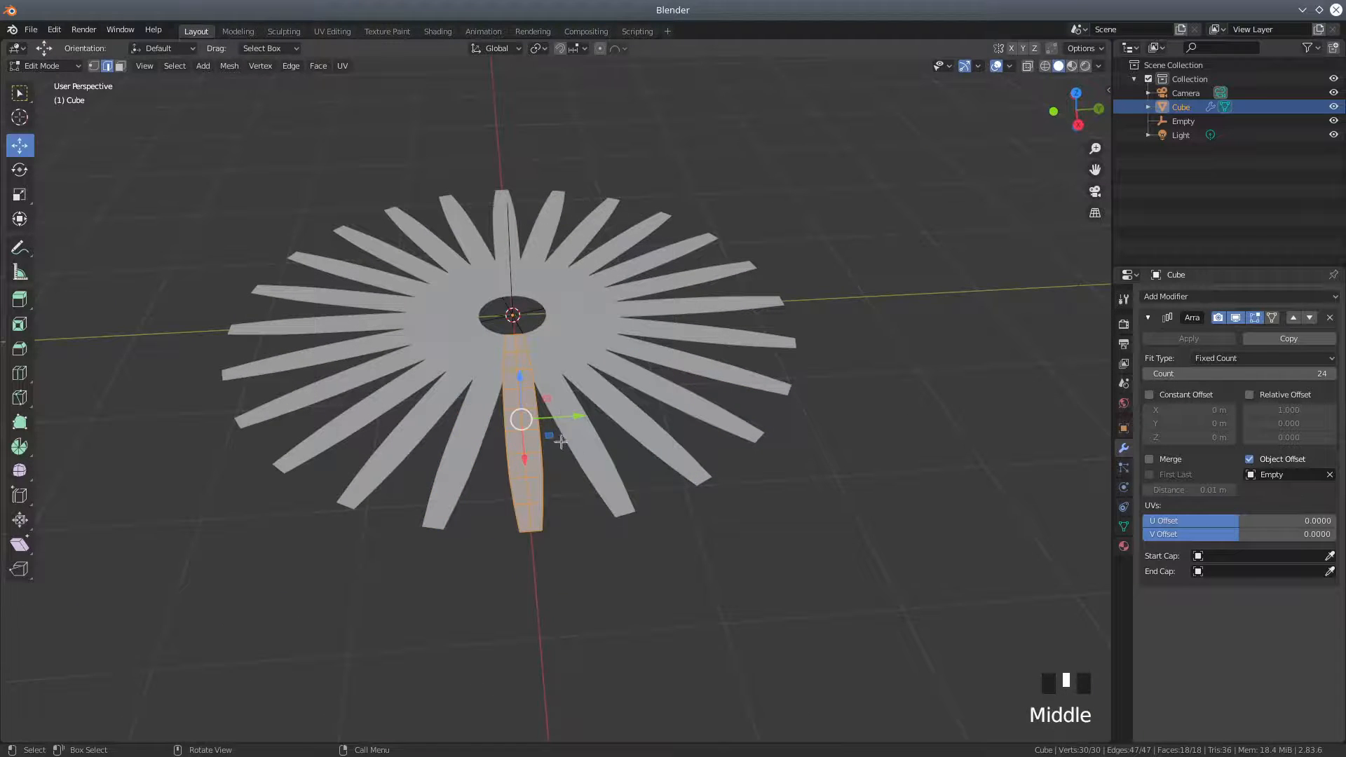
Set the transform pivot point to the 3D Cursor.
middle_click_drag(549, 436, 550, 70)
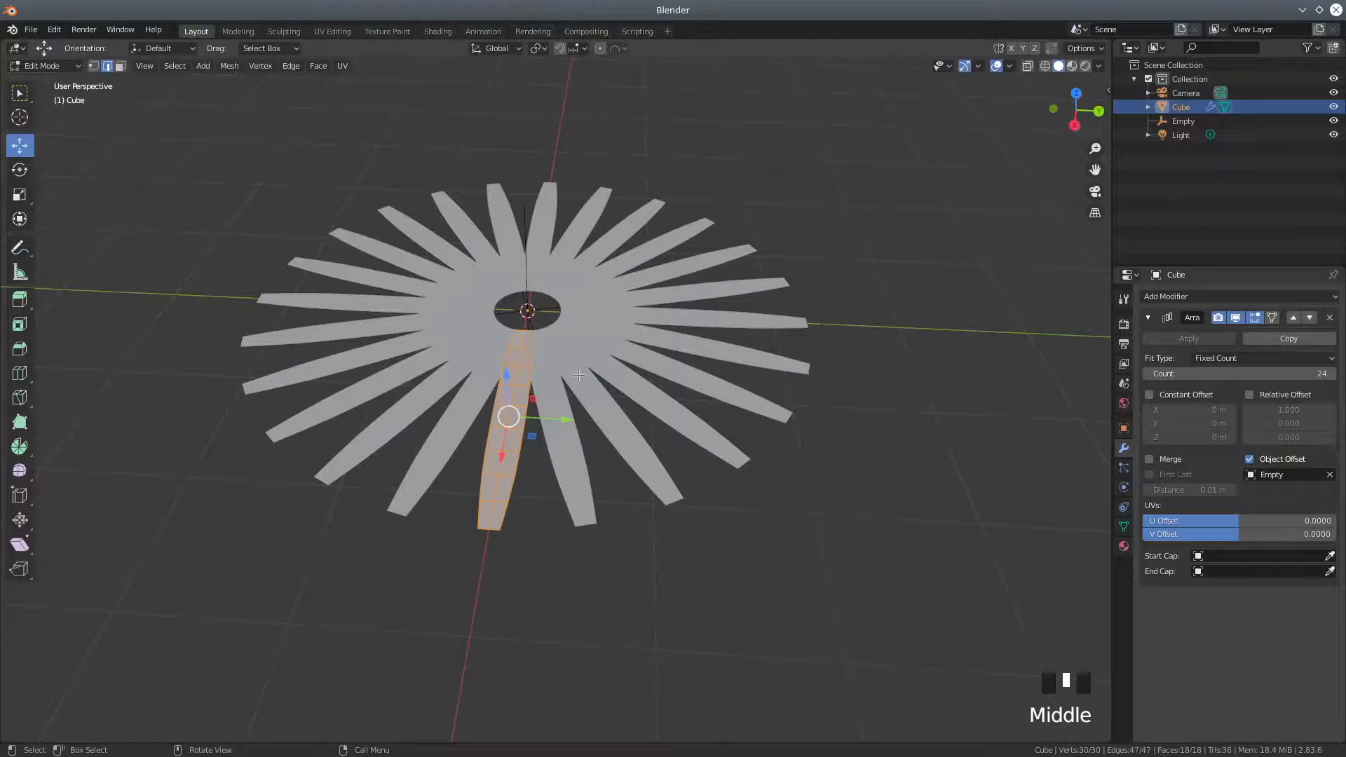
left_click(543, 51)
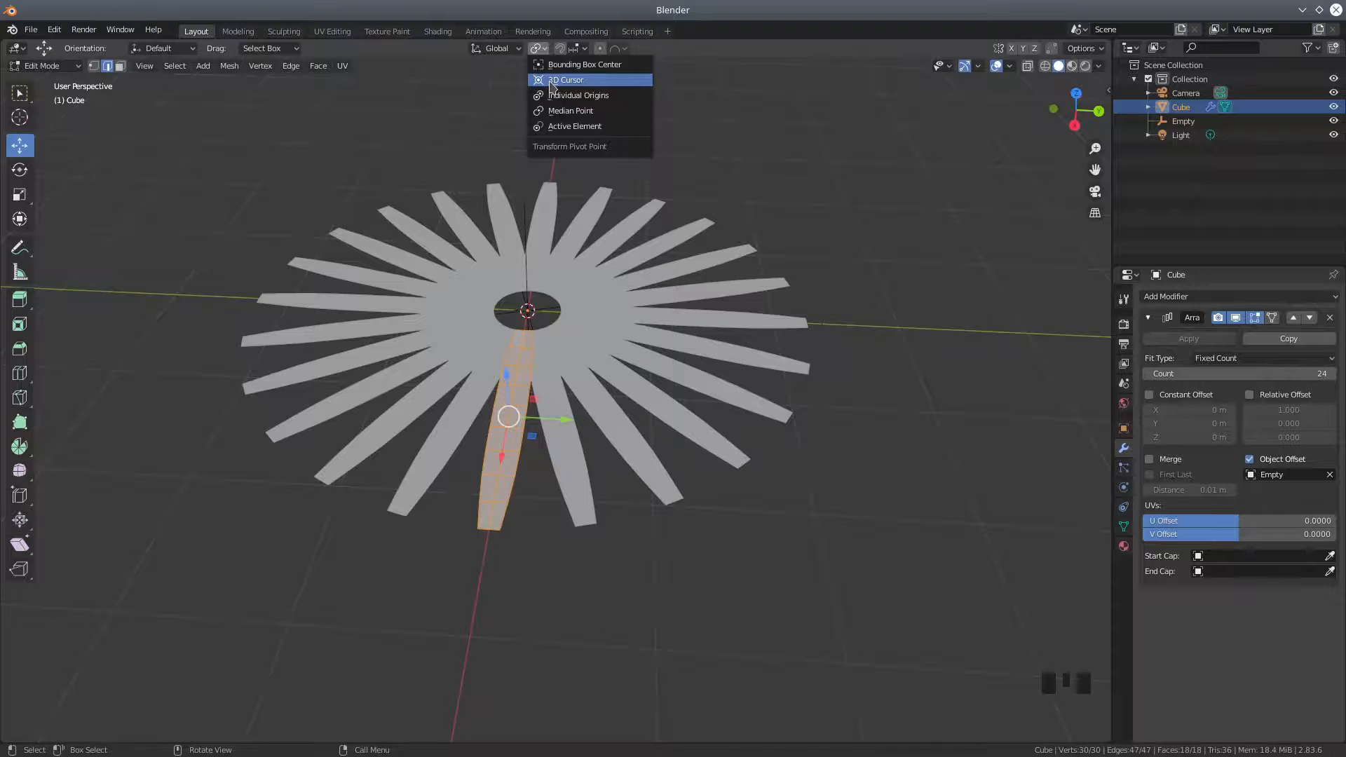
left_click(553, 81)
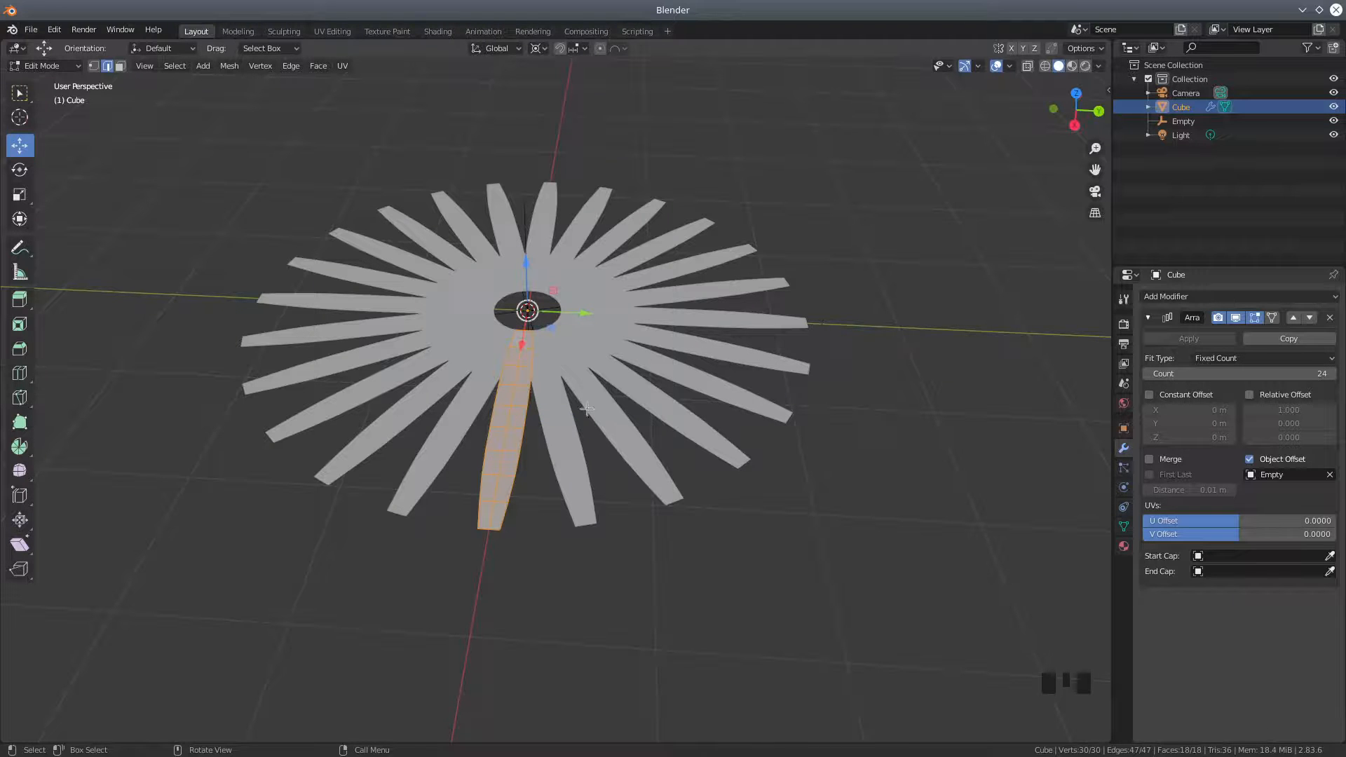
Try to rotate the selected strip mesh about the global Z axis around the 3D cursor.
key("r")
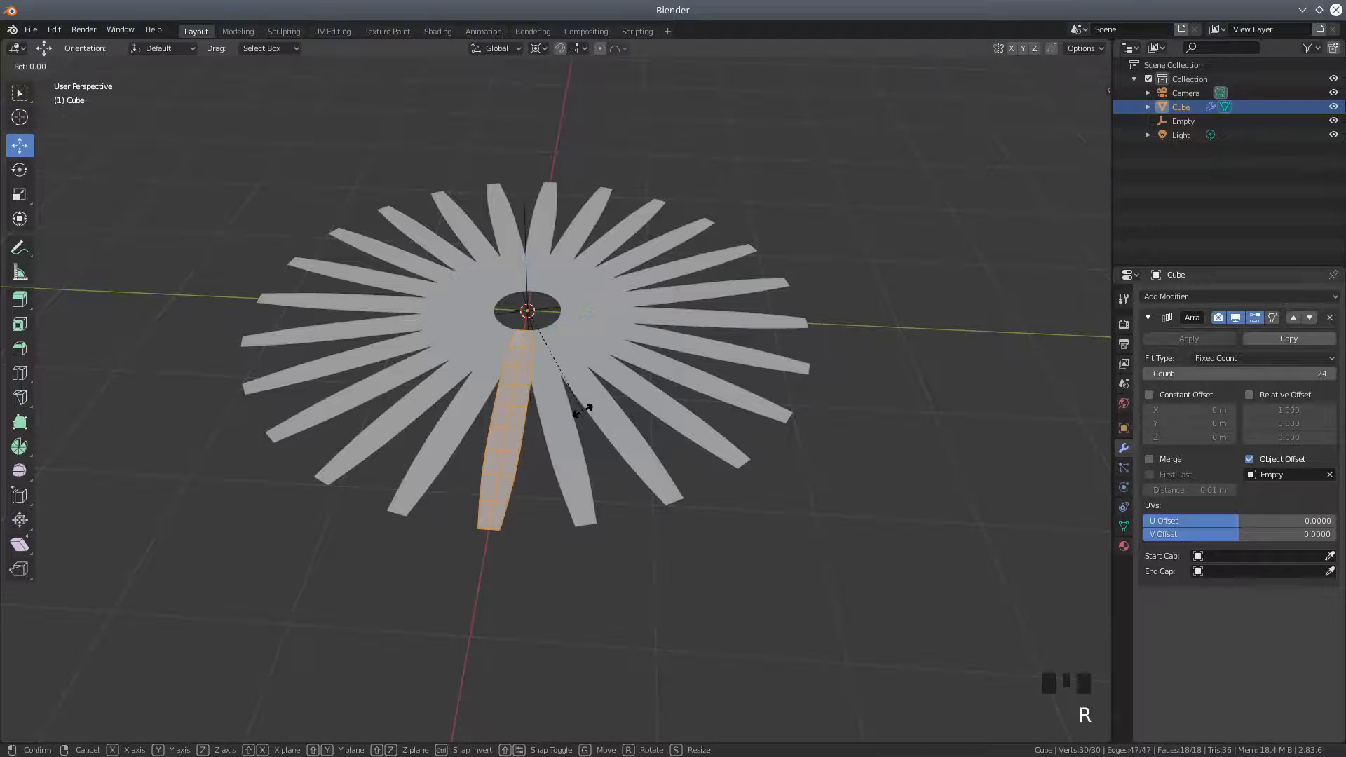
key("z")
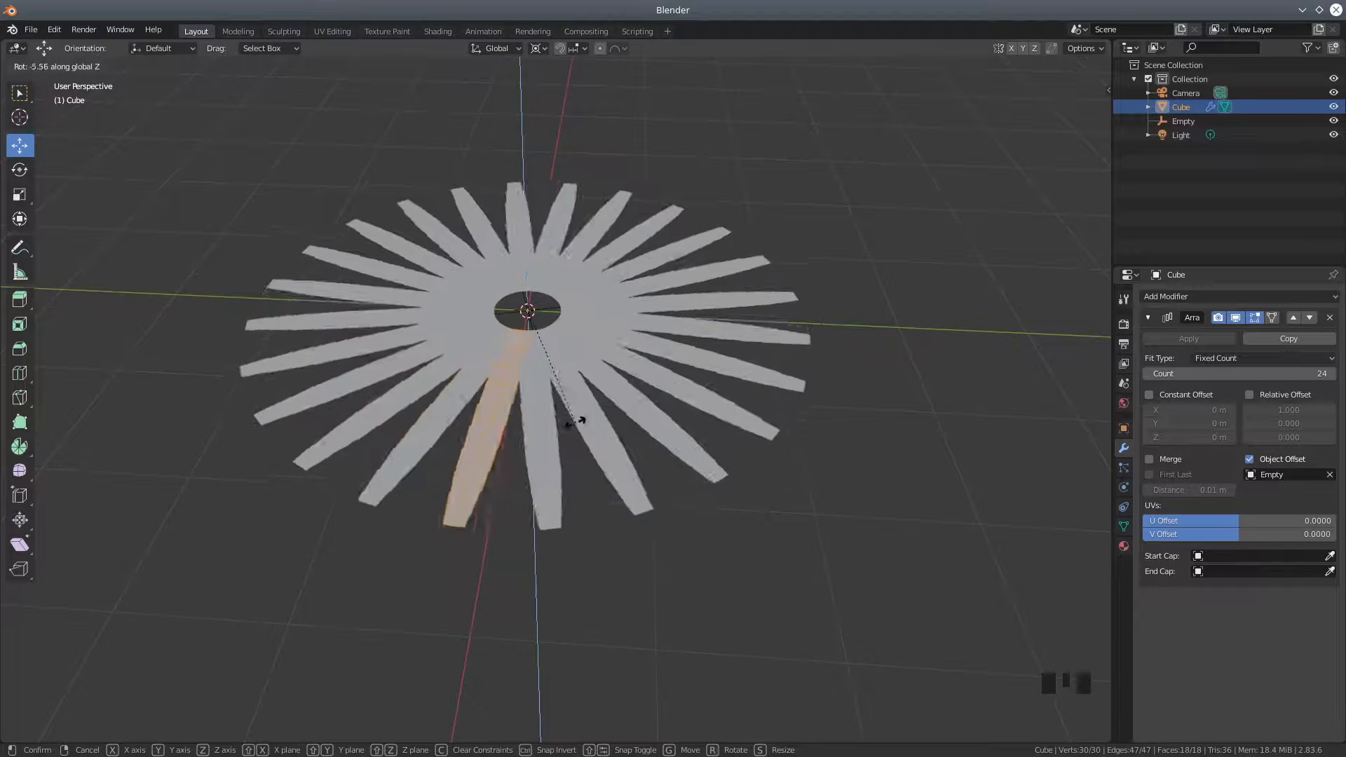
left_click(576, 419)
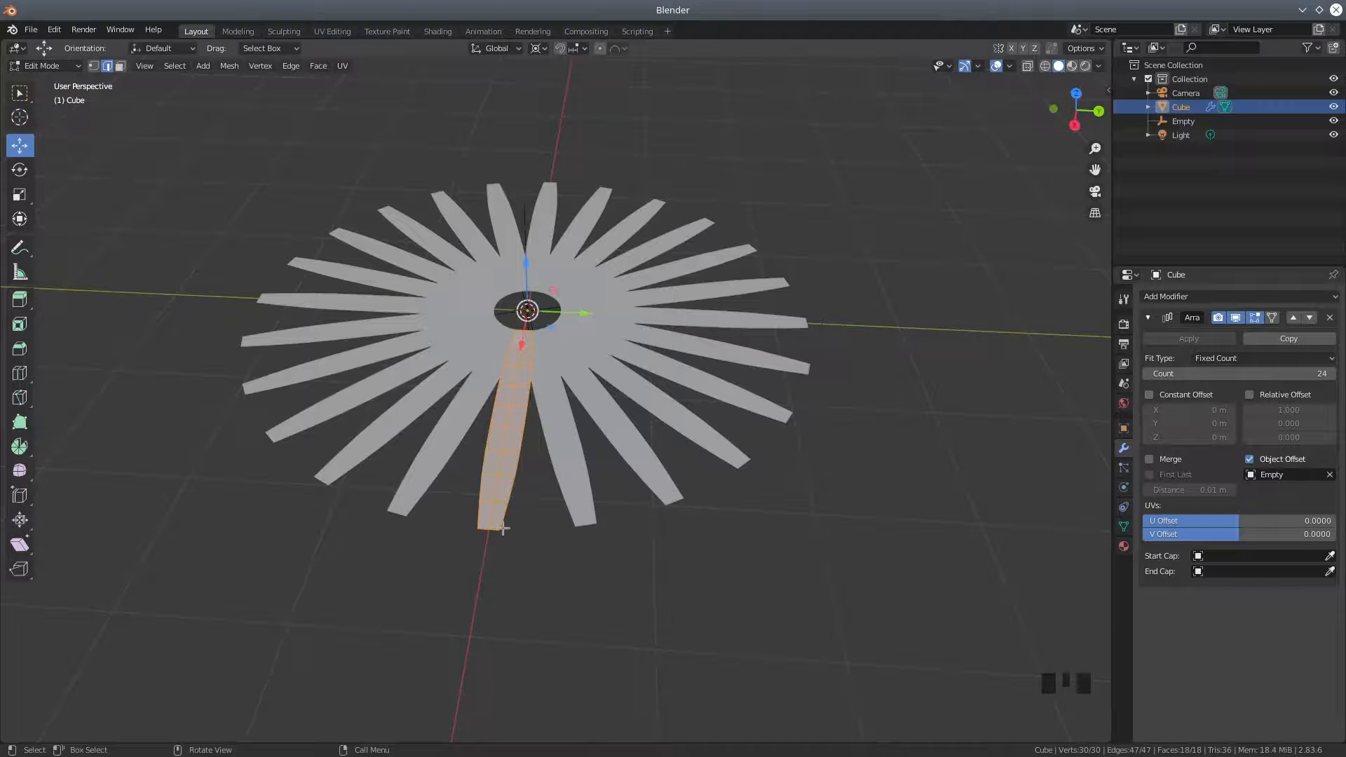
middle_click_drag(556, 548, 487, 68)
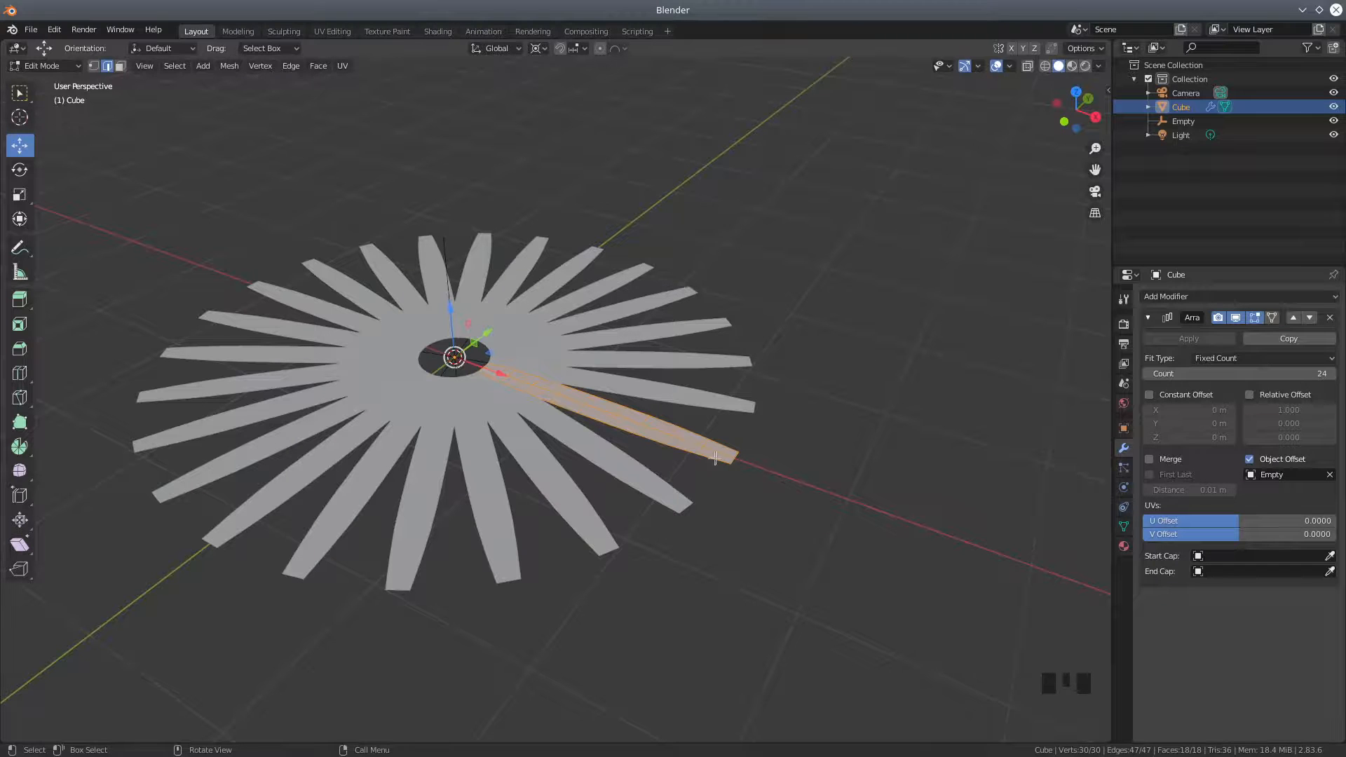
Select the three vertices at the outer tip of the strip in vertex select mode.
left_click(95, 67)
scroll(737, 514, "up", 2)
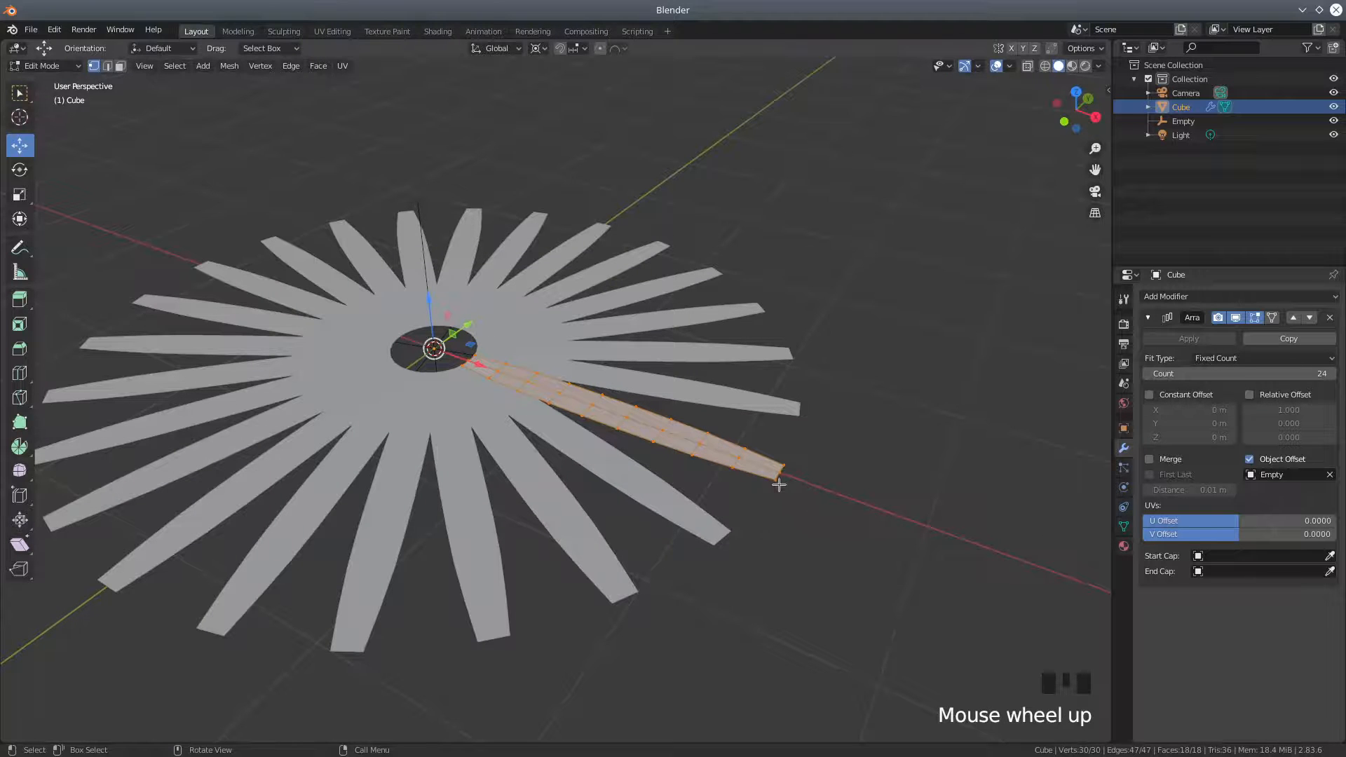
left_click(782, 484)
left_click(779, 474, "shift")
left_click(783, 466, "shift")
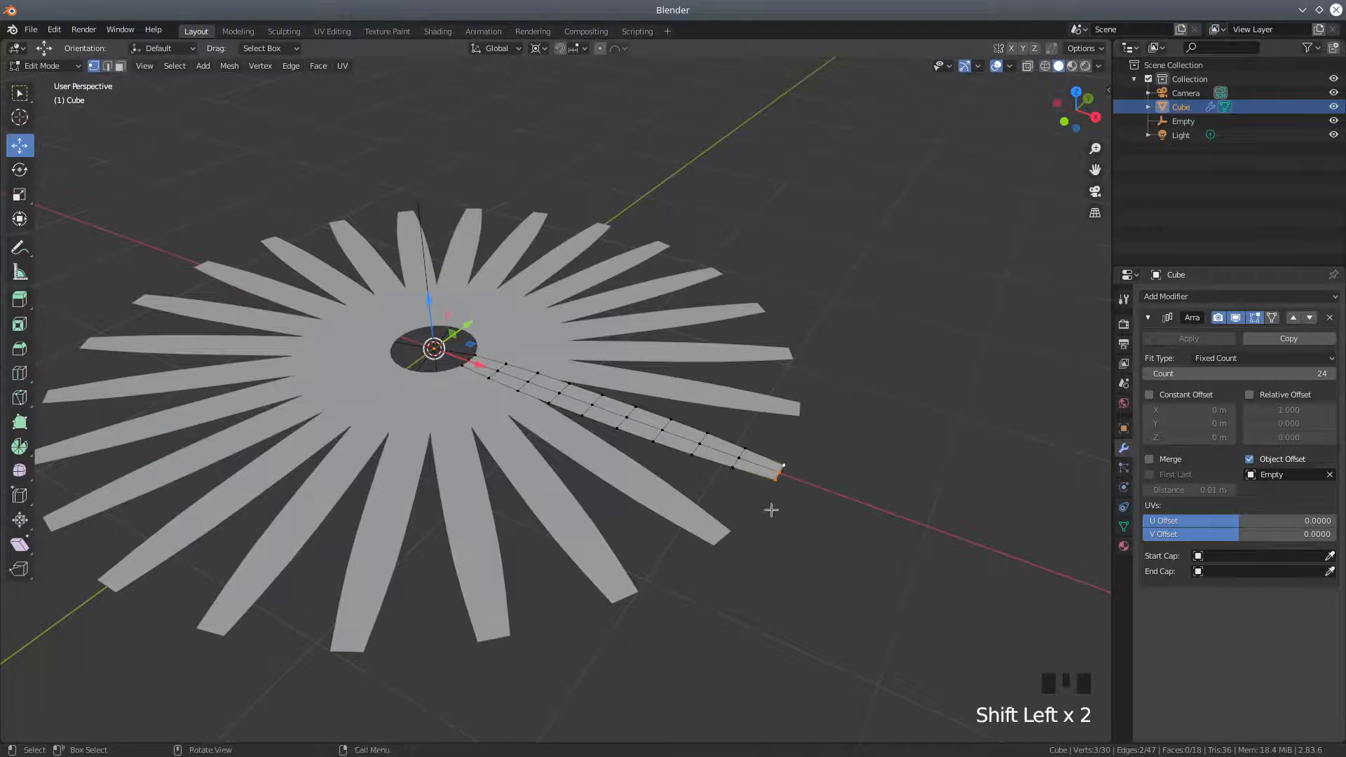
Enable proportional editing and set the transform pivot point to Individual Origins.
left_click(600, 48)
middle_click_drag(664, 416, 700, 439)
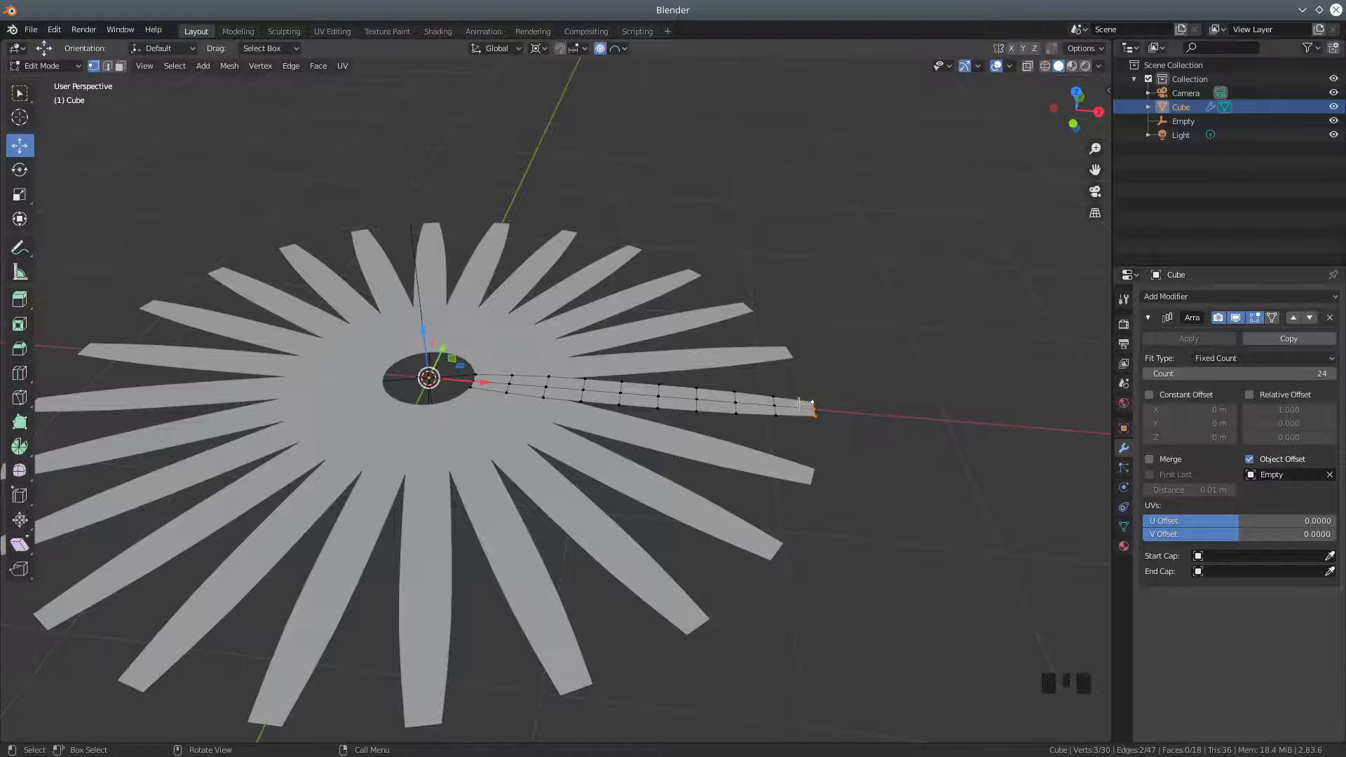
key("g")
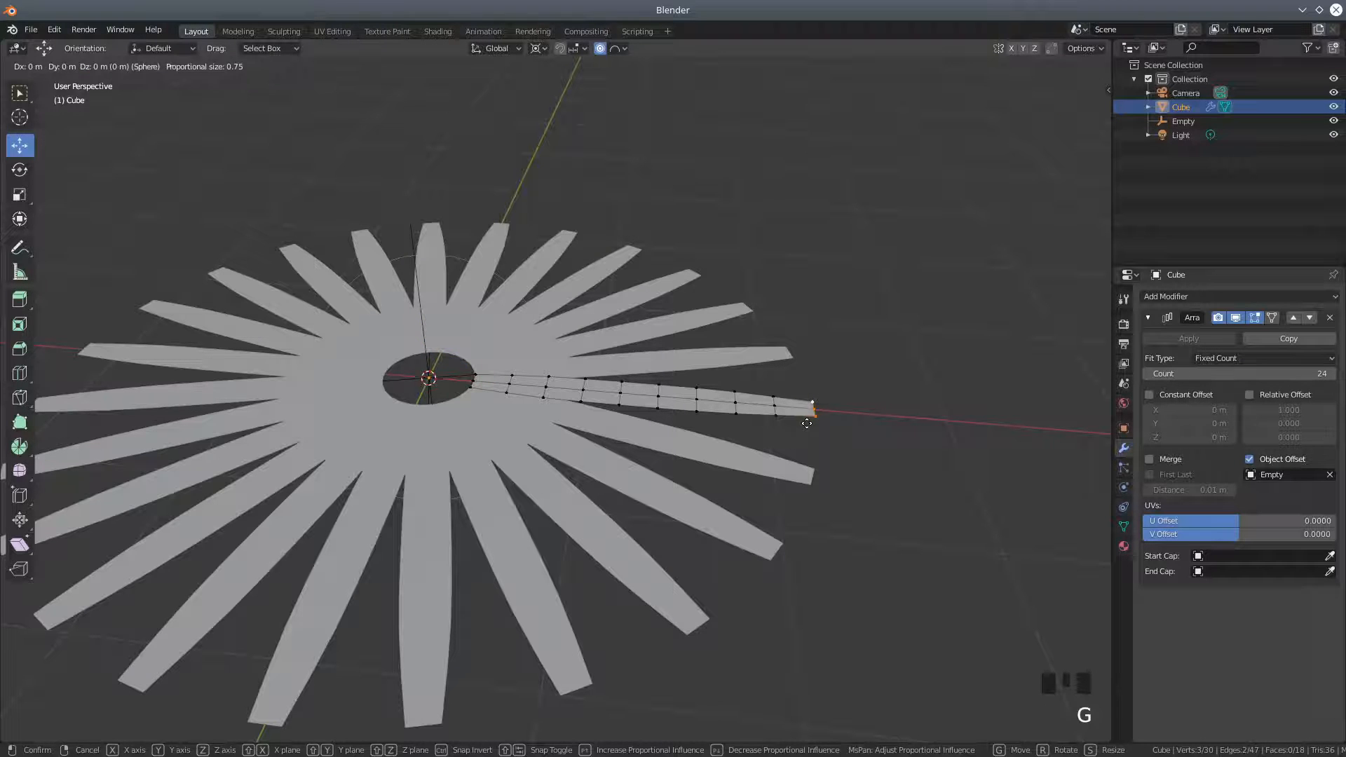
right_click(806, 423)
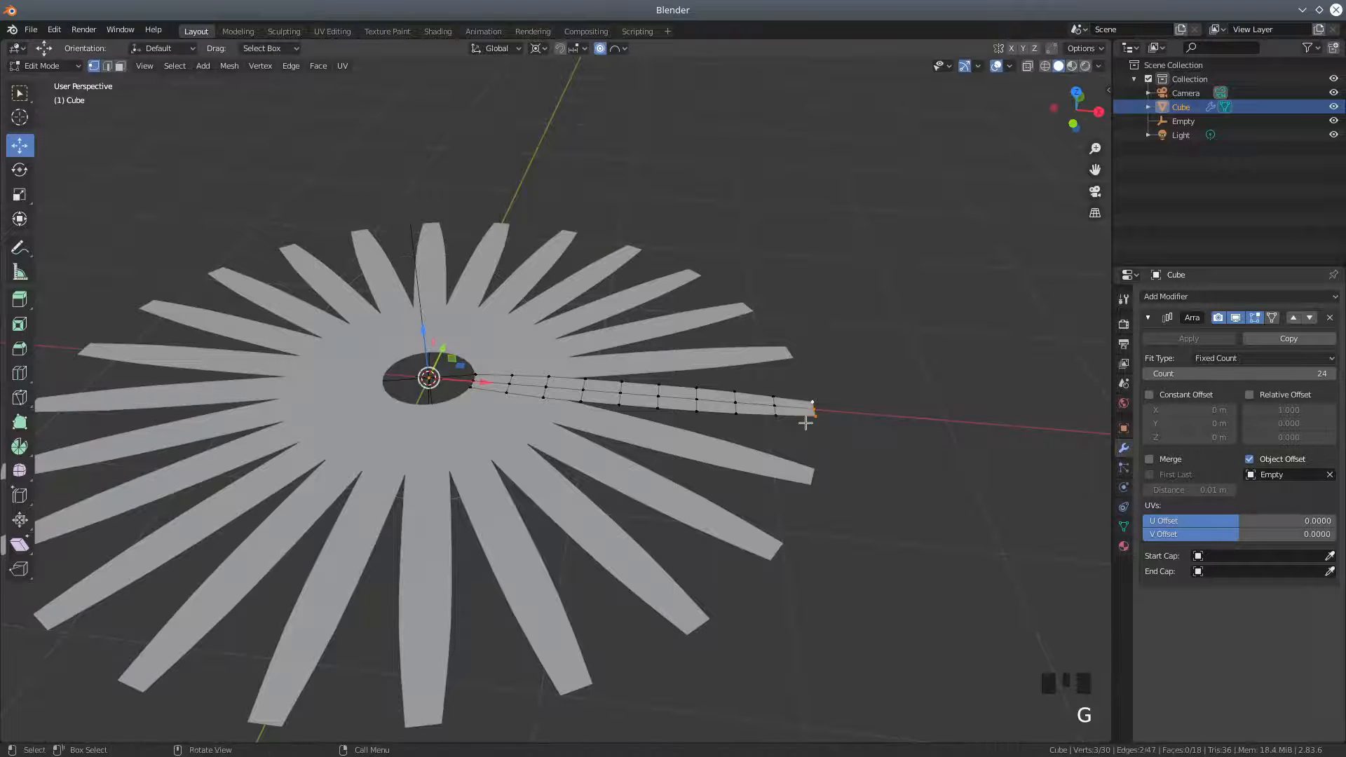
left_click(539, 49)
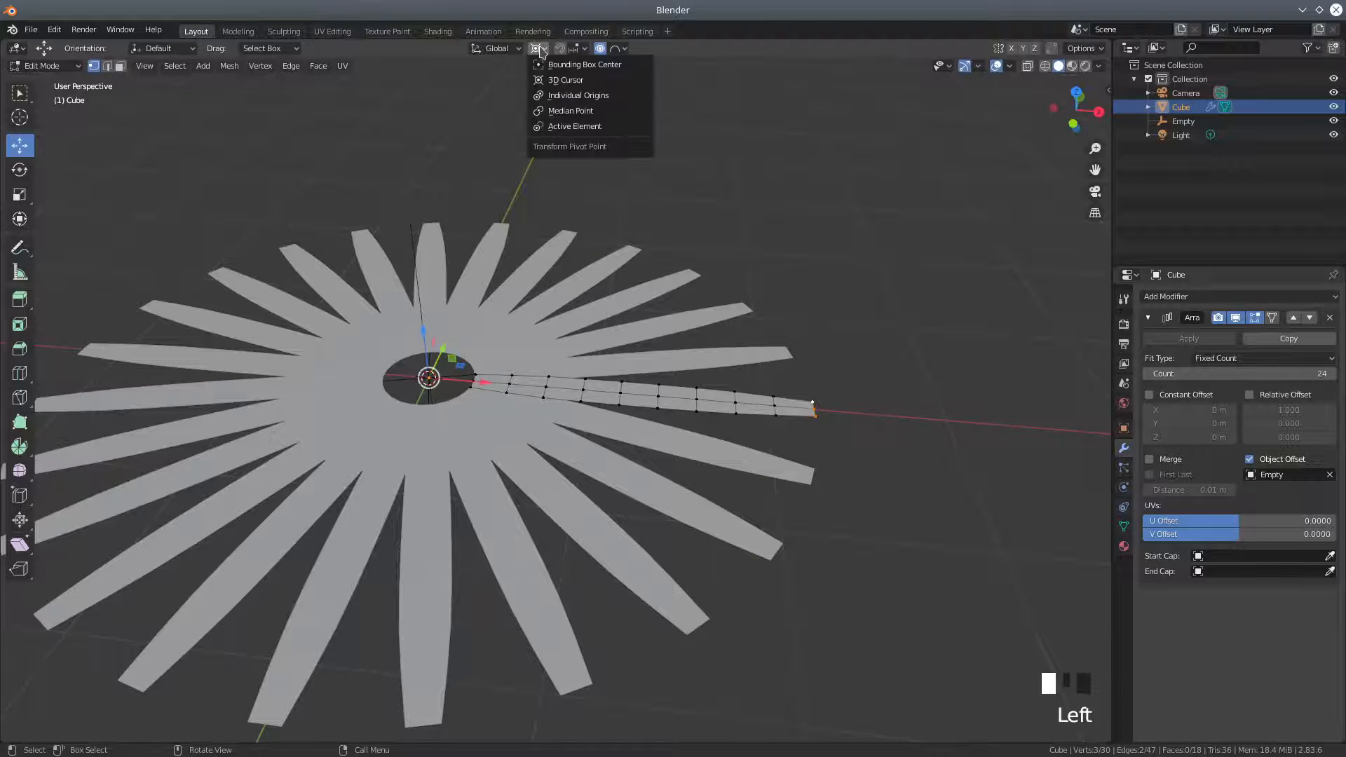
left_click(565, 95)
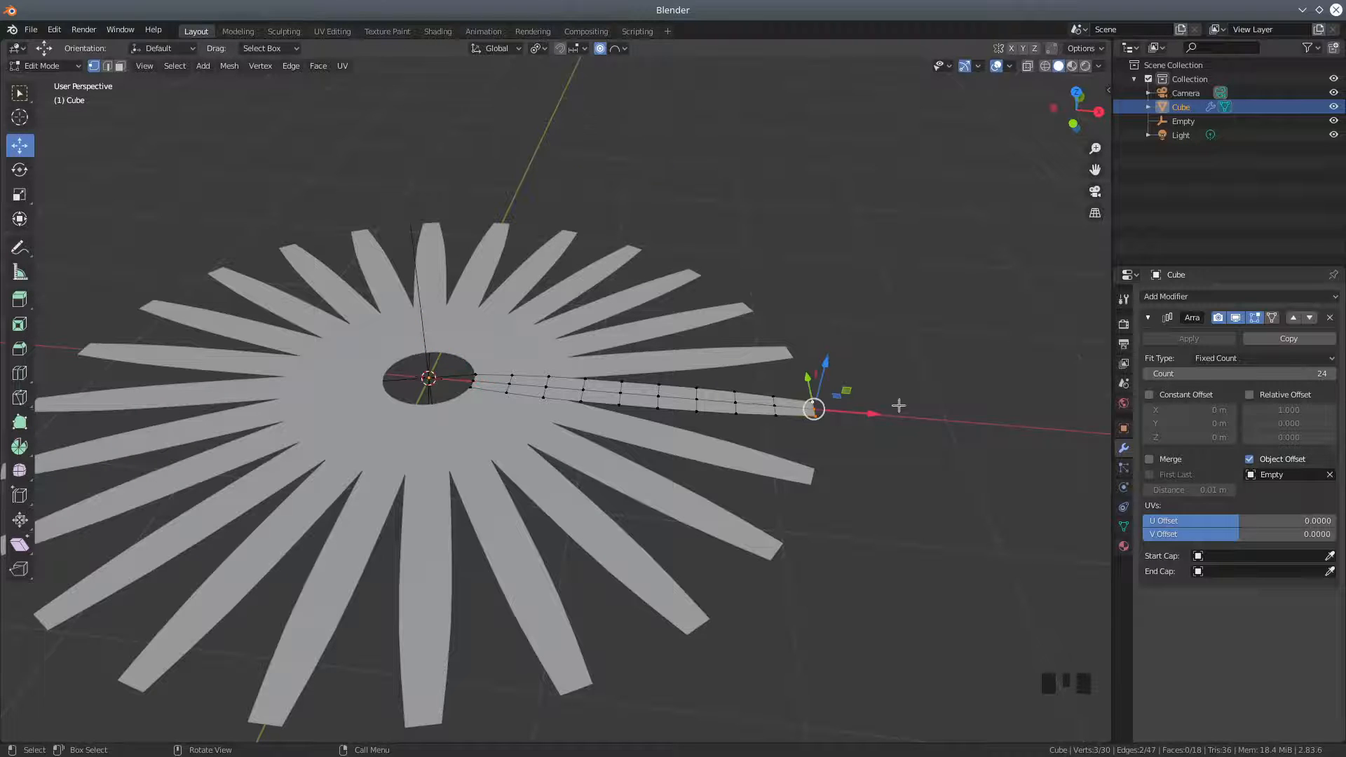
Enlarge the proportional editing influence around the strip's tip vertices without moving them.
left_click(814, 410, "shift")
left_click(815, 409, "shift")
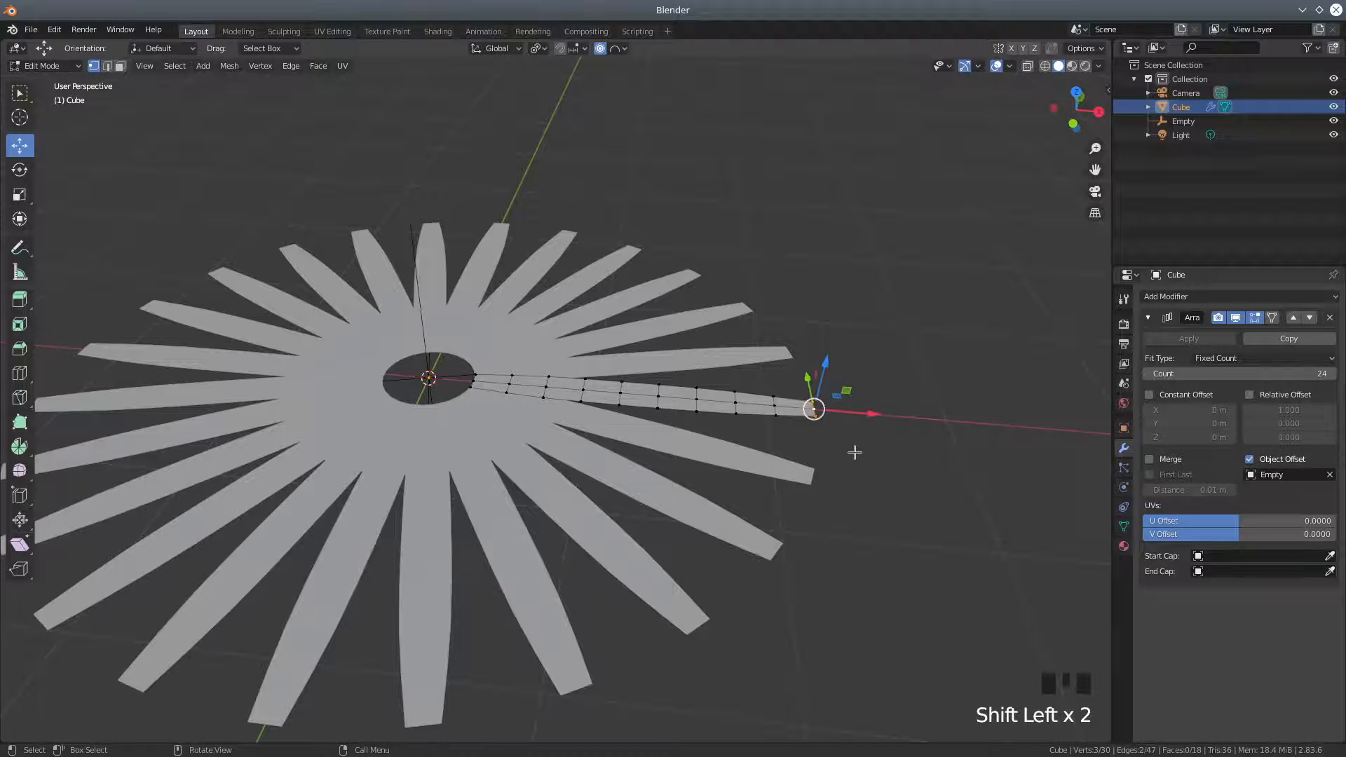
key("g")
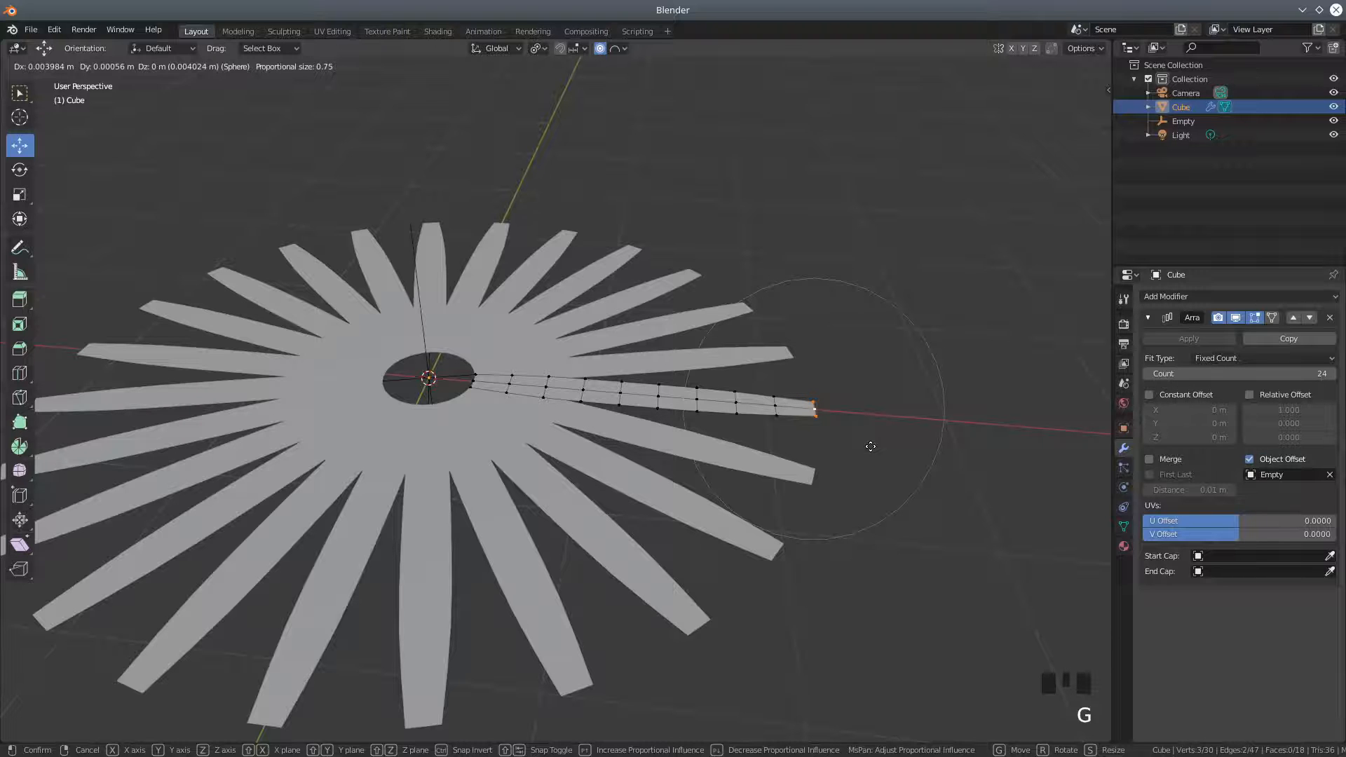
scroll(870, 447, "down", 1)
scroll(870, 447, "down", 2)
scroll(870, 446, "down", 4)
scroll(869, 446, "down", 1)
scroll(870, 446, "down", 1)
right_click(871, 447)
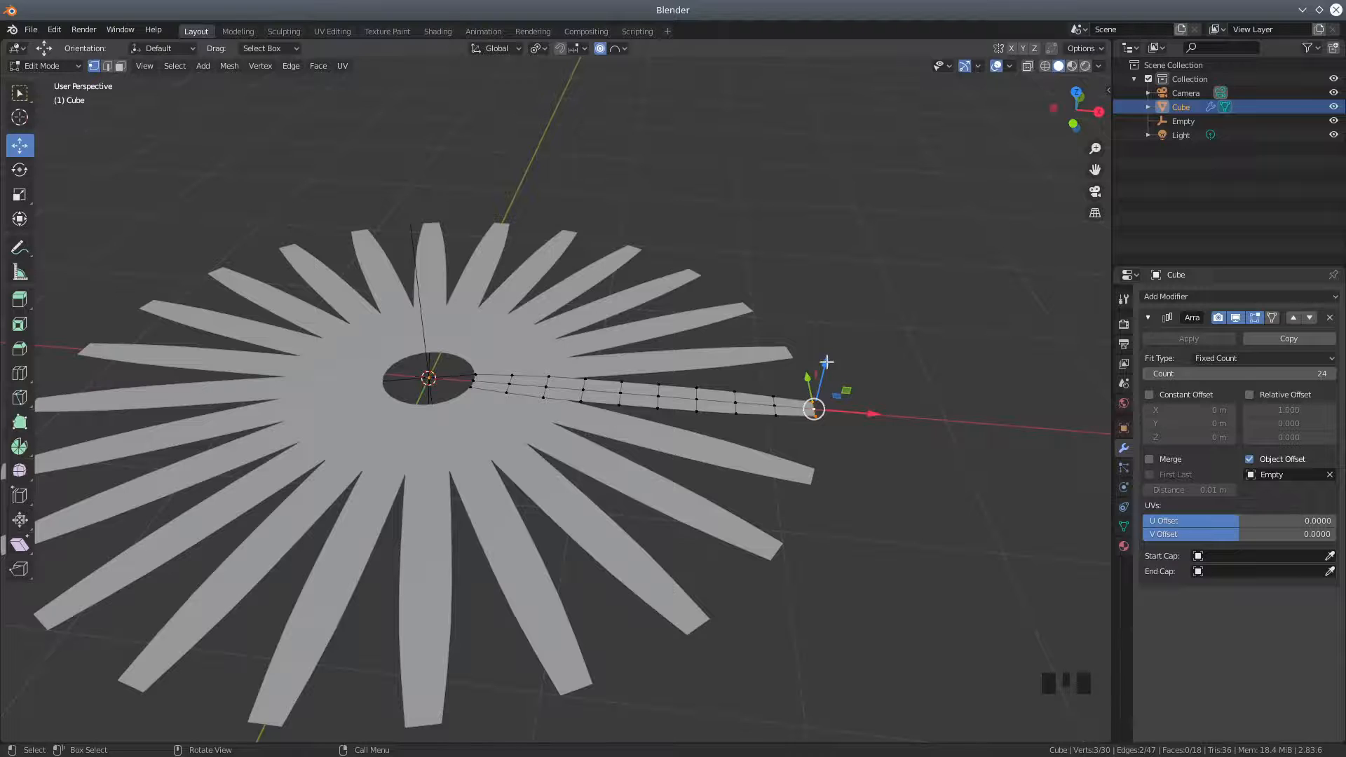
Test lifting the strip's tip along Z, undo the test moves, and set the proportional falloff to Smooth.
left_click_drag(827, 362, 810, 323)
key("ctrl+z")
left_click(620, 48)
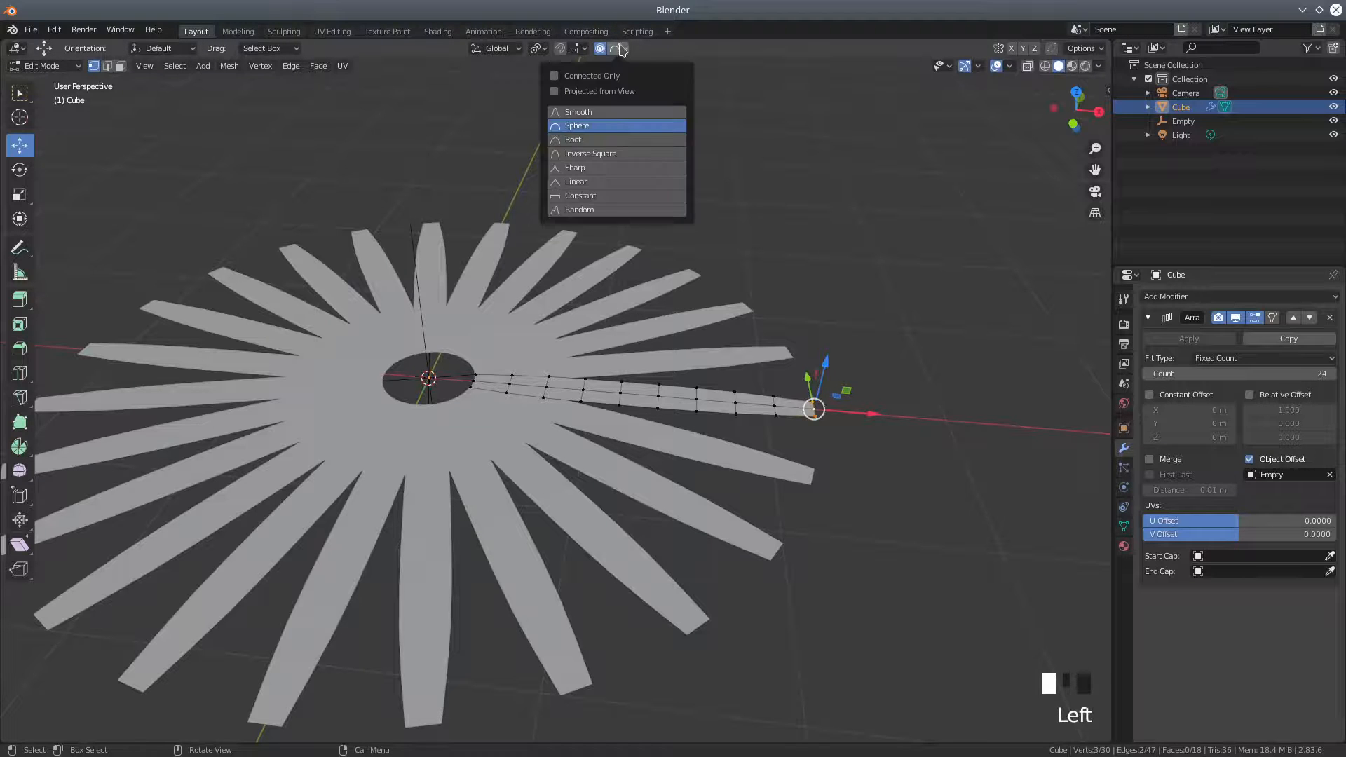
left_click(594, 114)
left_click_drag(830, 365, 827, 345)
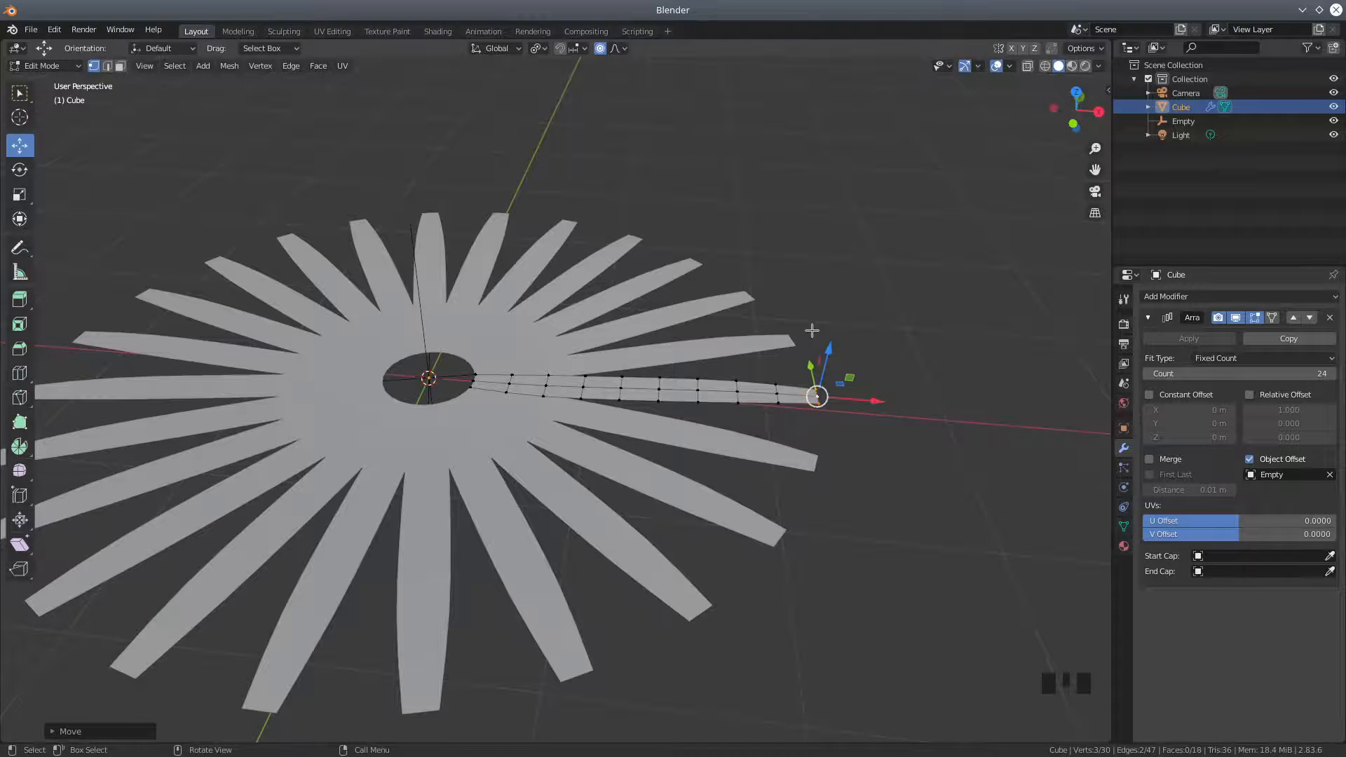
key("ctrl+z")
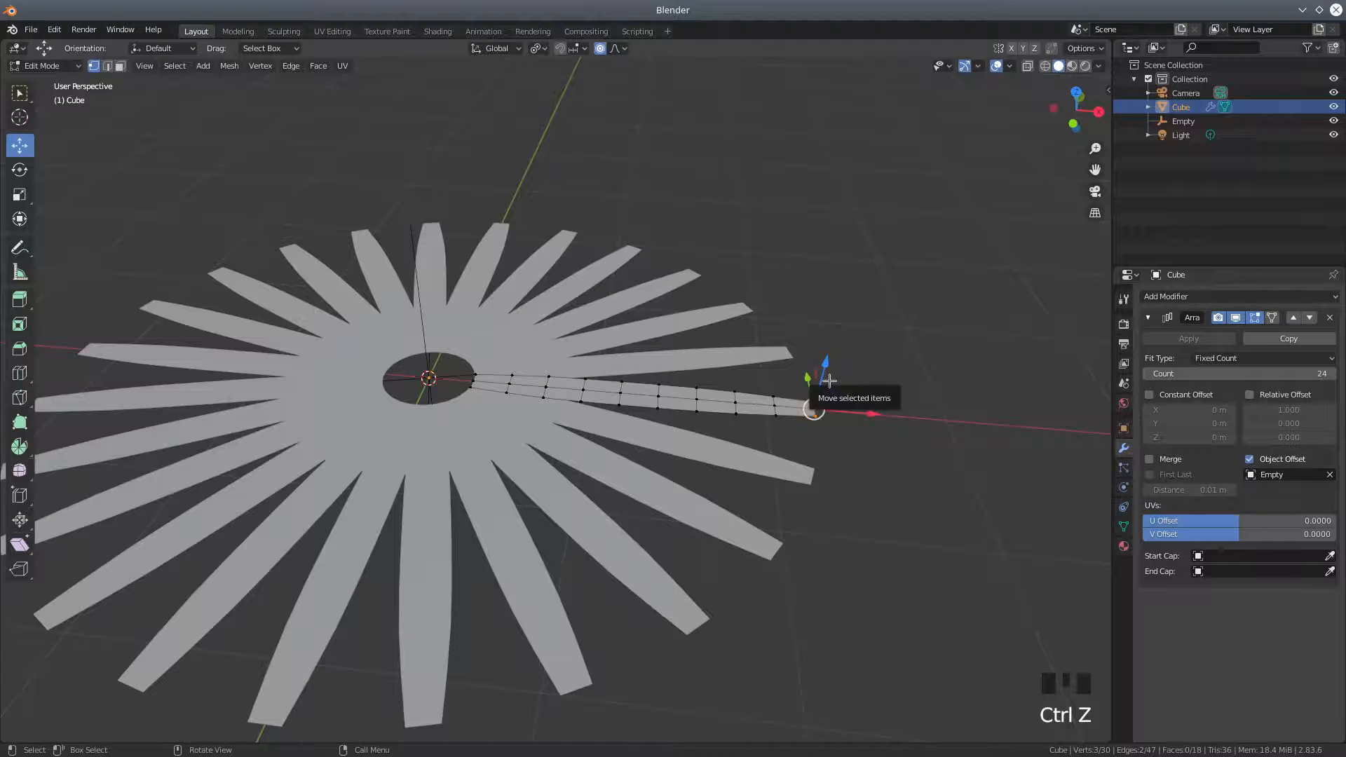
Bend the strip's outer end upward along Z with a smaller proportional influence and turn proportional editing off.
key("g")
scroll(830, 381, "up", 1)
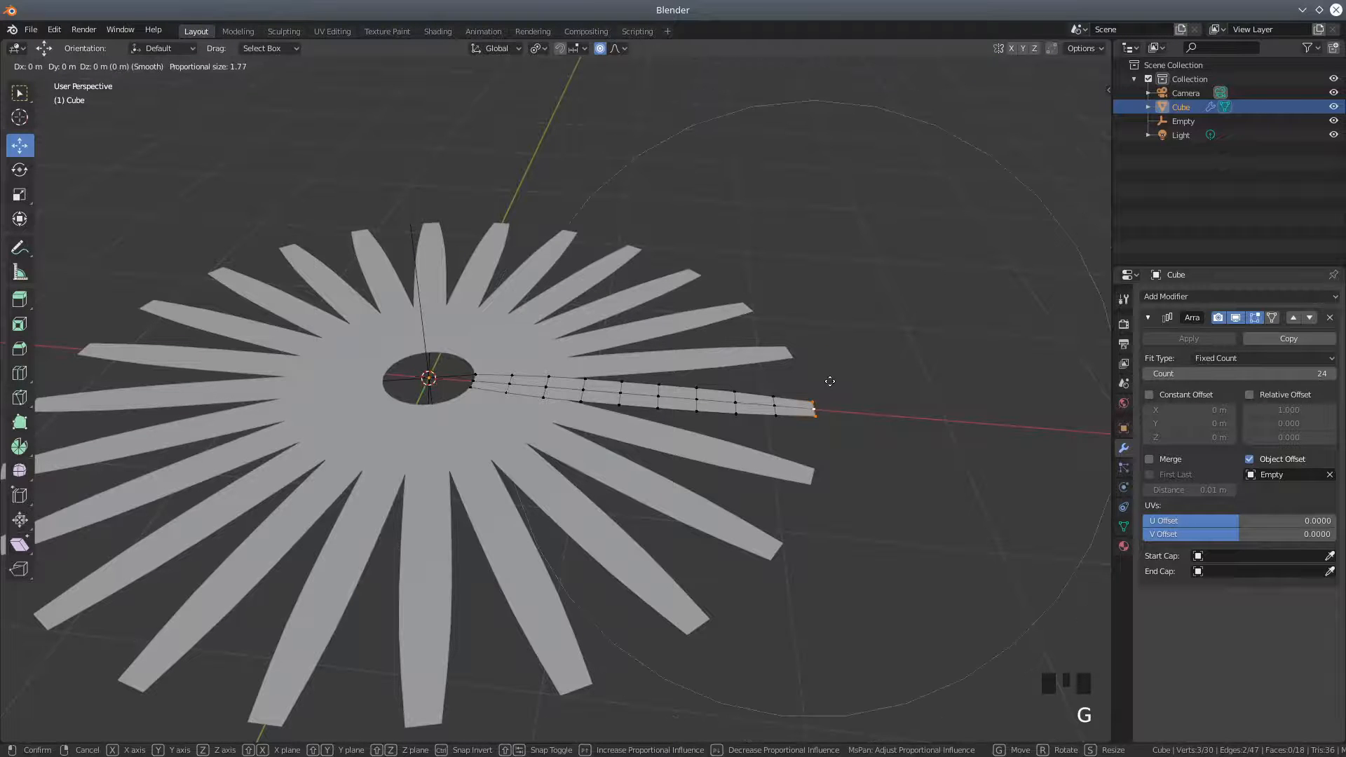
scroll(830, 381, "up", 1)
right_click(830, 380)
left_click_drag(829, 360, 824, 323)
middle_click_drag(850, 406, 791, 404)
left_click(599, 49)
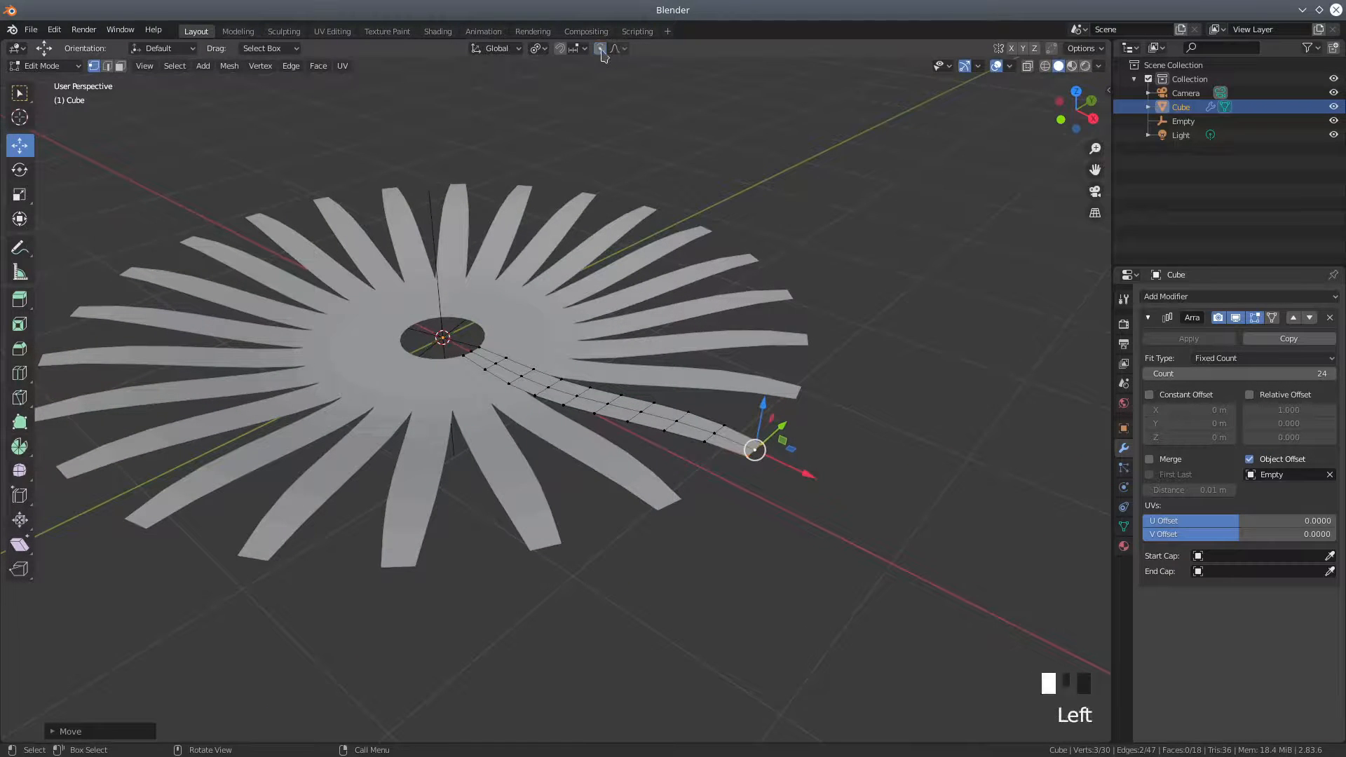
Switch to edge selection and raise crosswise edges in the outer part of the strip along Z.
left_click(107, 66)
middle_click_drag(658, 472, 694, 401)
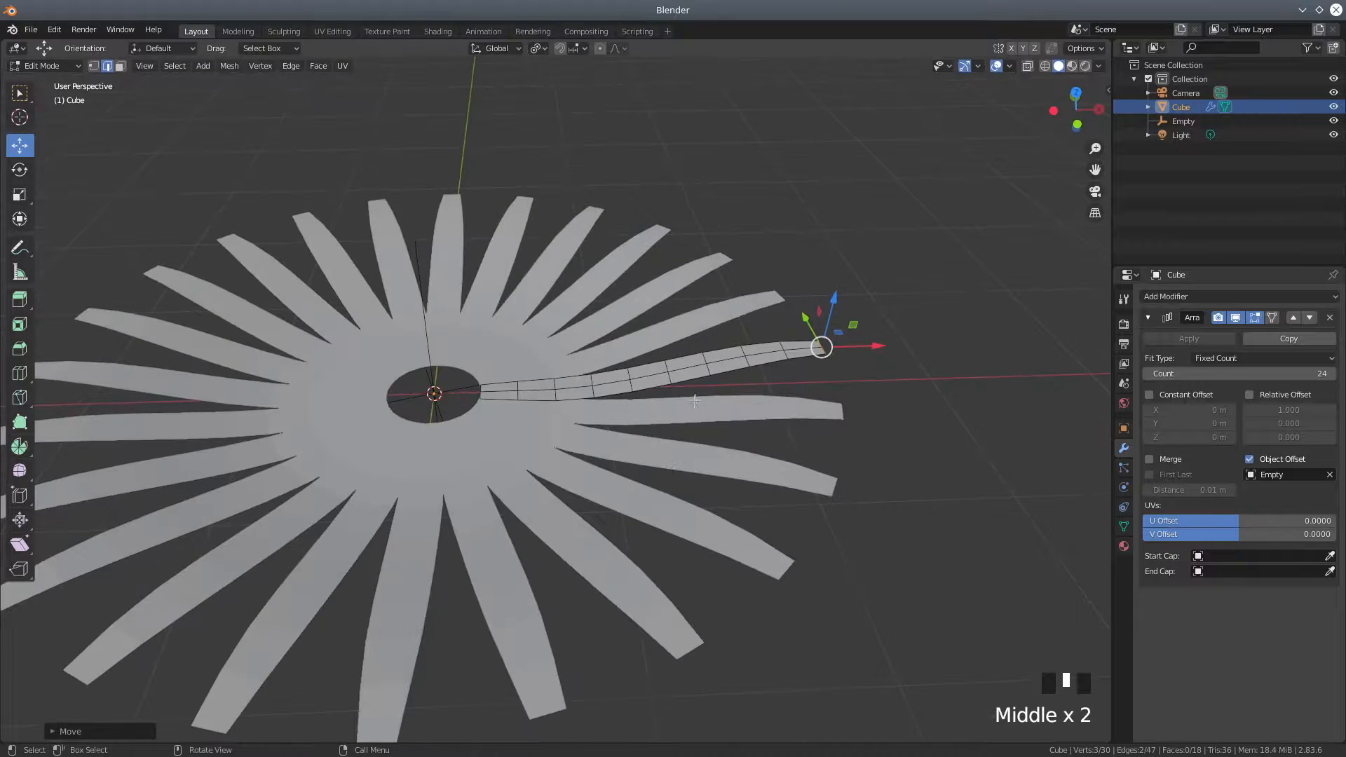
left_click(712, 365)
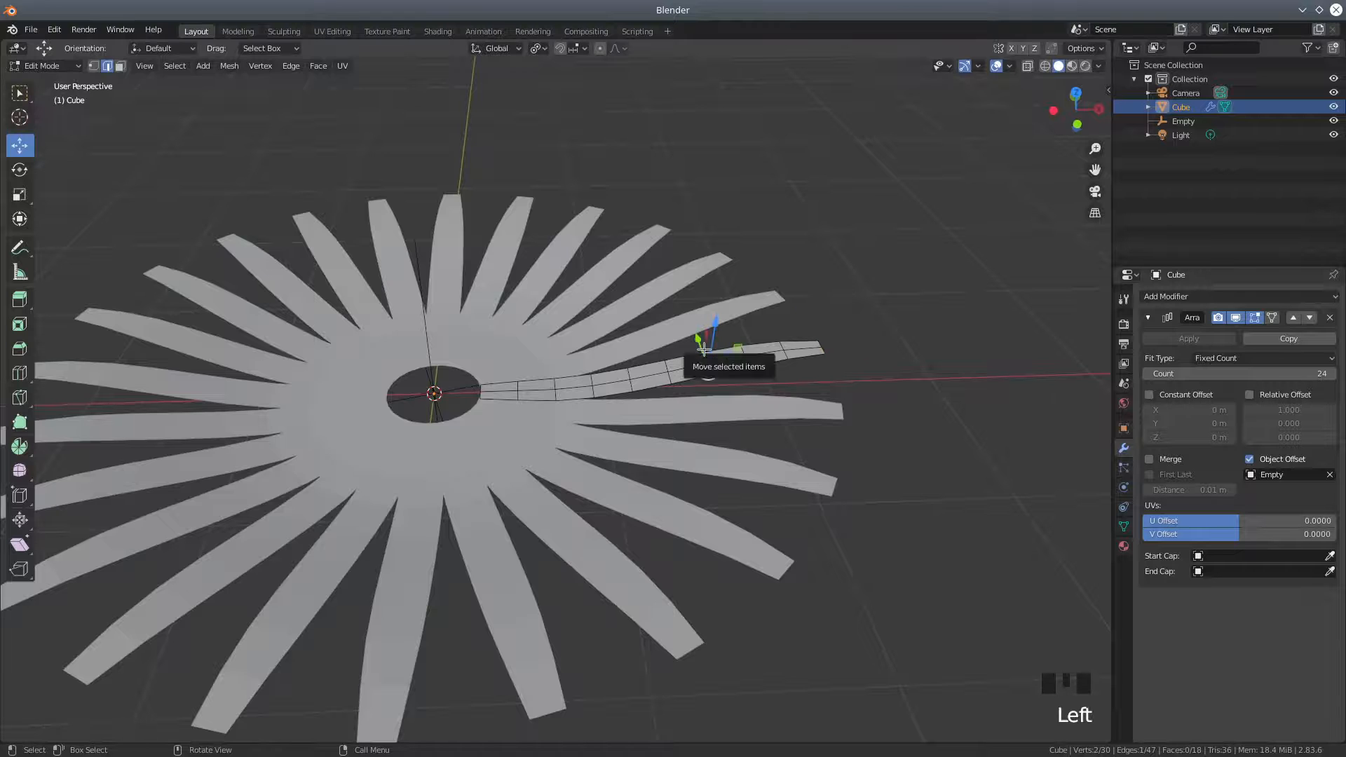
left_click(704, 354, "ctrl+shift")
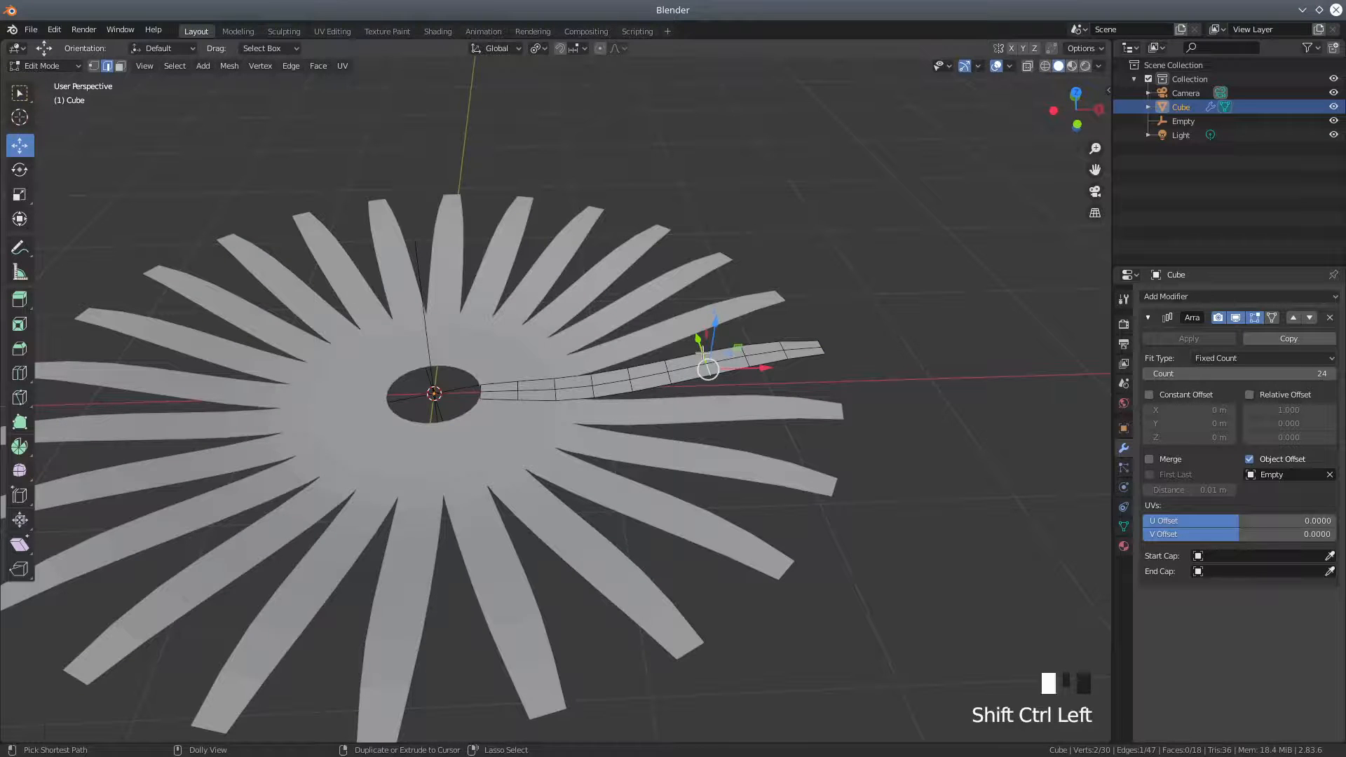
left_click(747, 348, "ctrl+shift")
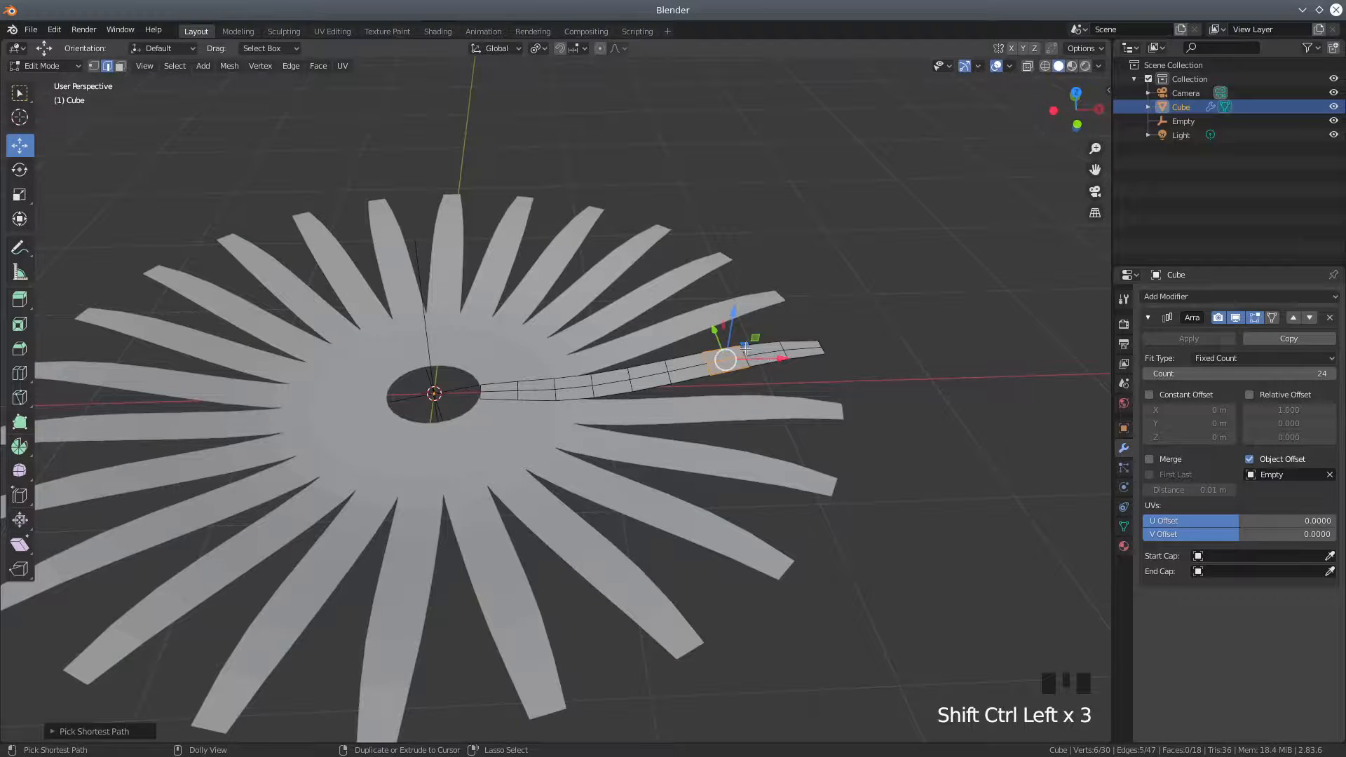
left_click(766, 352, "ctrl+shift")
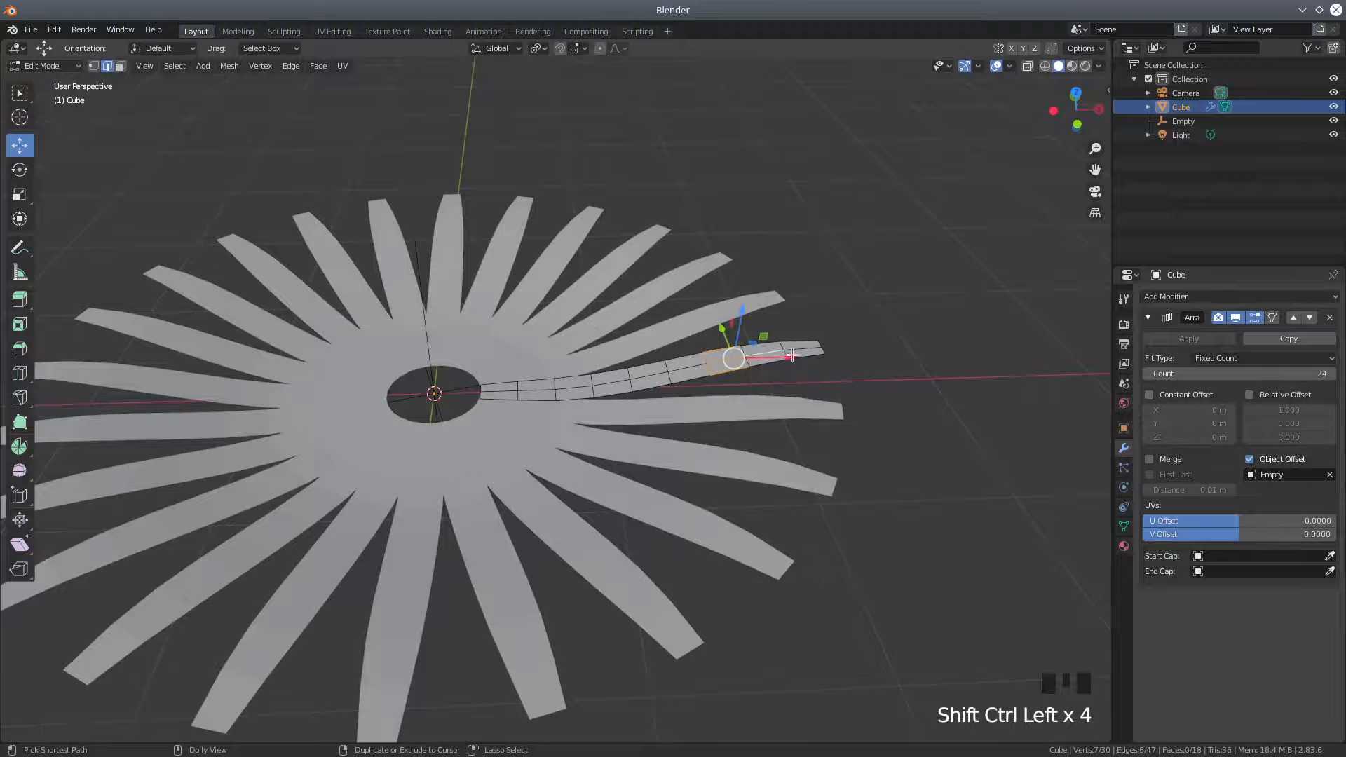
left_click(778, 356, "ctrl+shift")
left_click(790, 354, "ctrl+shift")
left_click(803, 352, "ctrl+shift")
left_click(807, 351, "ctrl+shift")
left_click(810, 350, "ctrl+shift")
left_click_drag(773, 303, 747, 314)
Adjust the heights of the two crosswise edge rows just inside the strip's tip along Z.
left_click(750, 363)
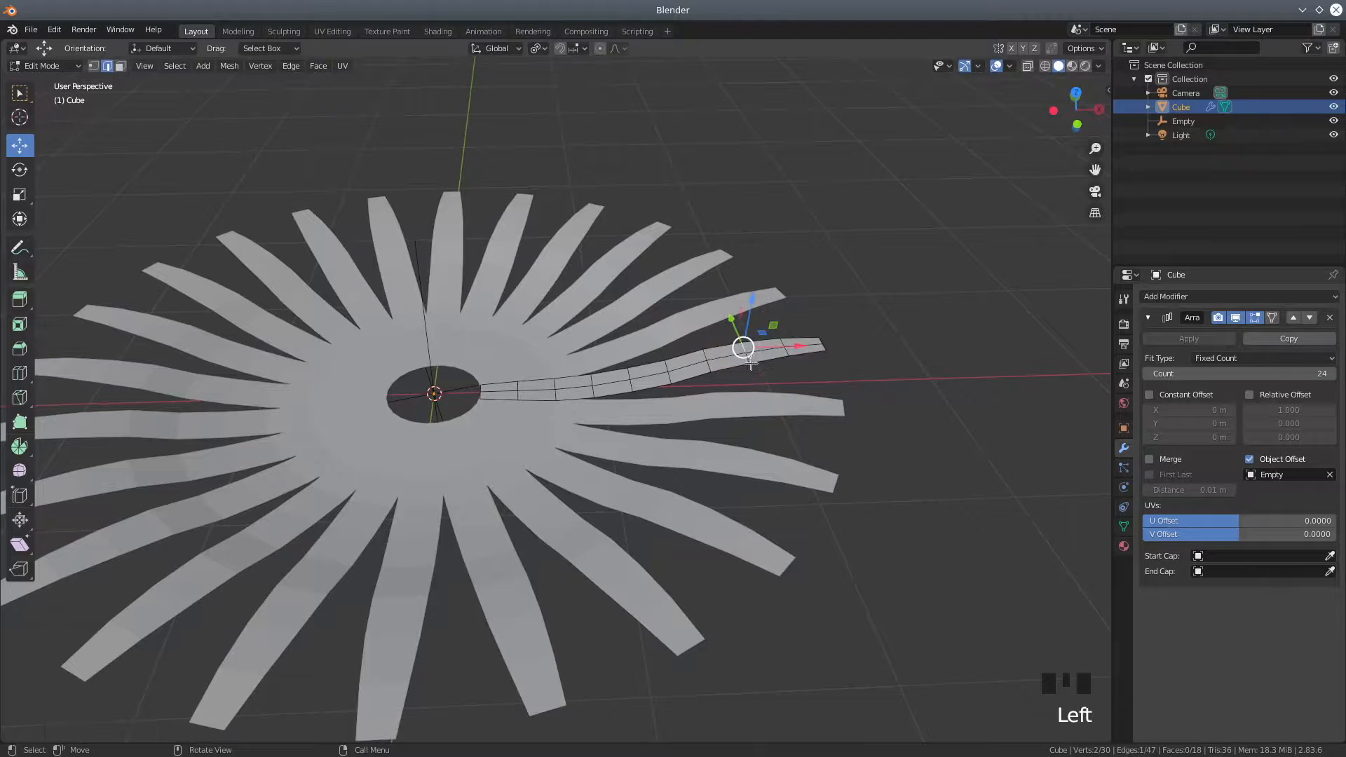
left_click(741, 345, "ctrl+shift")
left_click_drag(749, 308, 750, 324)
left_click(780, 342)
left_click(799, 344, "ctrl+shift")
left_click_drag(794, 300, 795, 290)
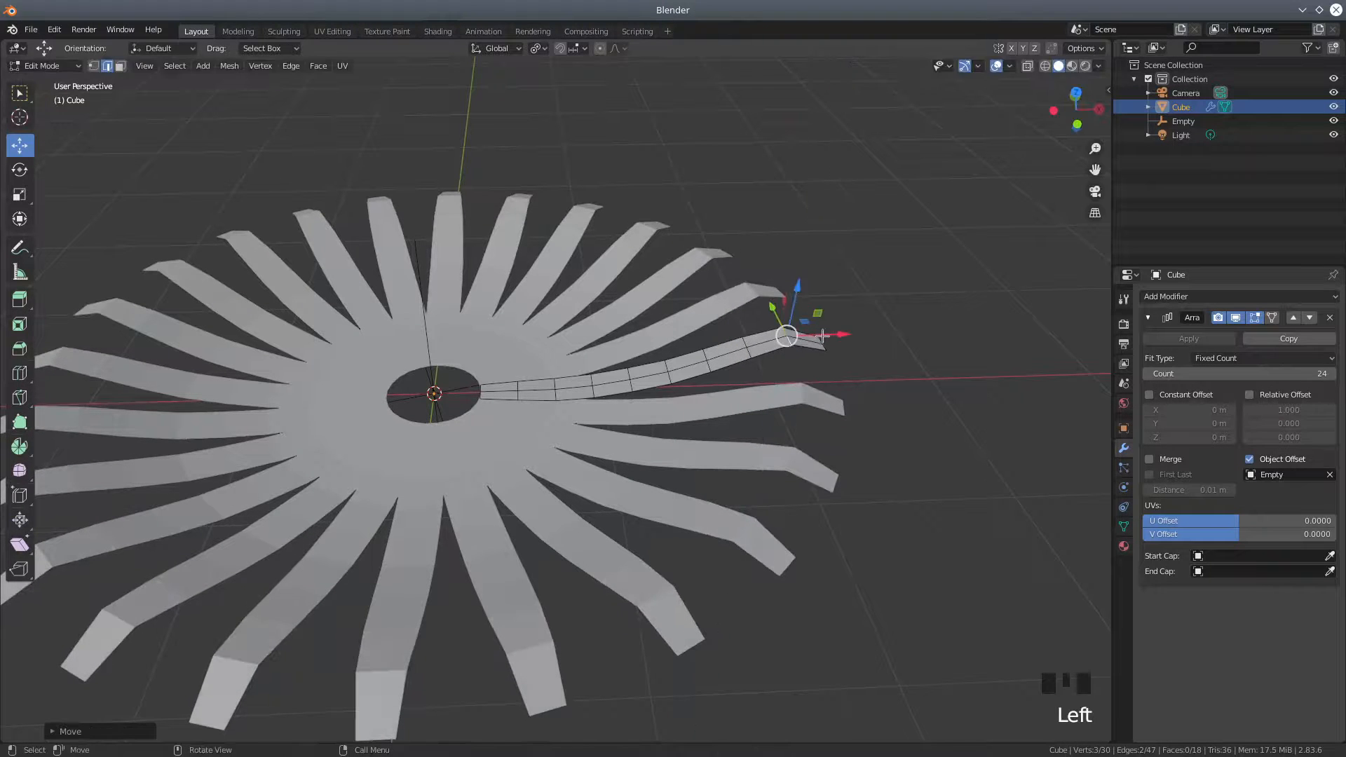
Raise the strip's tip edges along Z to continue the upward curve, and select the crosswise edges two rows inward.
left_click(823, 340)
left_click(822, 342, "ctrl+shift")
left_click_drag(838, 306, 758, 293)
left_click(750, 350)
left_click(745, 342, "shift")
Examine the curvature of the bent strips from several angles.
scroll(699, 449, "down", 4)
middle_click_drag(697, 449, 732, 464)
scroll(733, 464, "up", 3)
scroll(717, 469, "down", 1)
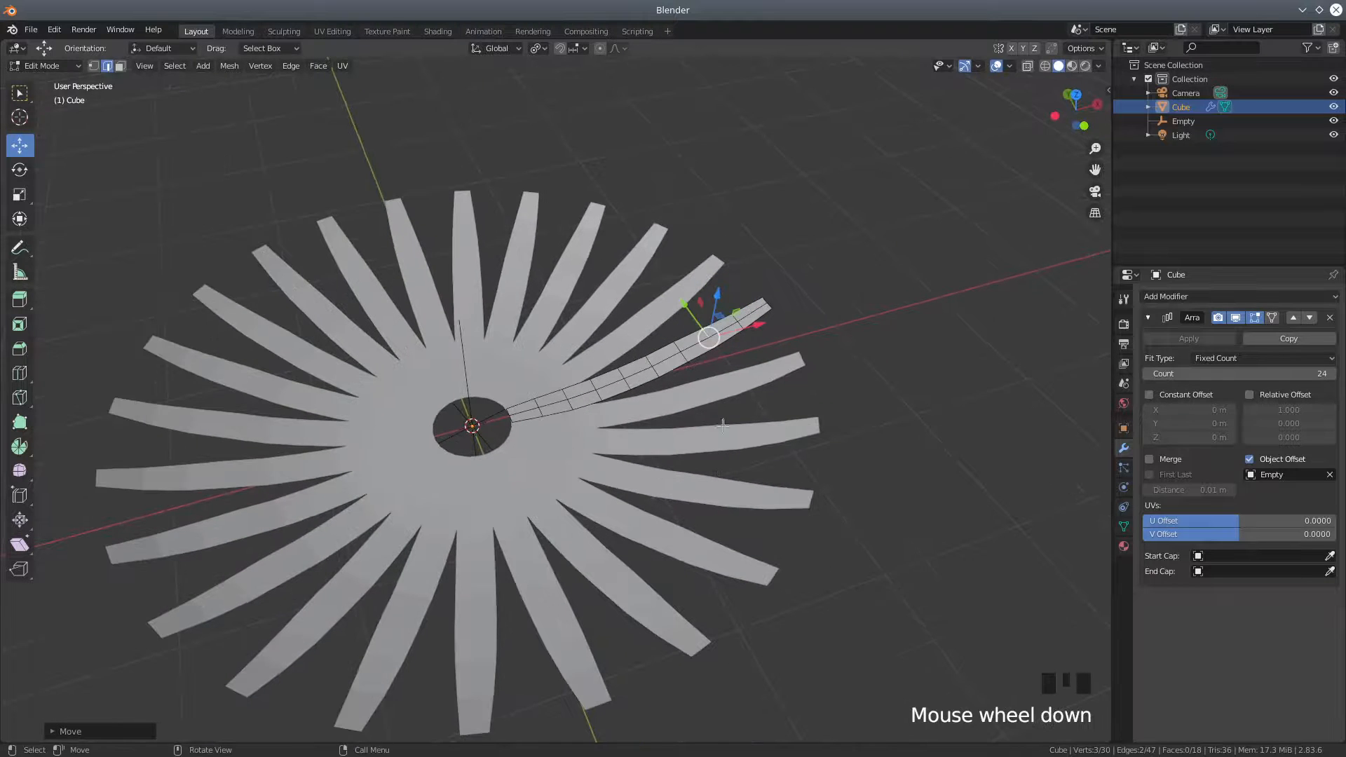
left_click(763, 302)
middle_click_drag(764, 303, 453, 475)
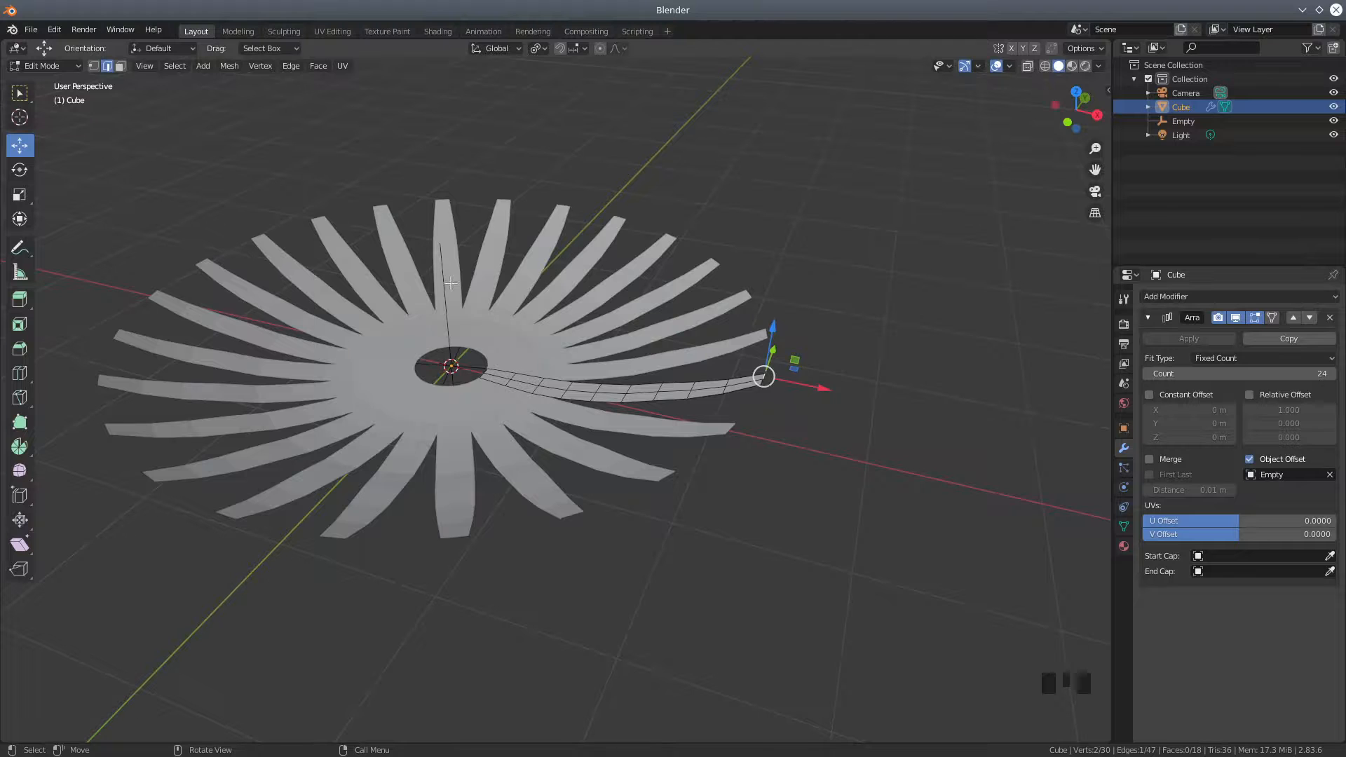
scroll(497, 359, "down", 2)
middle_click_drag(491, 362, 532, 368)
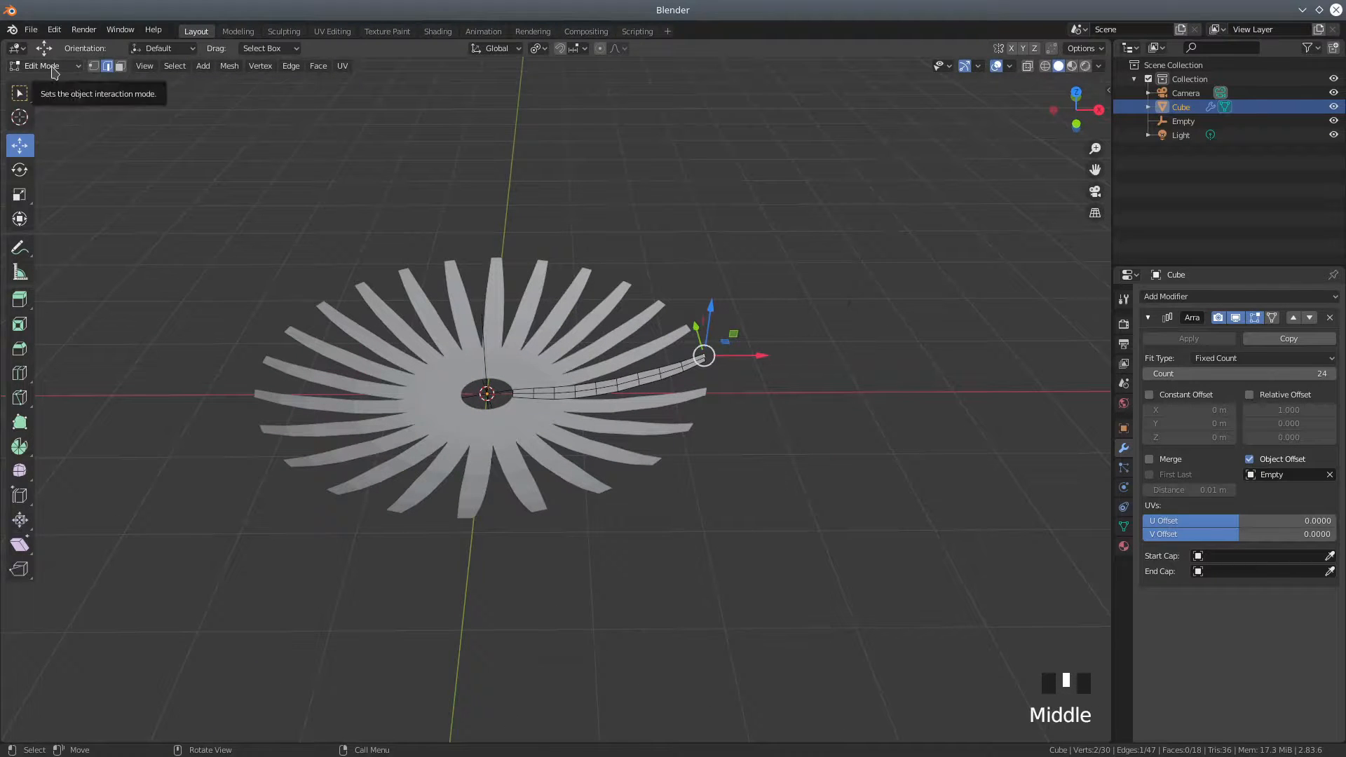
Select the whole strip mesh and apply Shade Smooth to its faces.
key("a")
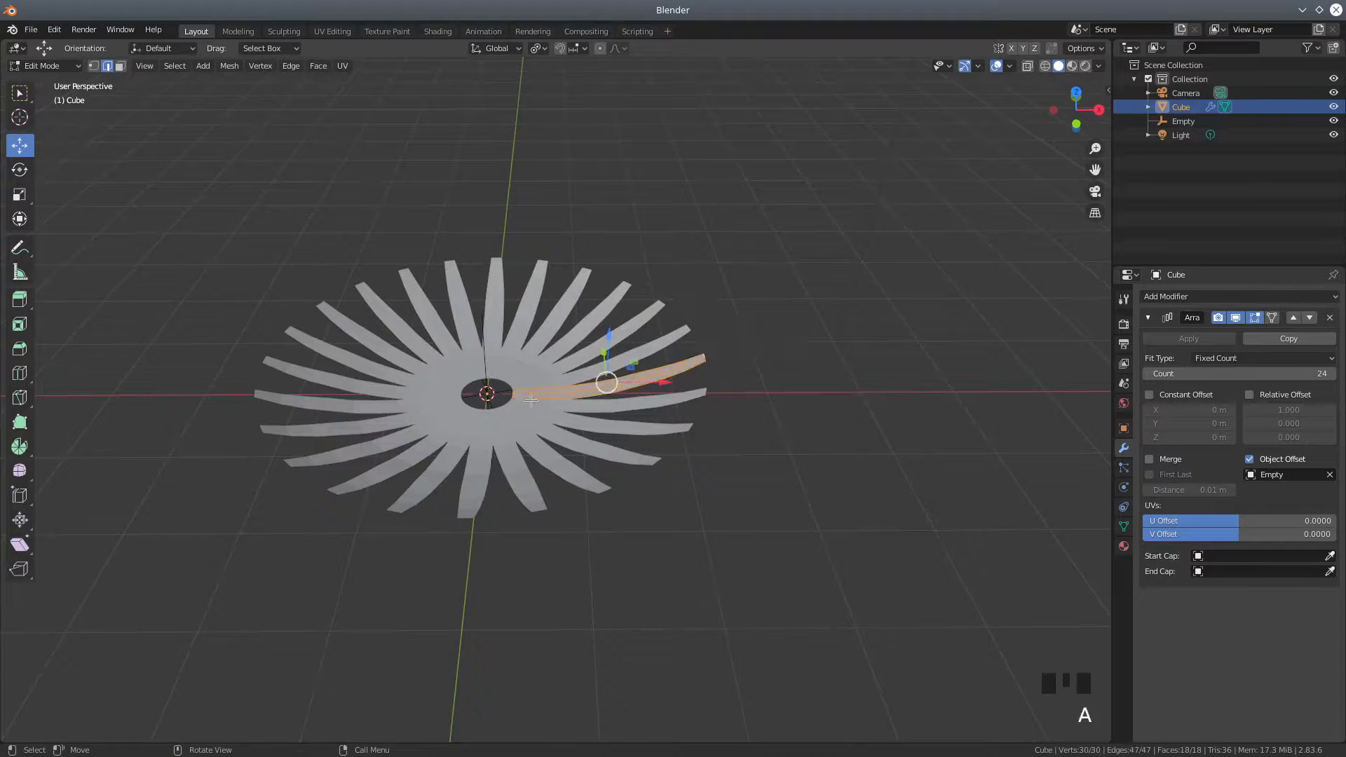
left_click(318, 66)
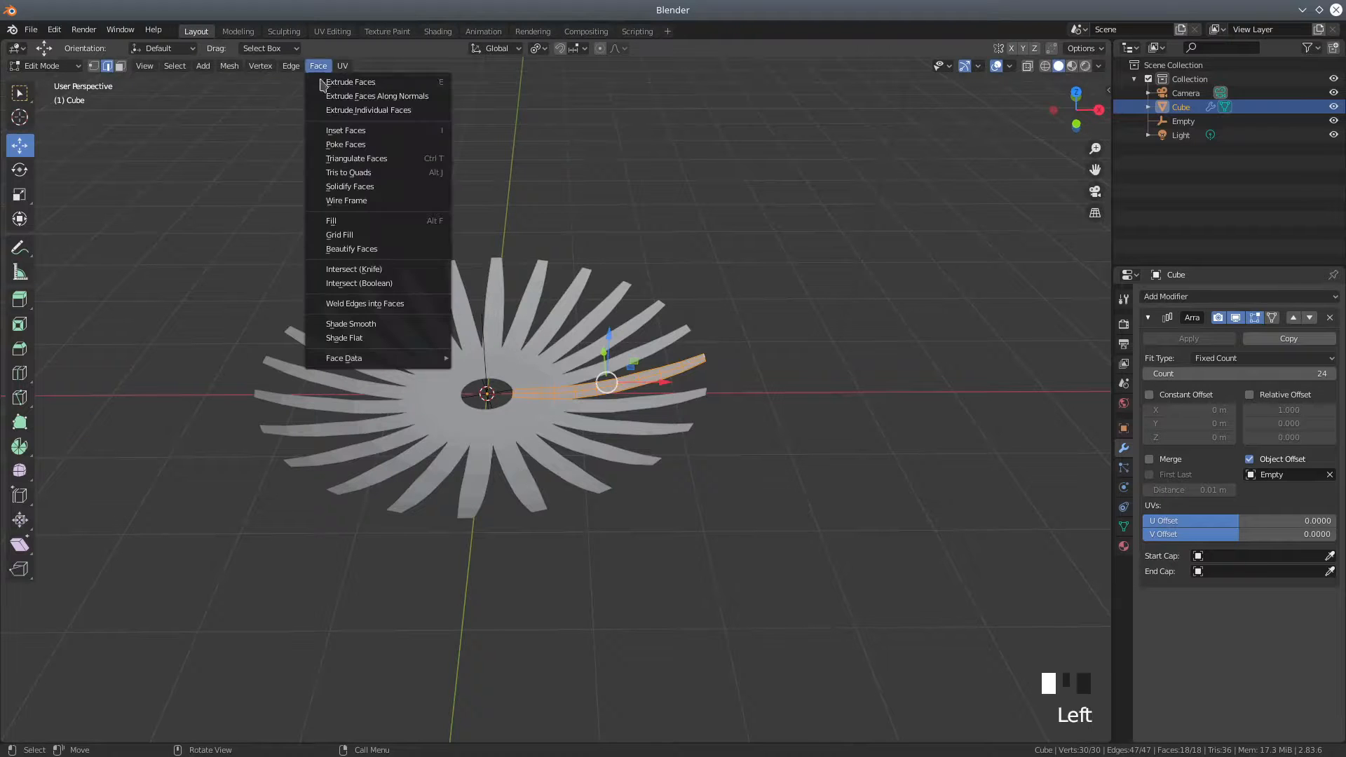
left_click(370, 326)
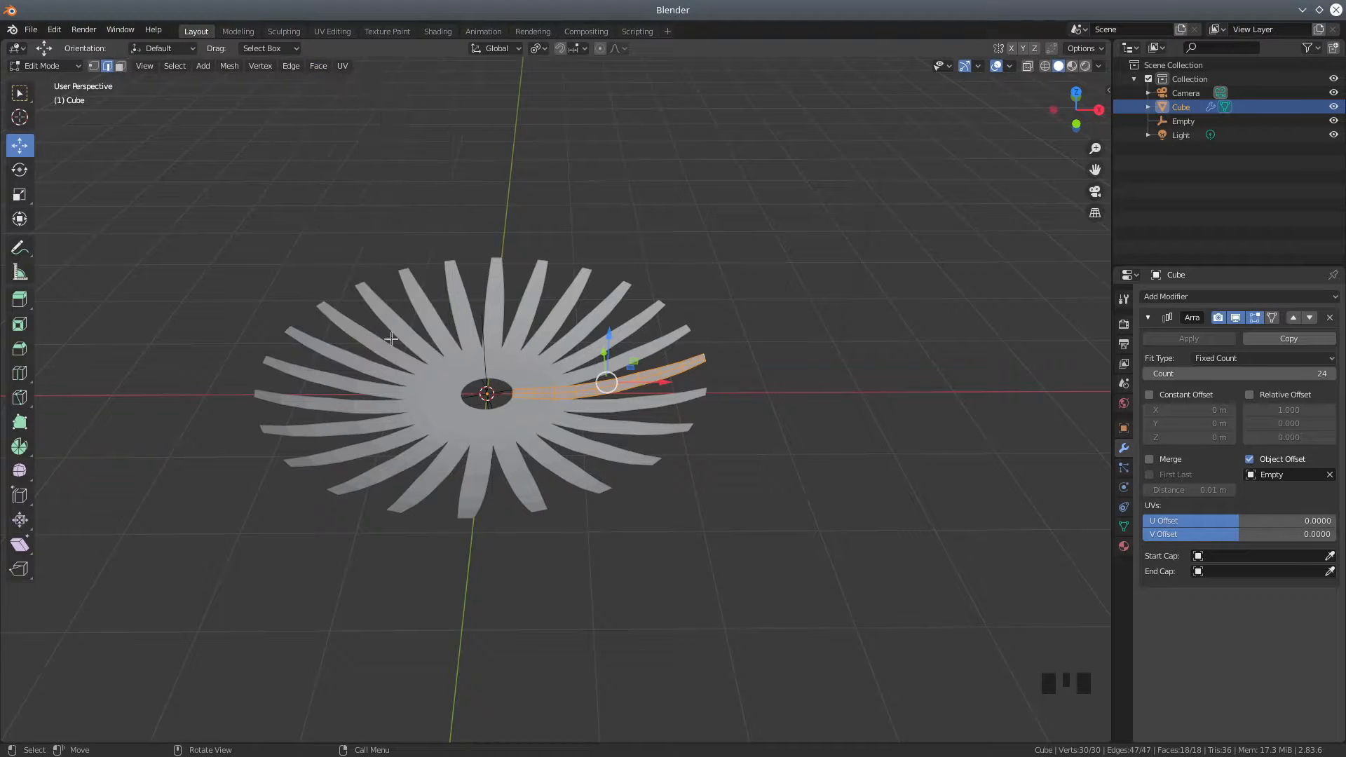
scroll(471, 470, "up", 2)
middle_click_drag(472, 470, 500, 453)
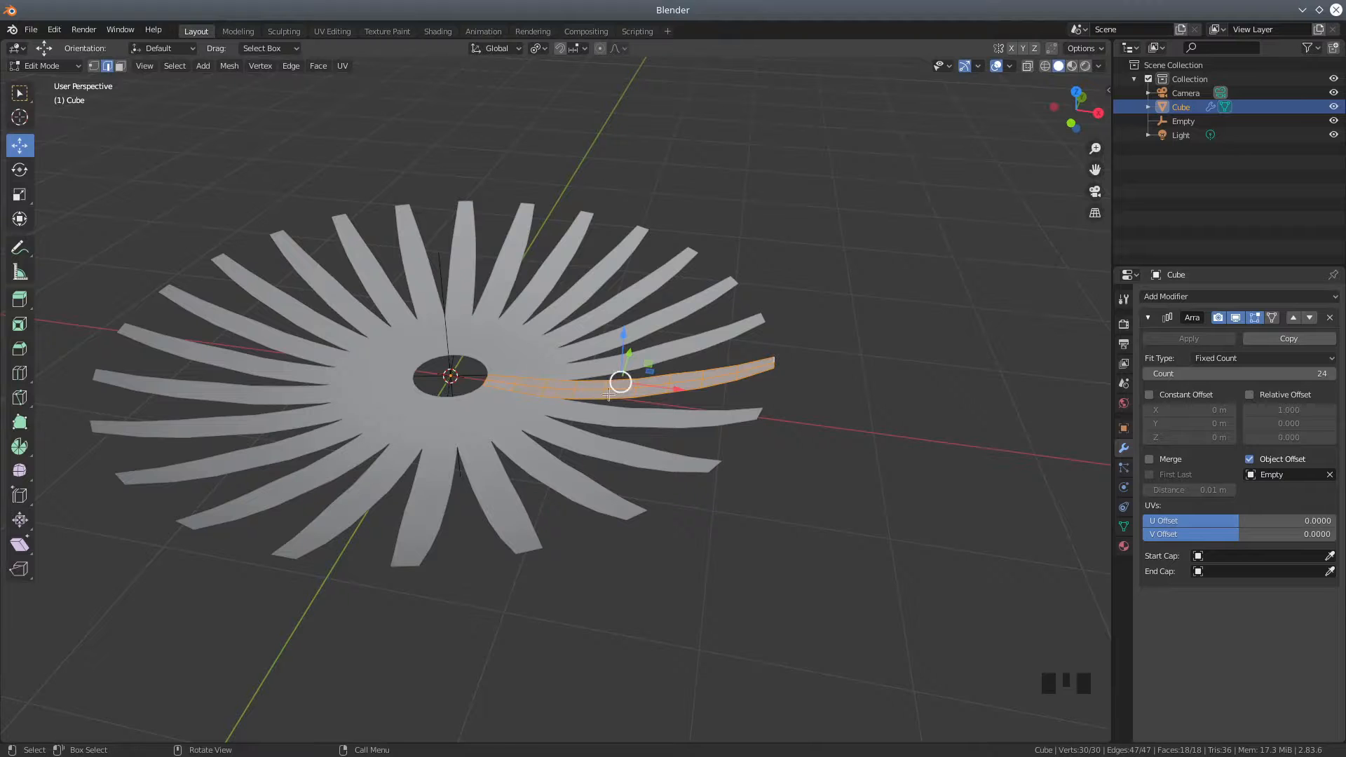
scroll(615, 451, "up", 3)
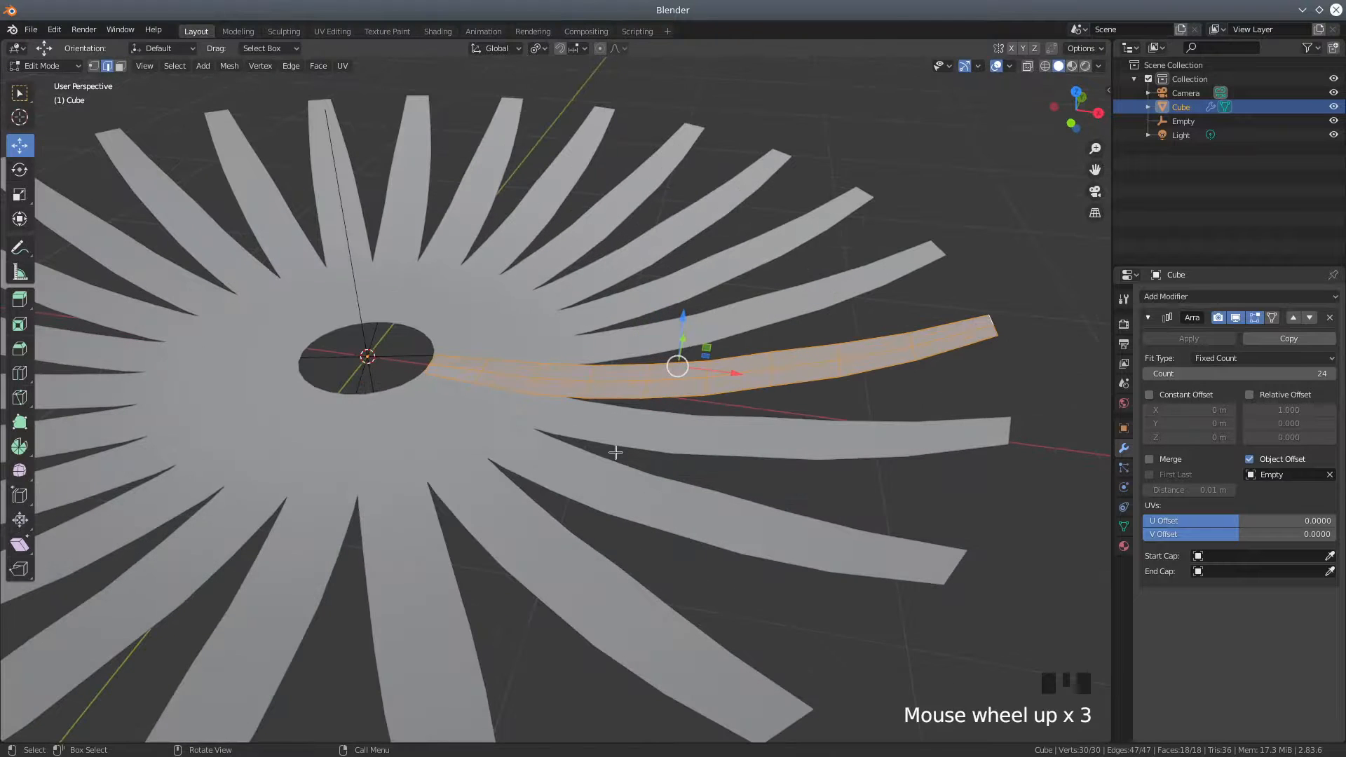
Switch the strip object to Object Mode and apply its Array modifier.
left_click(1310, 321)
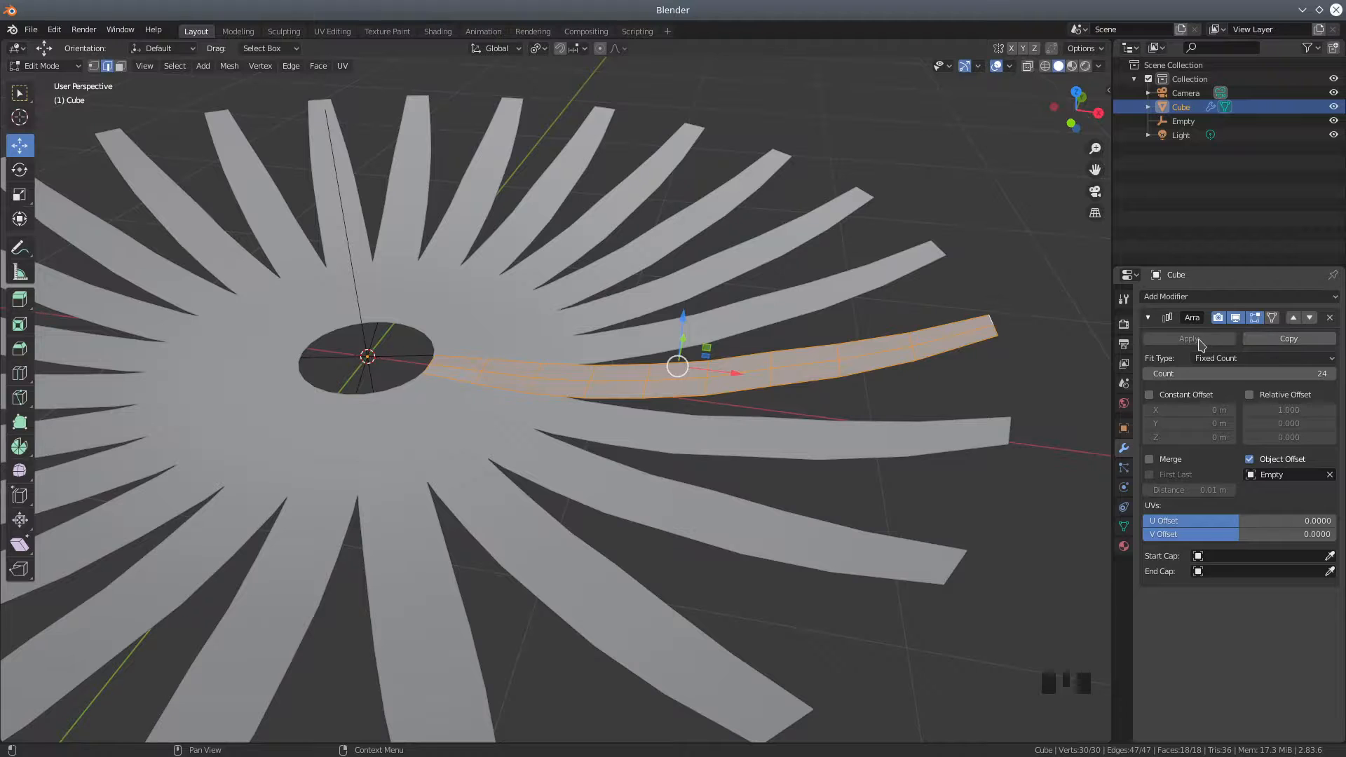
left_click(44, 65)
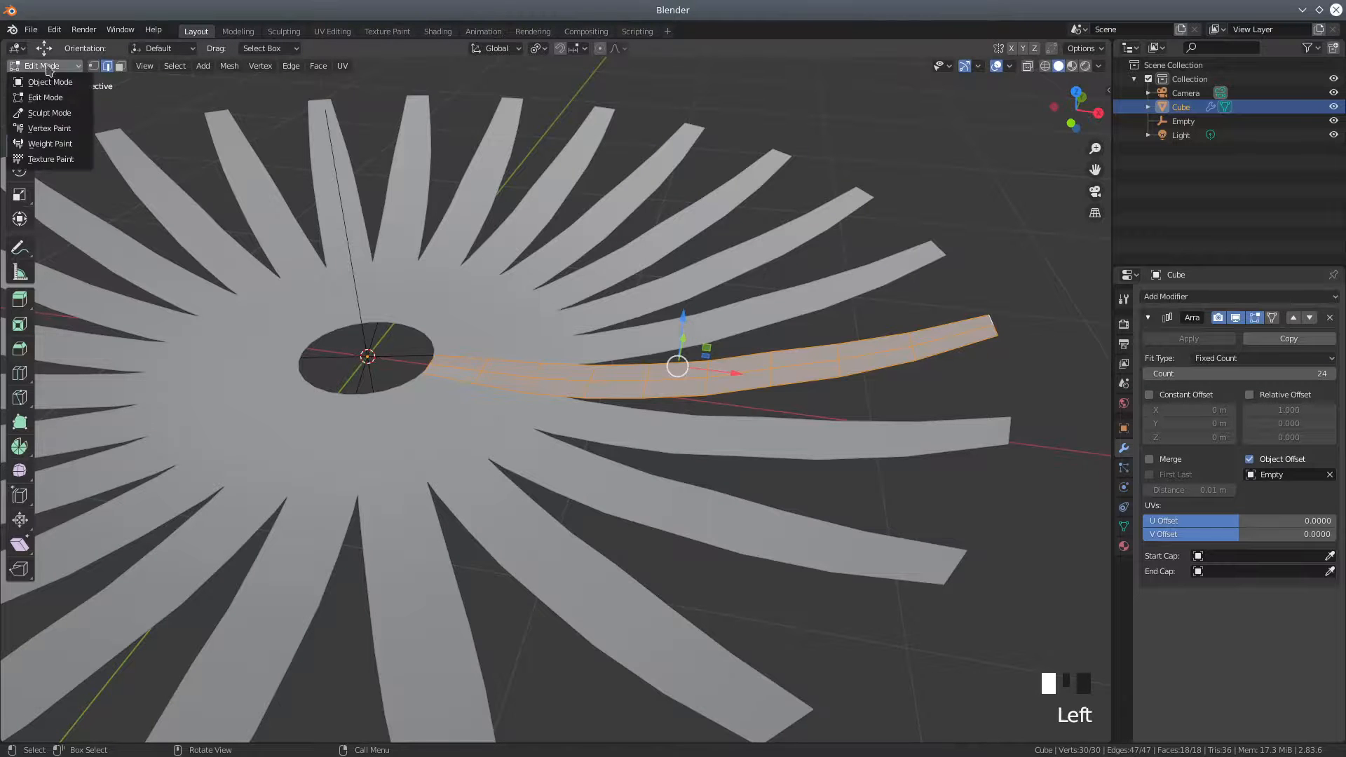
left_click(42, 78)
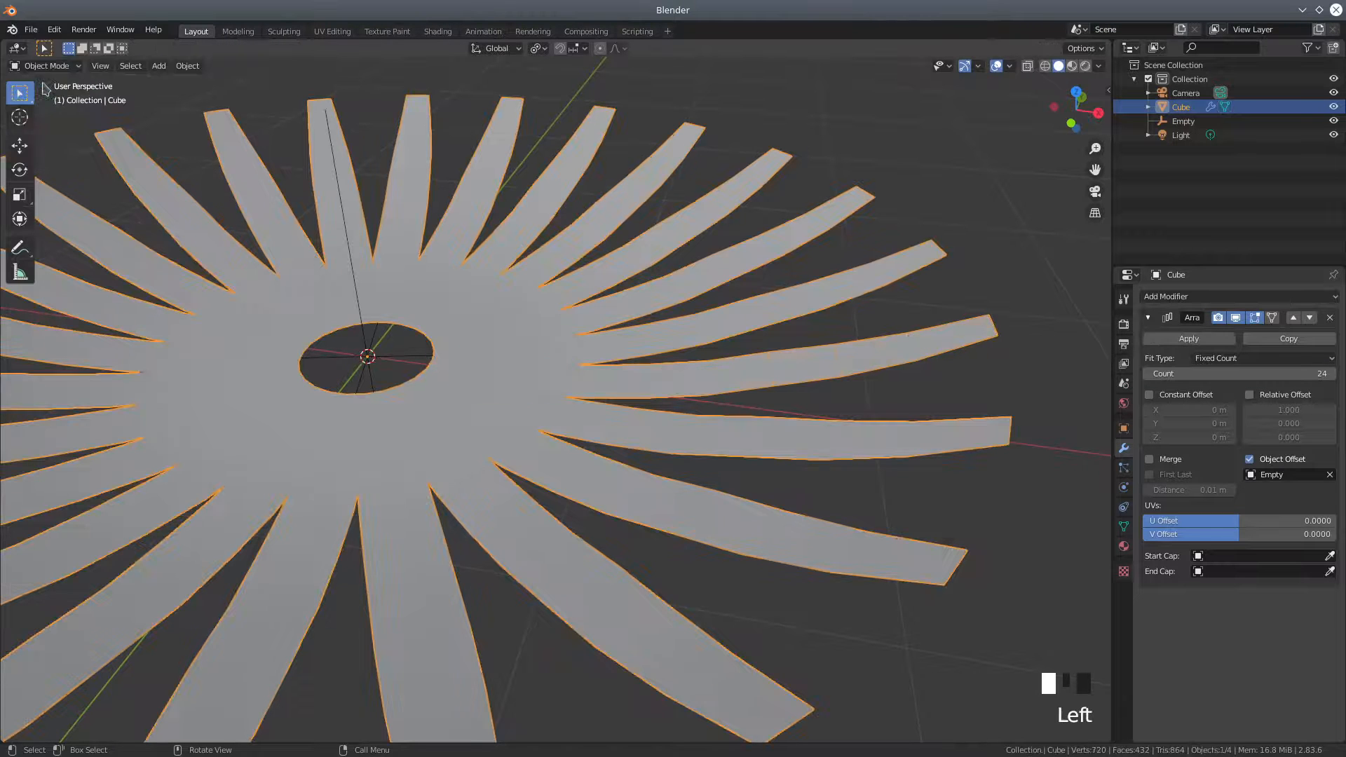
left_click(1188, 340)
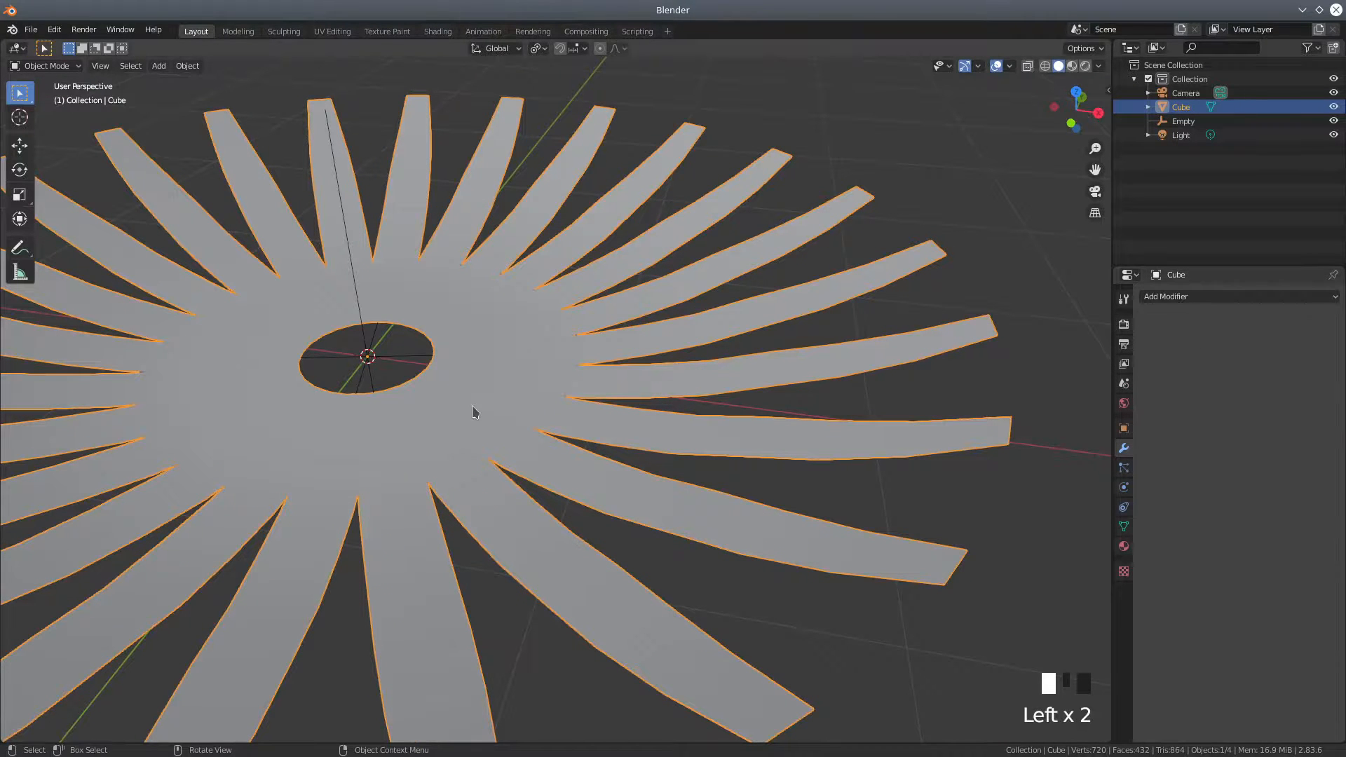
Switch the radial strip object to Edit Mode with vertex selection active.
scroll(472, 411, "down", 1)
left_click(44, 66)
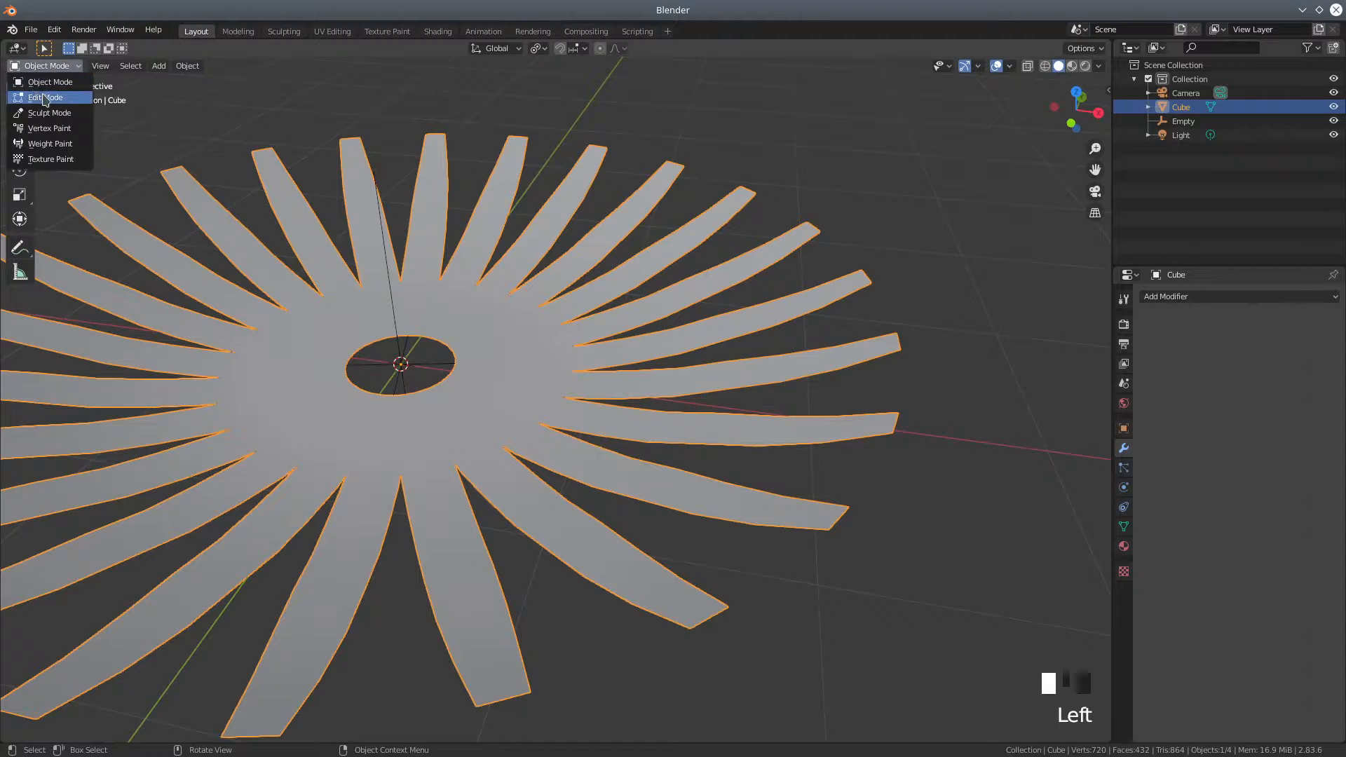
left_click(44, 97)
middle_click_drag(333, 416, 363, 474)
scroll(511, 488, "up", 2)
scroll(429, 463, "down", 2)
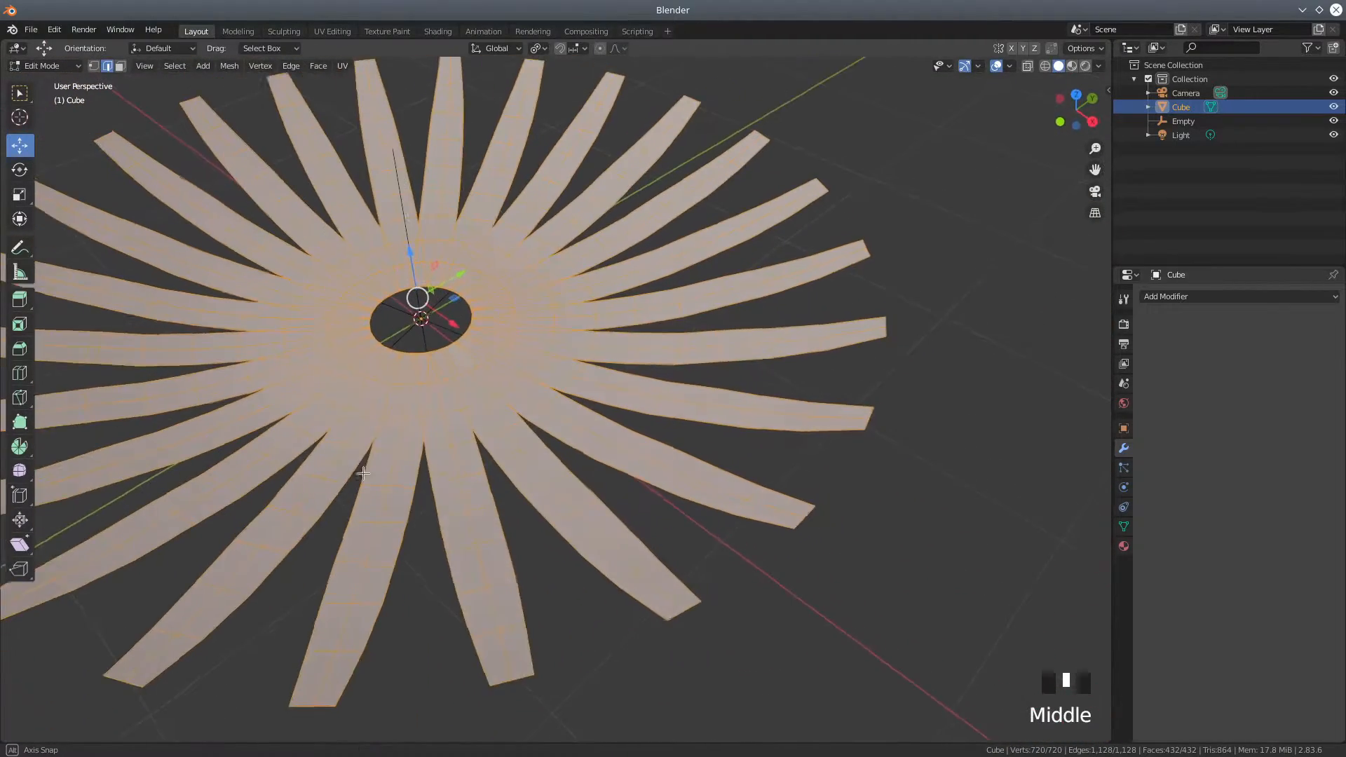
scroll(382, 461, "up", 1)
scroll(386, 455, "down", 1)
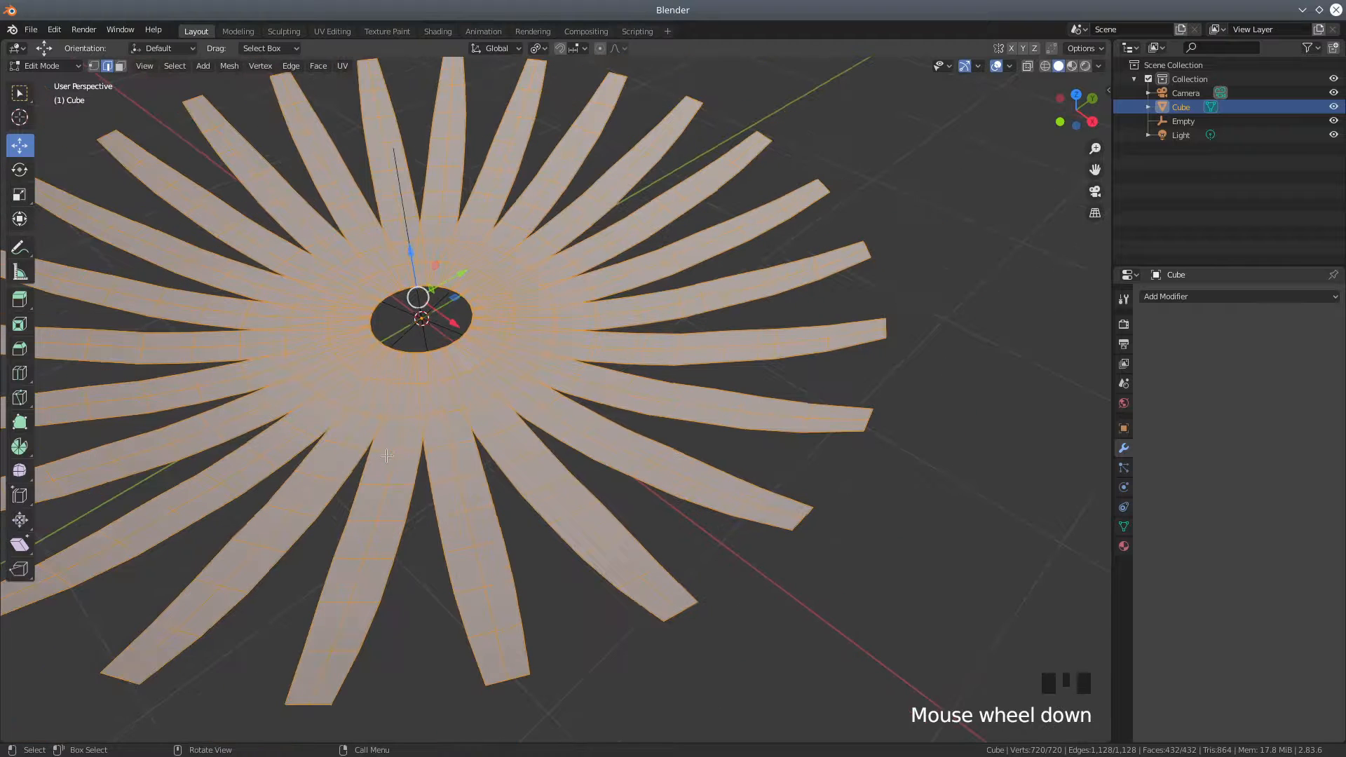
left_click(93, 66)
middle_click_drag(323, 399, 449, 433)
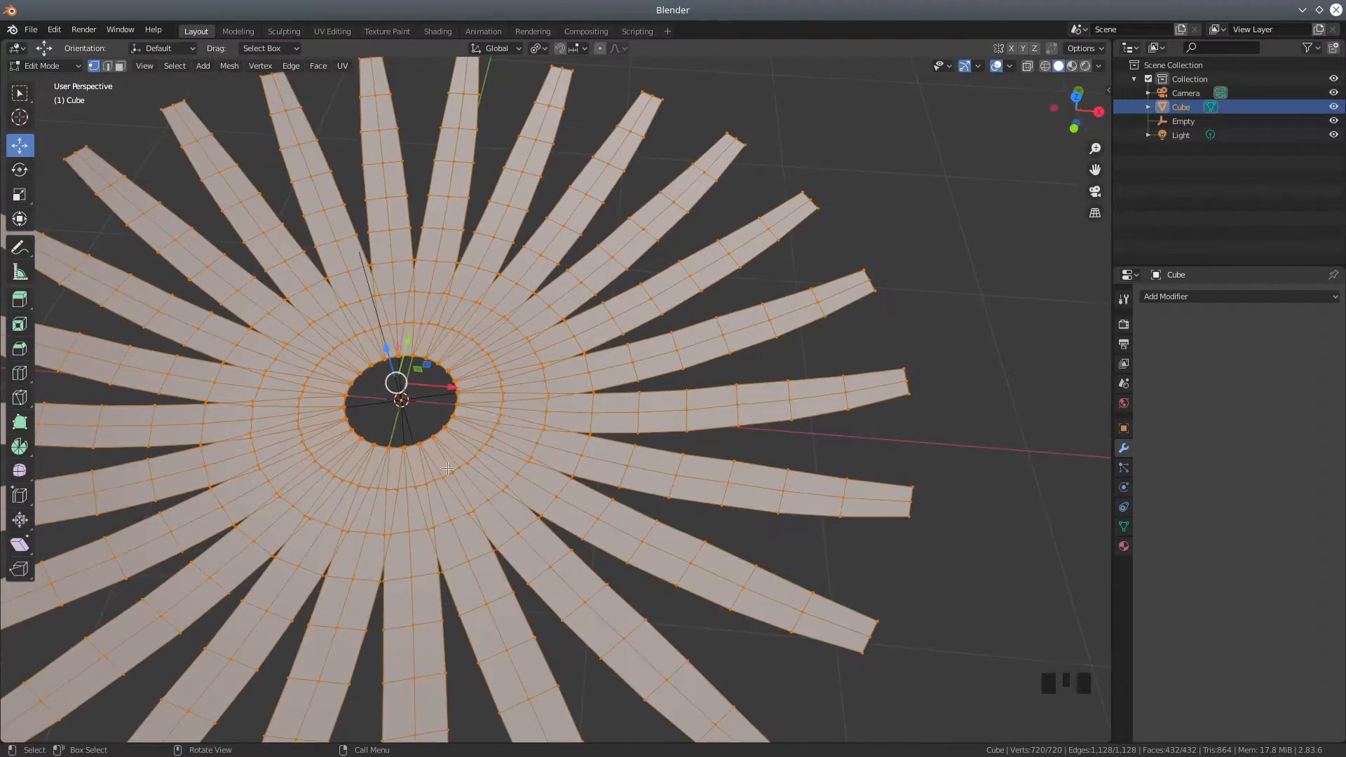
Merge the vertices of the fully selected radial mesh by distance.
scroll(447, 468, "up", 3)
scroll(443, 469, "down", 2)
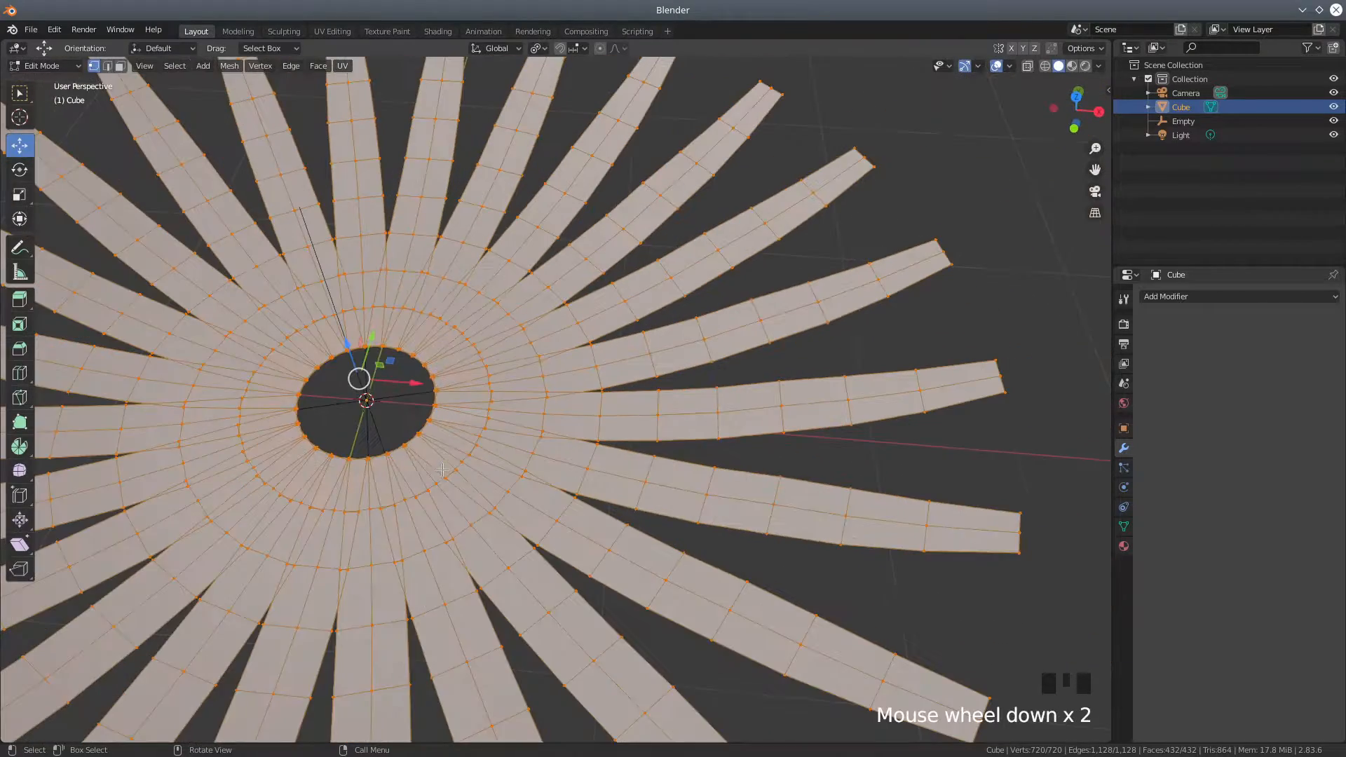
scroll(382, 489, "up", 2)
scroll(382, 489, "down", 2)
left_click(230, 66)
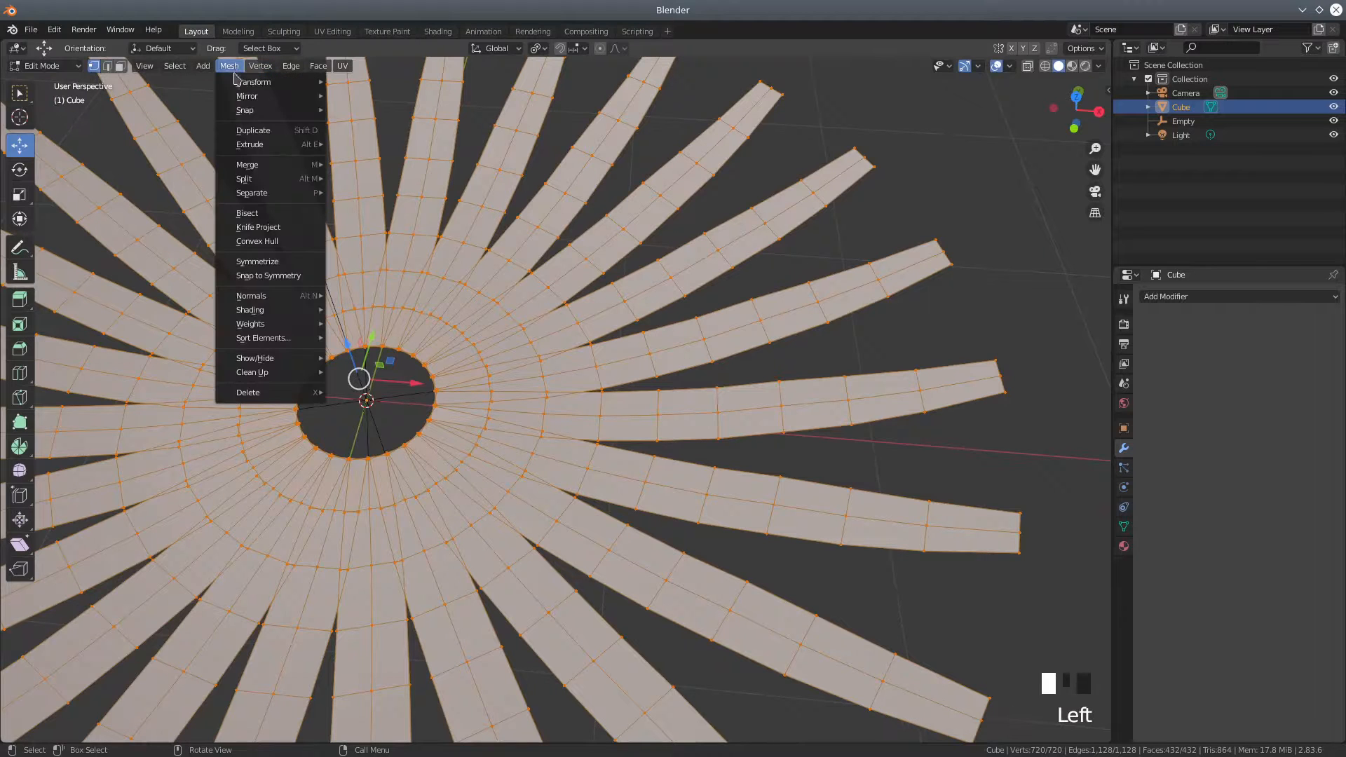
mouse_move(271, 180)
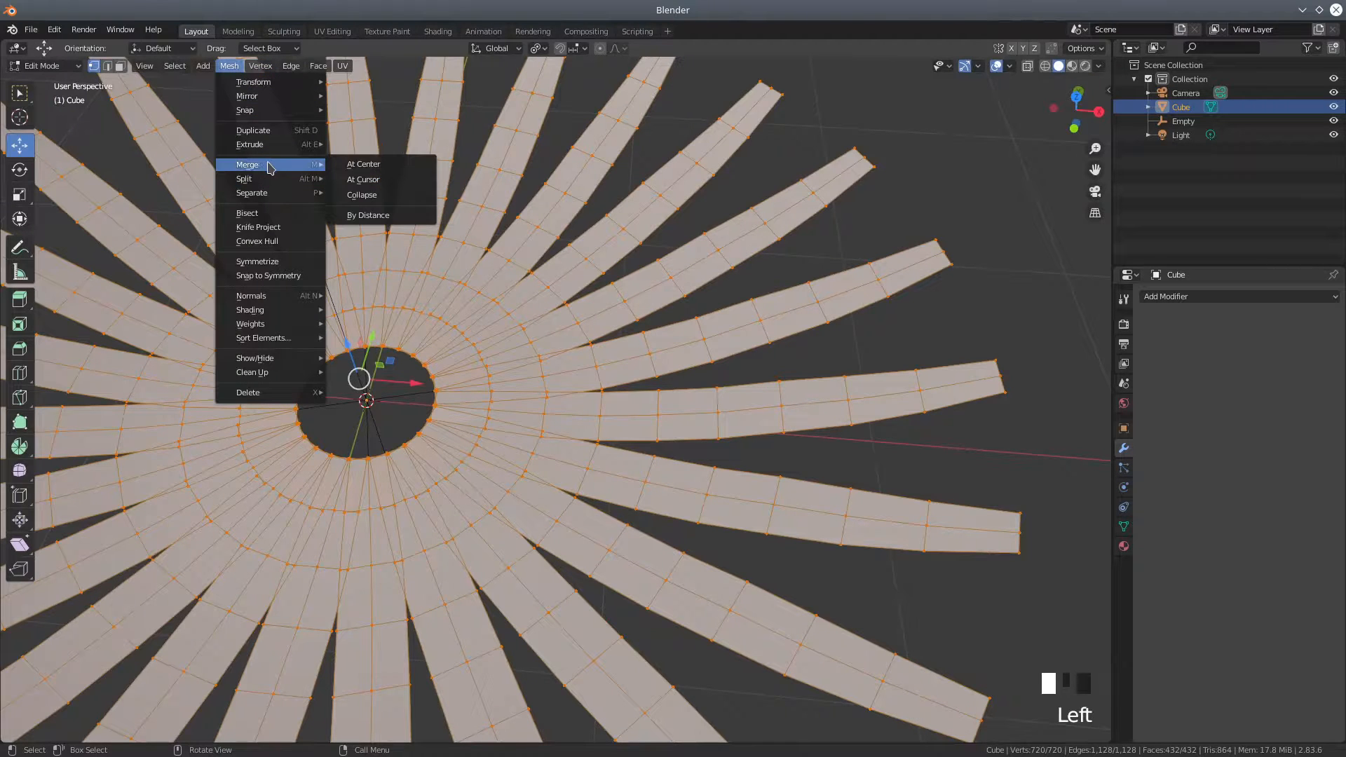
left_click(370, 216)
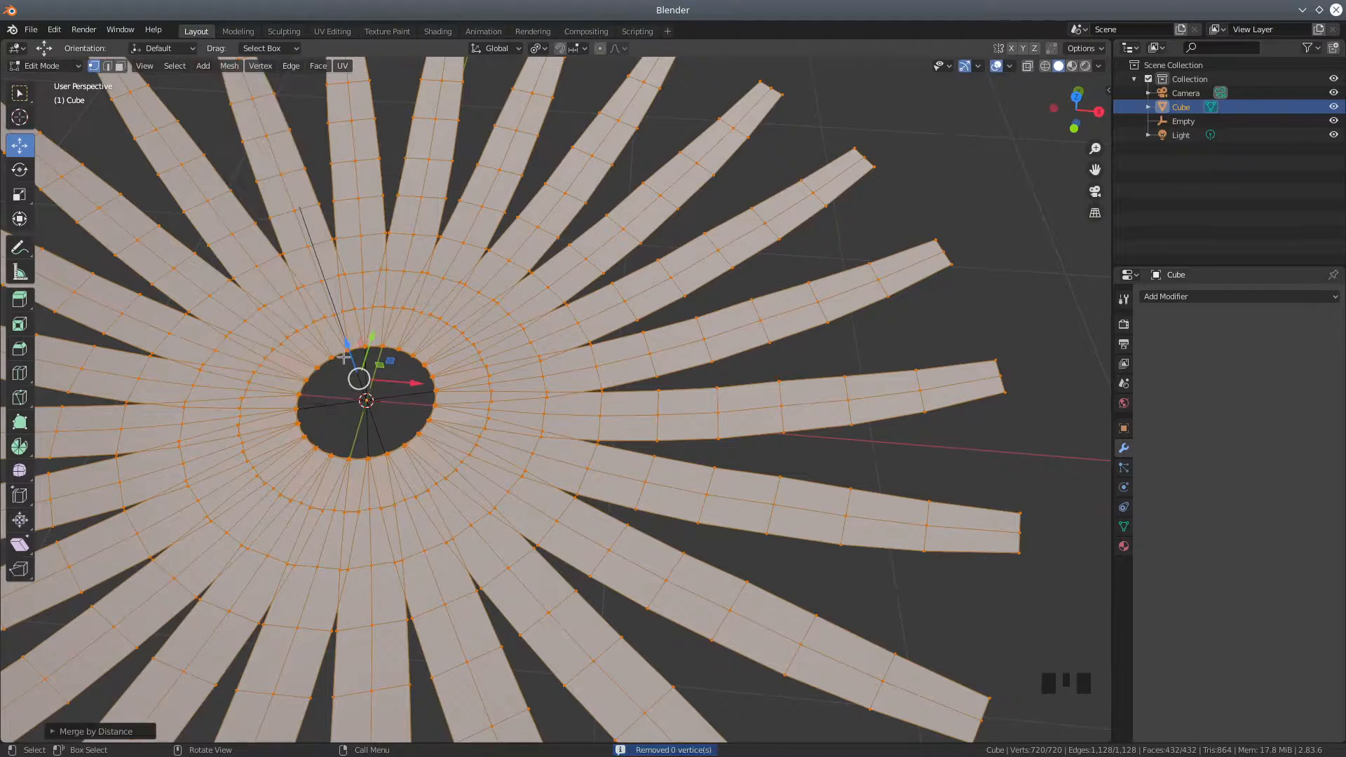
Set the merge distance to 0.0301 m so the overlapping vertices of adjacent strips are joined.
left_click(96, 732)
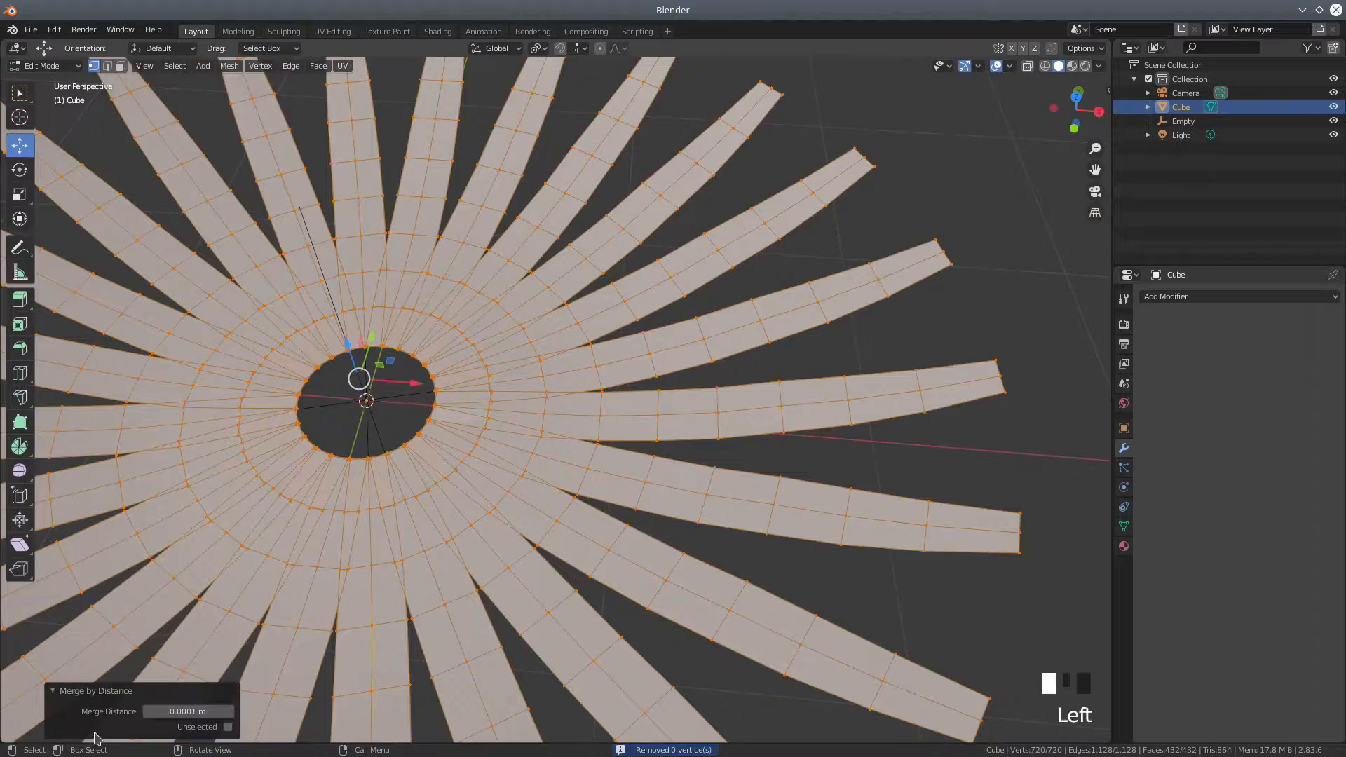
left_click(188, 710)
mouse_move(188, 710)
left_mouse_down()
mouse_move(248, 711)
mouse_move(191, 711)
left_mouse_up()
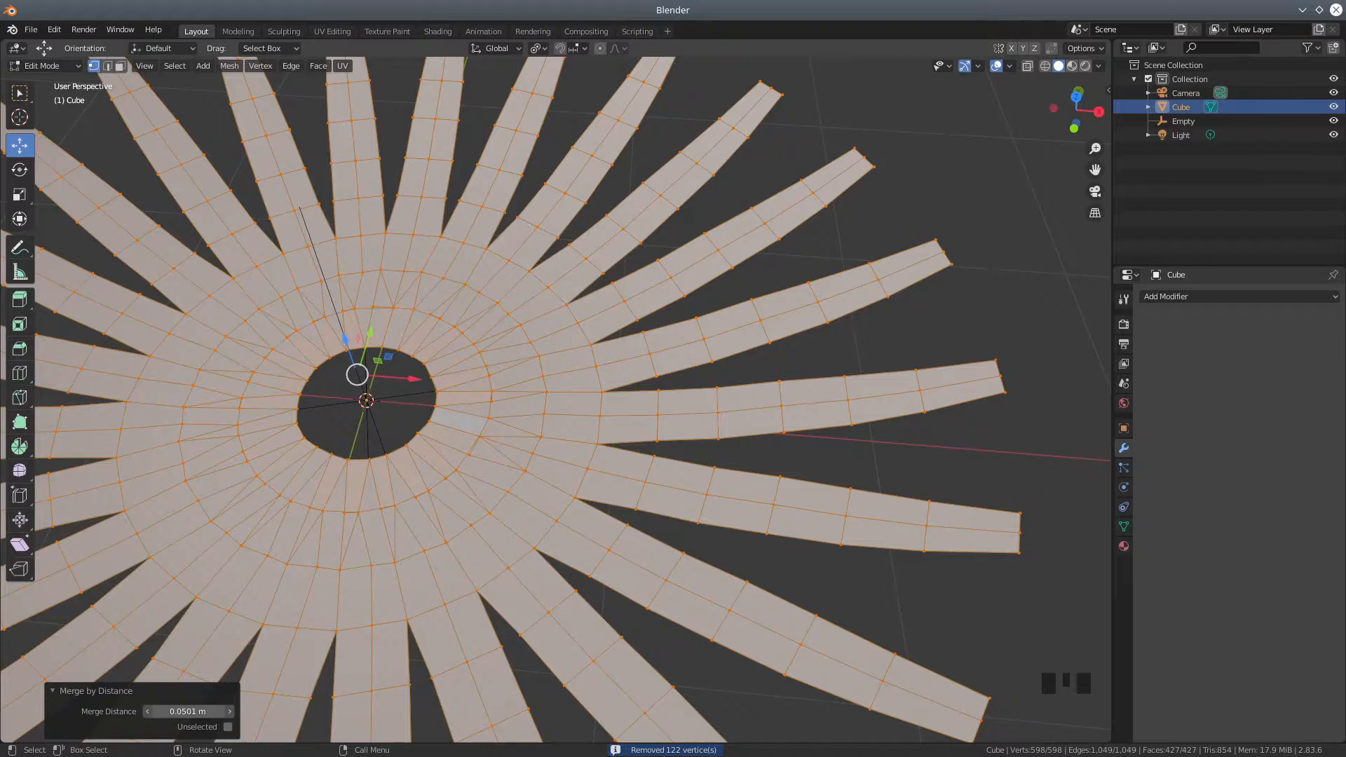
left_click_drag(192, 710, 184, 710)
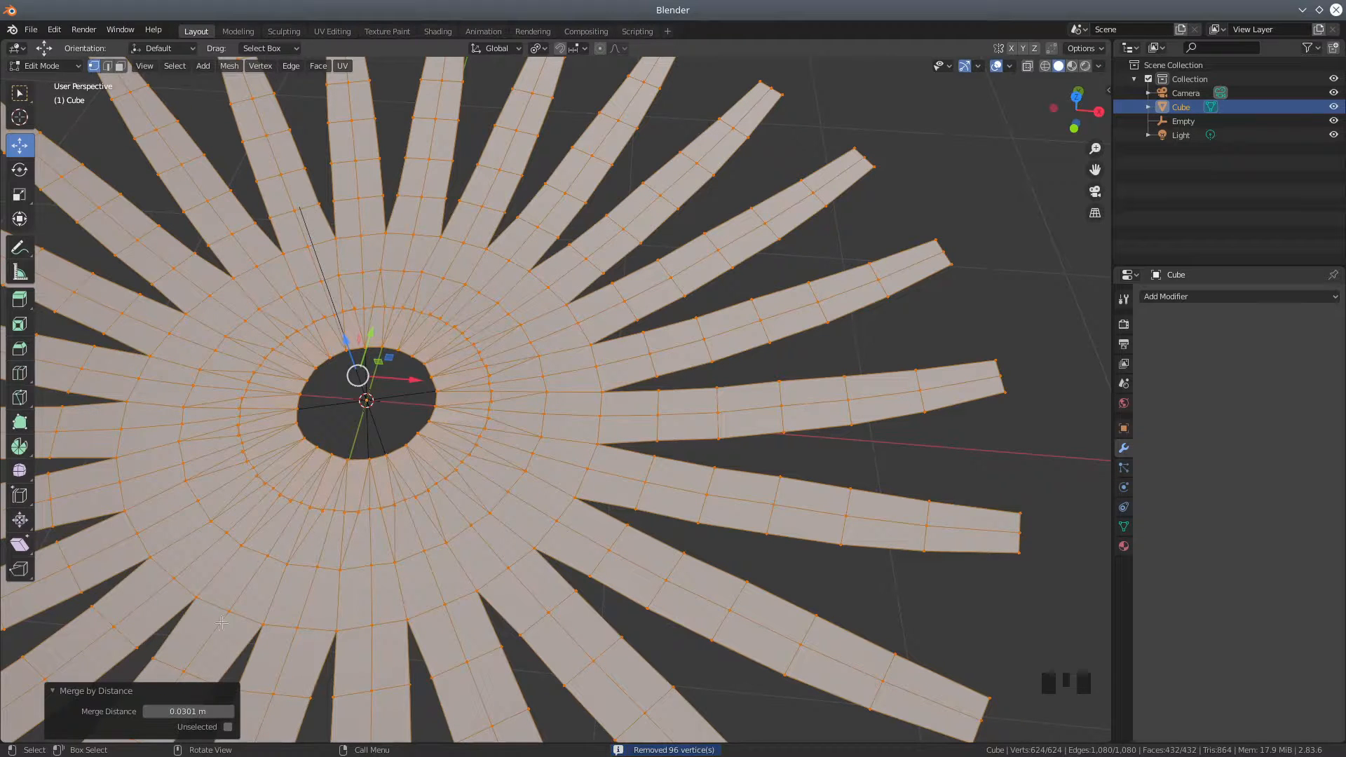
Return the merged radial mesh to Object Mode and inspect its shape from several angles.
scroll(281, 483, "down", 2)
middle_click_drag(330, 526, 367, 481)
scroll(354, 526, "down", 2)
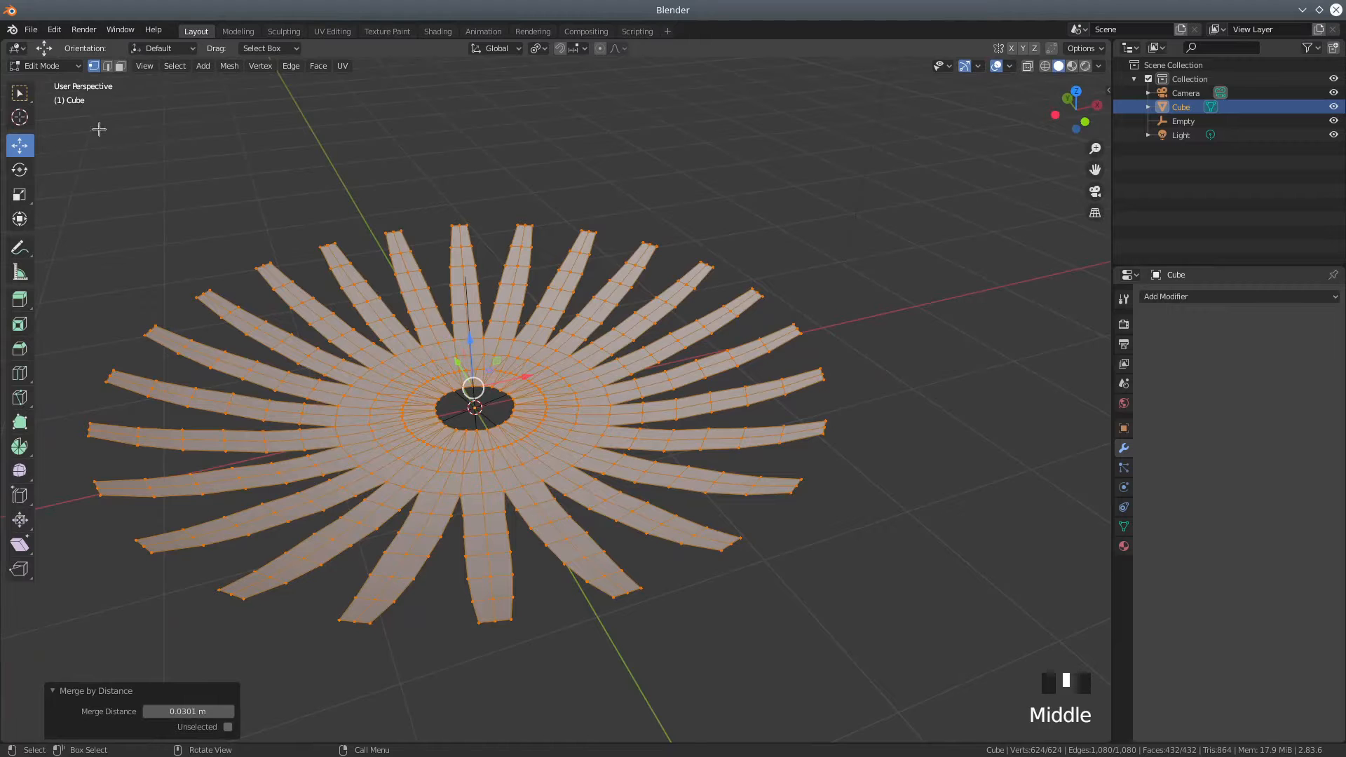
left_click(43, 65)
left_click(41, 77)
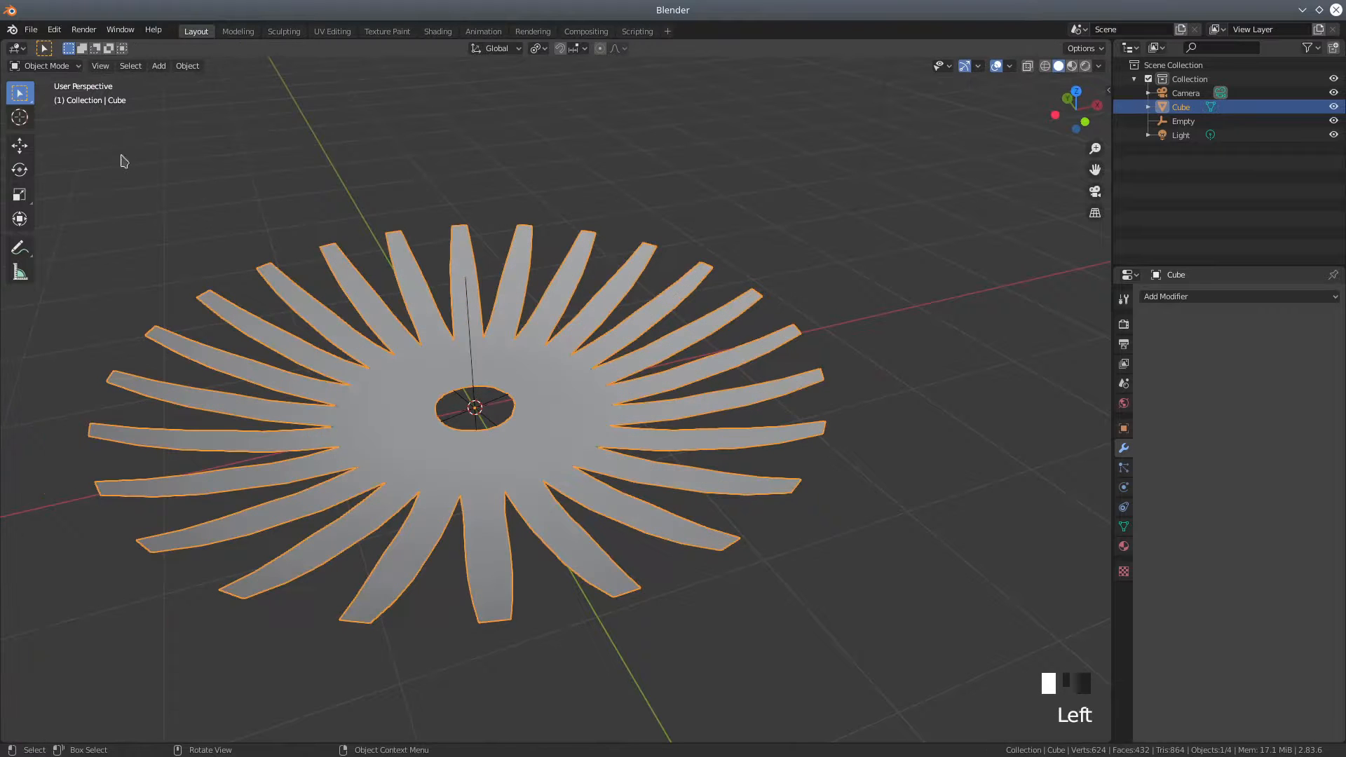
mouse_move(410, 468)
middle_mouse_down()
mouse_move(303, 432)
mouse_move(319, 465)
mouse_move(410, 476)
mouse_move(508, 387)
mouse_move(435, 436)
mouse_move(456, 432)
mouse_move(397, 452)
middle_mouse_up()
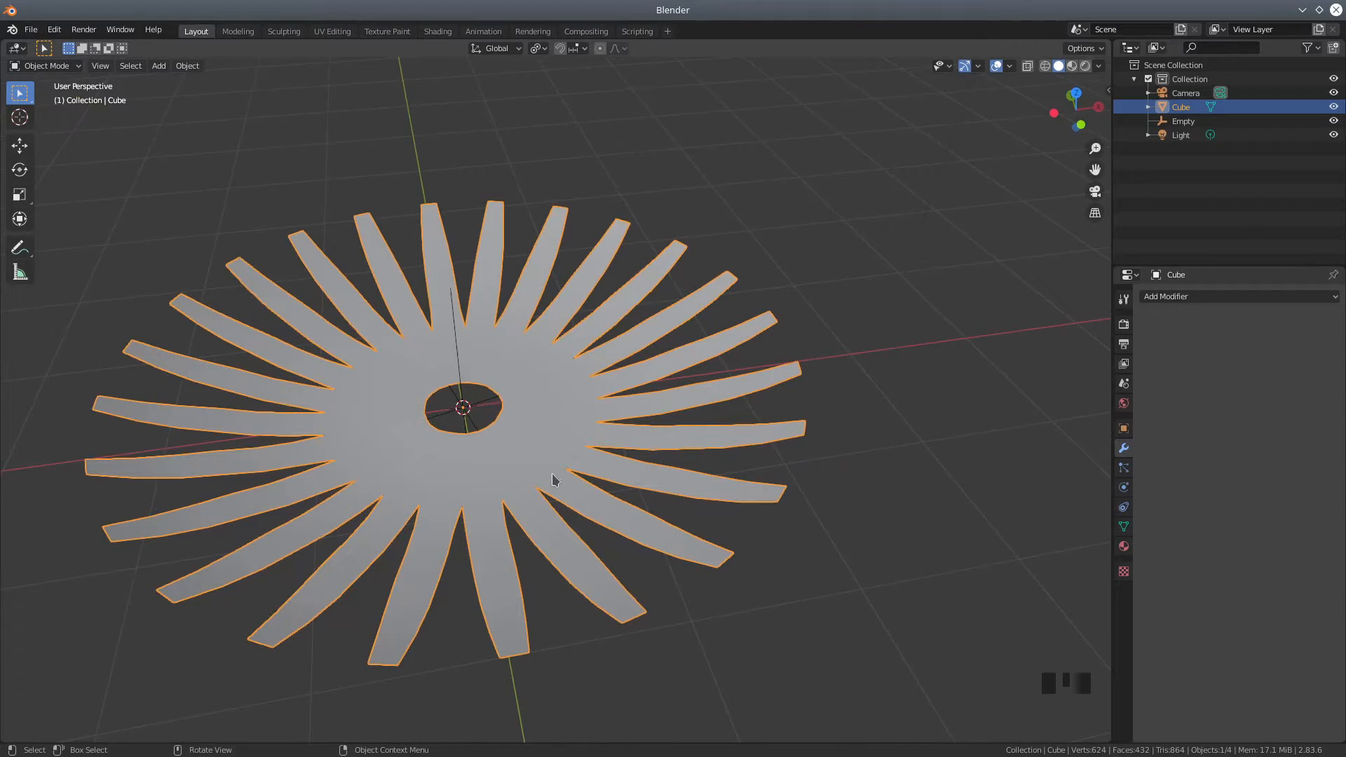
middle_click_drag(543, 466, 484, 445)
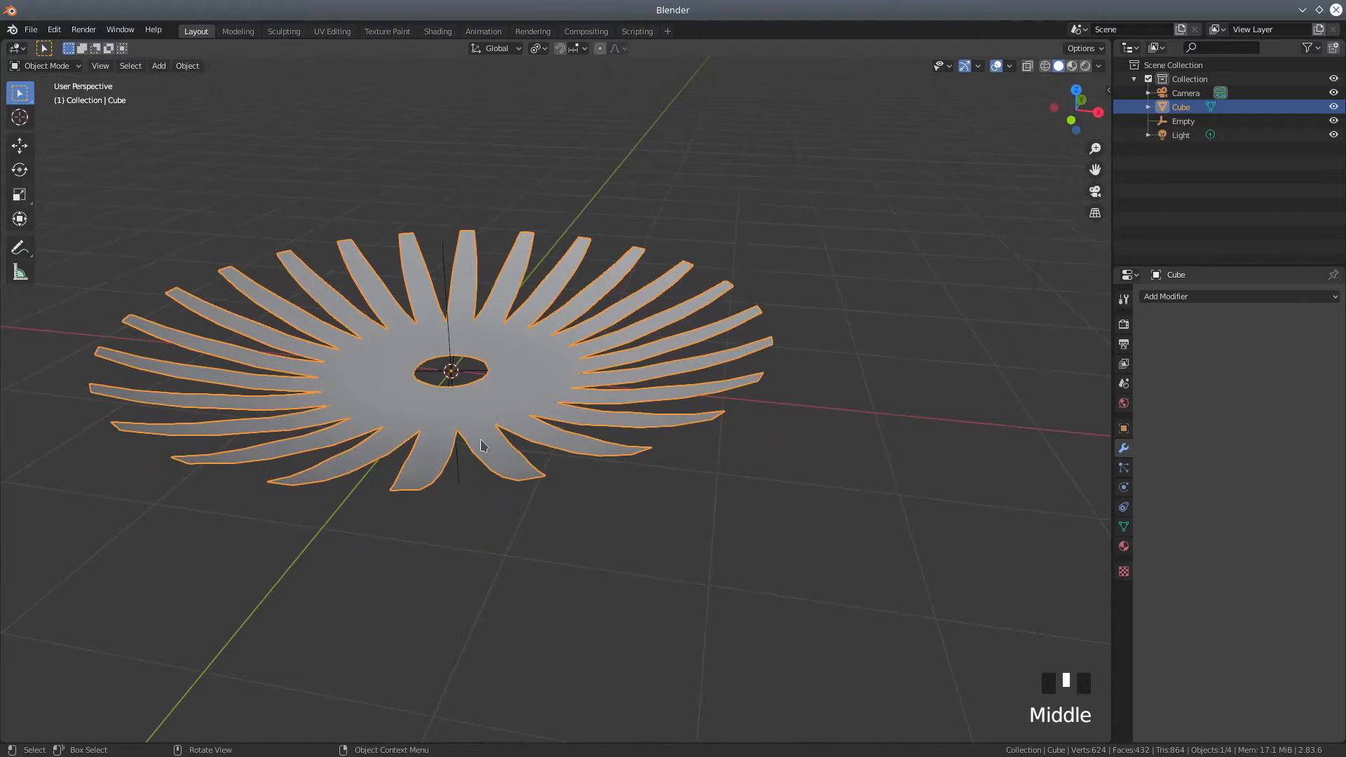